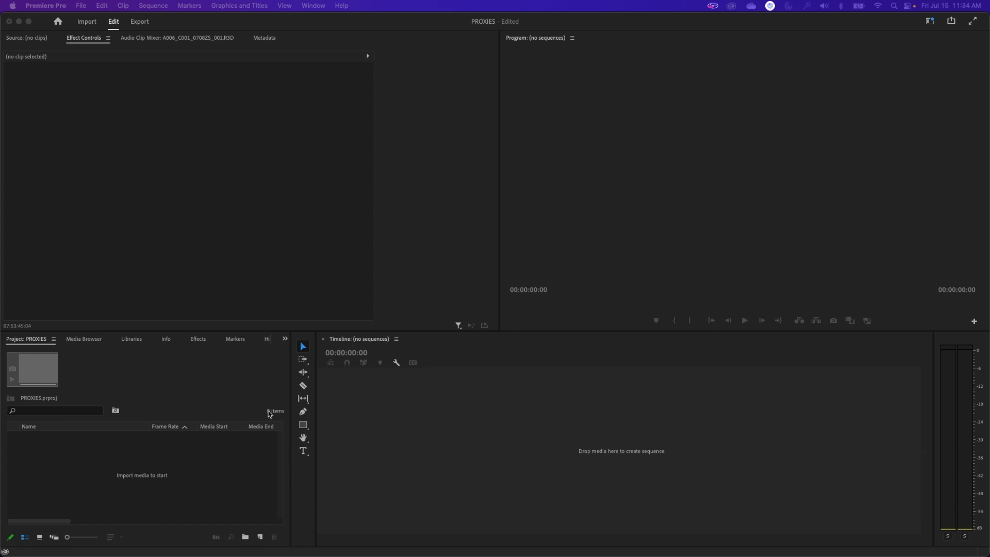
click(149, 359)
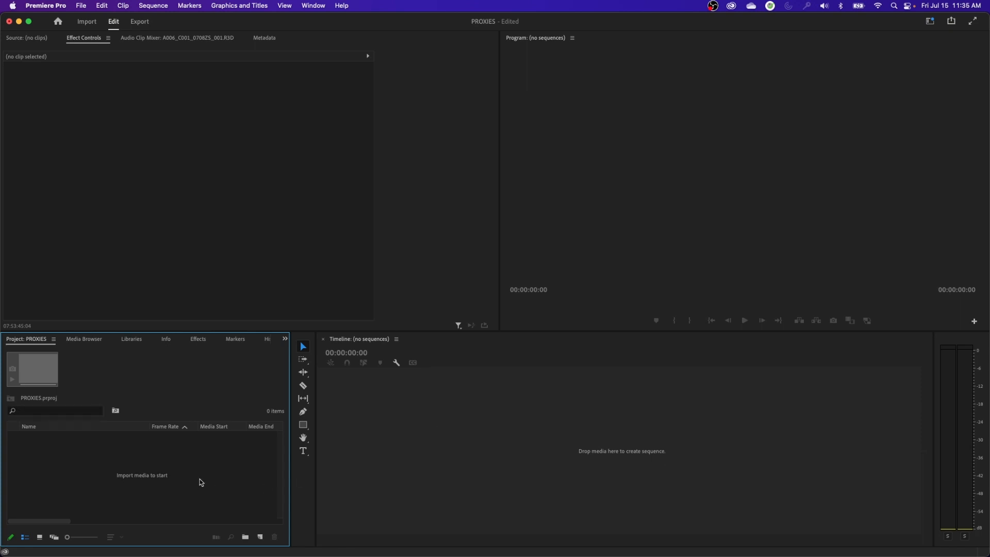
click(1, 382)
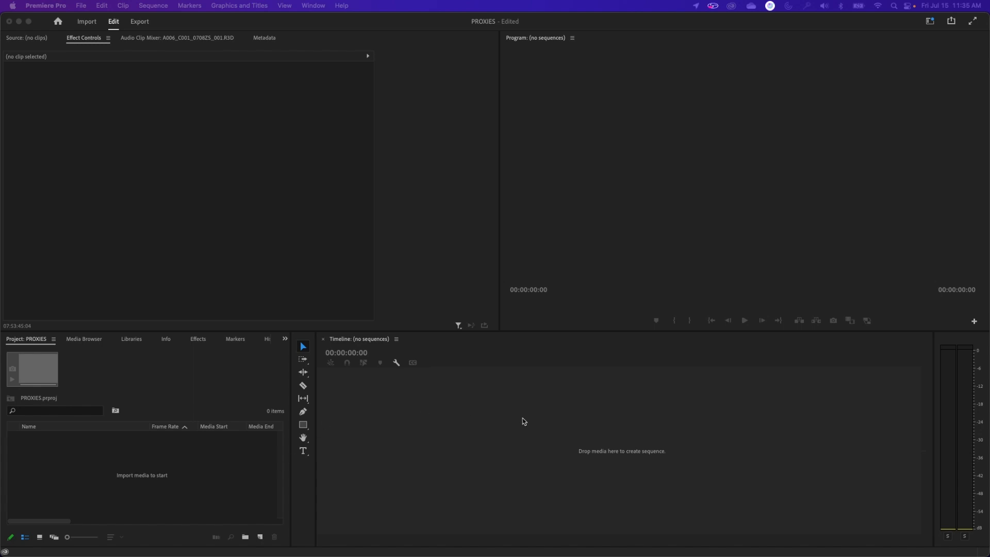
click(868, 325)
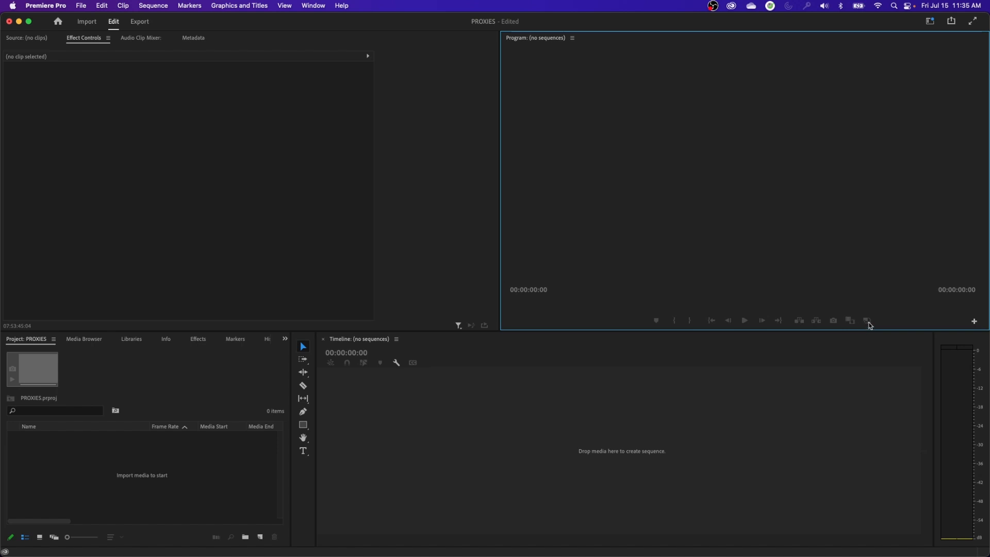
click(872, 321)
click(867, 322)
click(867, 322)
click(133, 436)
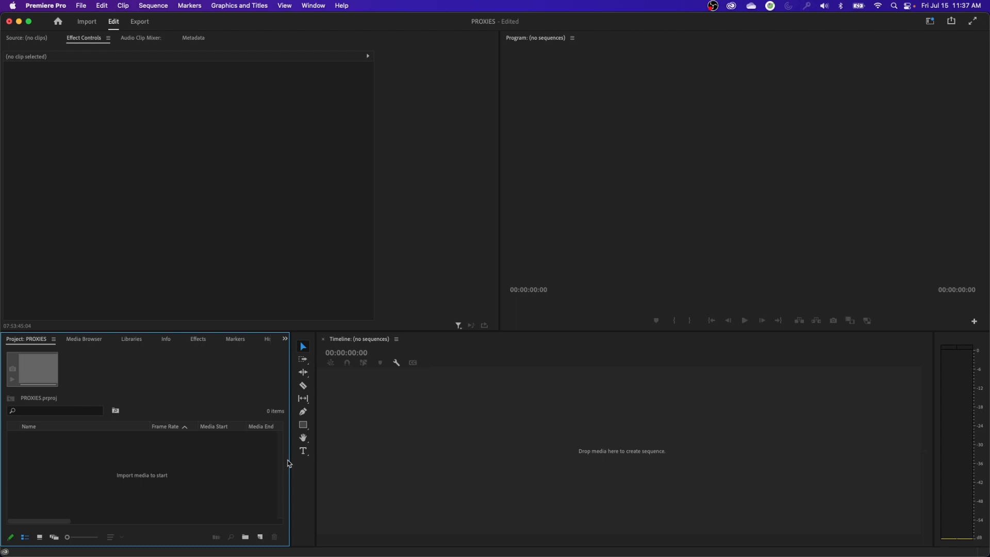
Browse for media with the Media Browser maximized, expanding Cromulent, PAST MIDNIGHT, 20210713 and its FOOTAGE folder
click(83, 339)
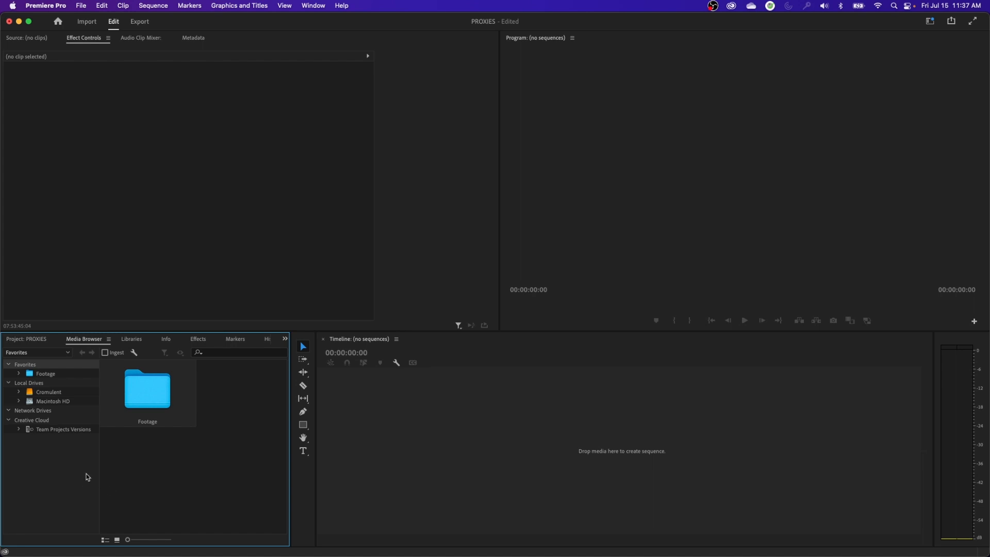
key(grave)
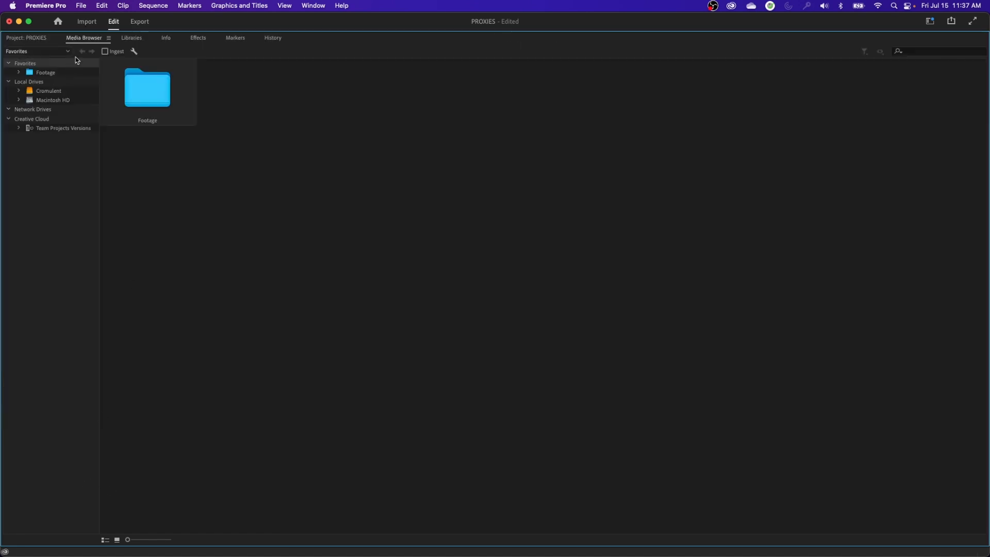
click(20, 91)
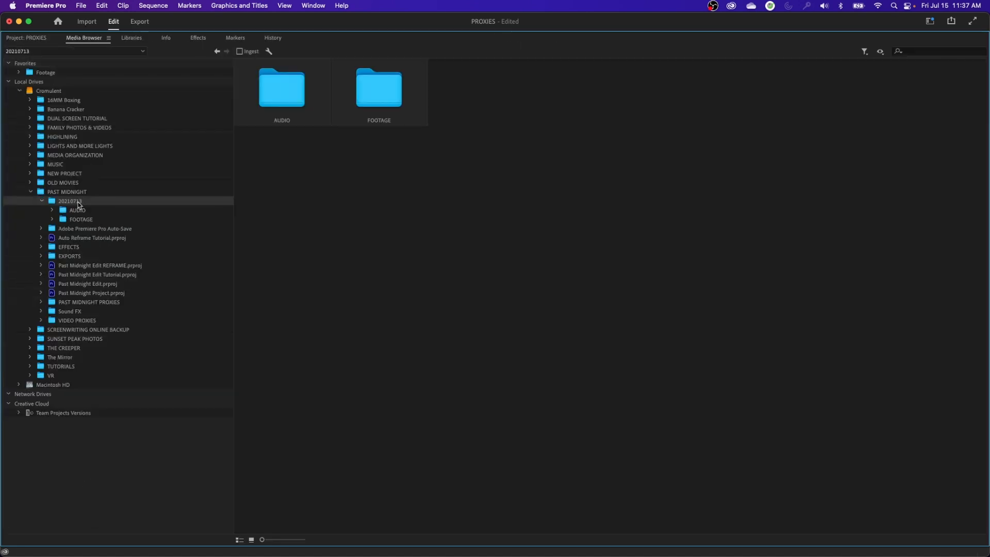
key(Down)
key(Down)
key(Right)
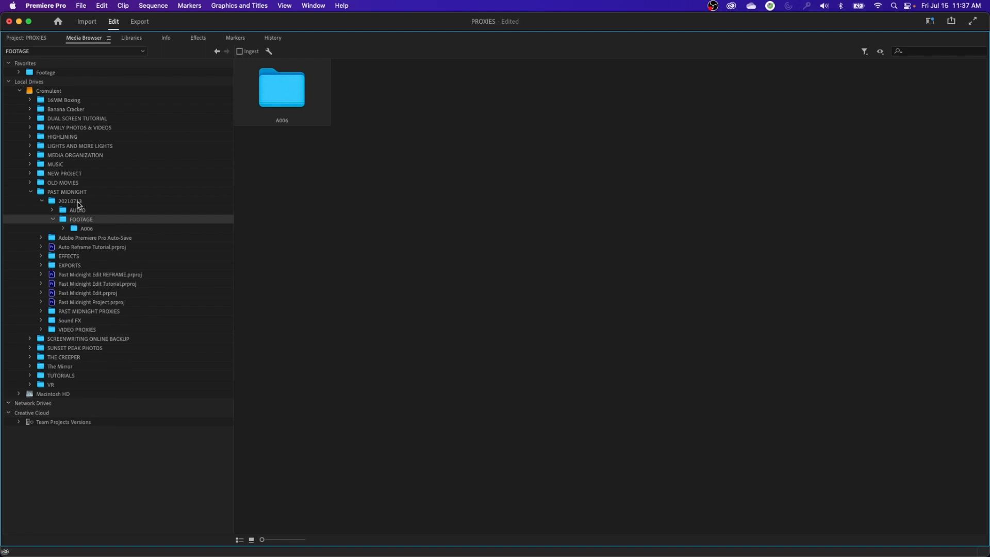
key(Down)
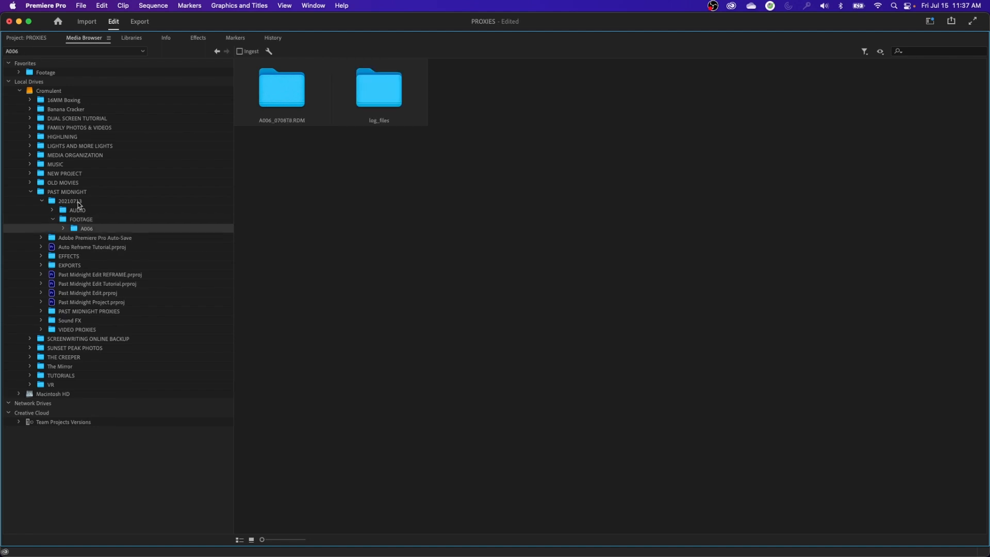
key(Up)
key(Up)
key(Up)
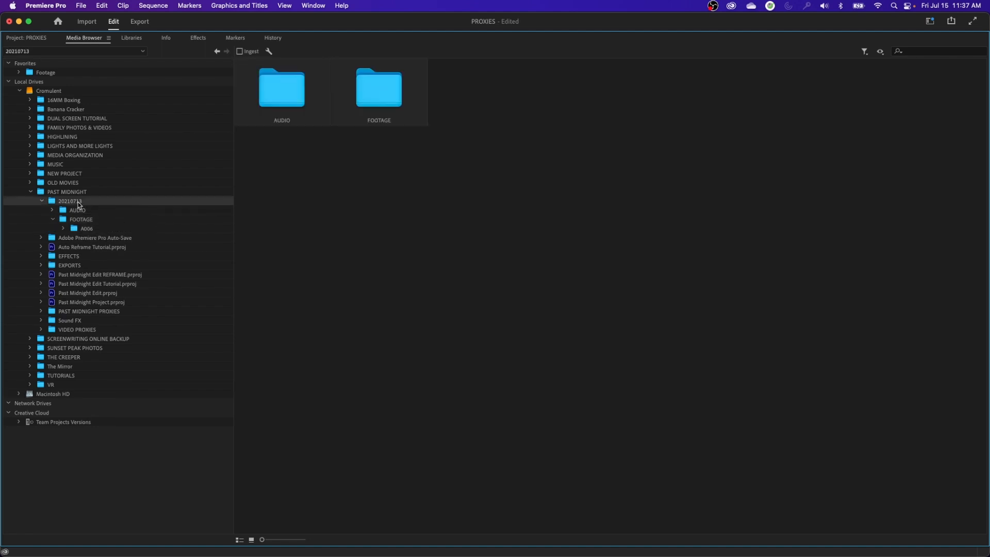
key(Down)
key(Down)
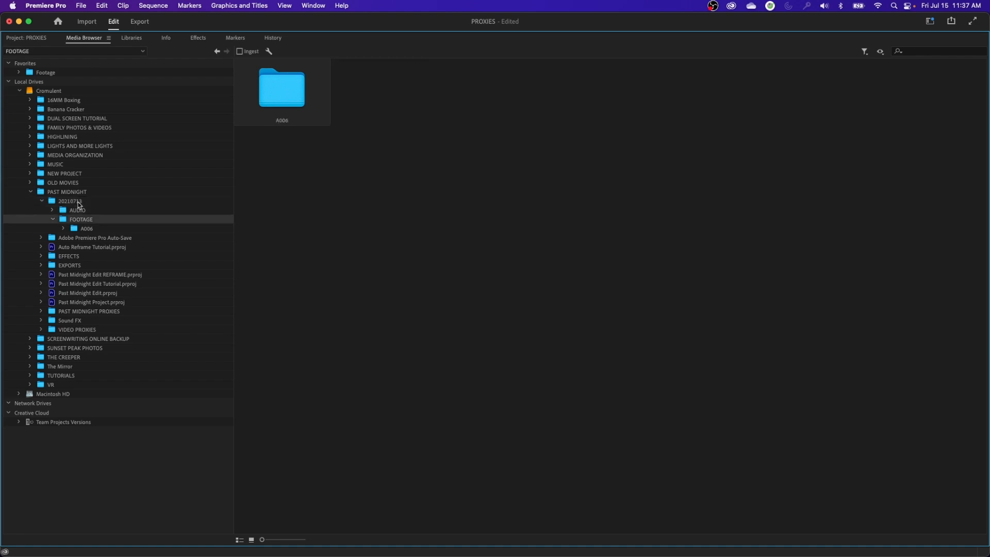
key(Up)
key(Right)
key(Left)
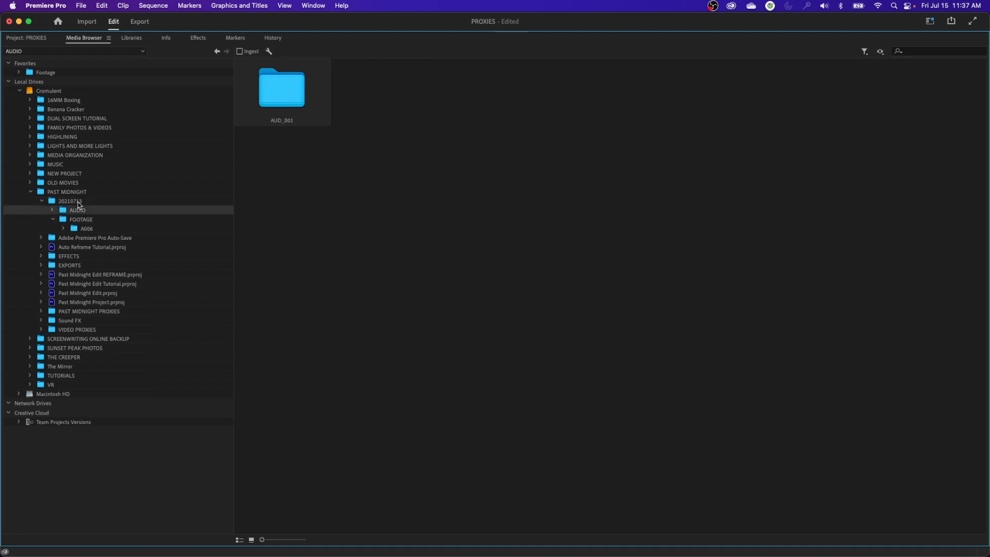
Expand the A006 folder inside FOOTAGE and show the clips in A006_0708T8.RDM
key(Down)
key(Down)
key(Right)
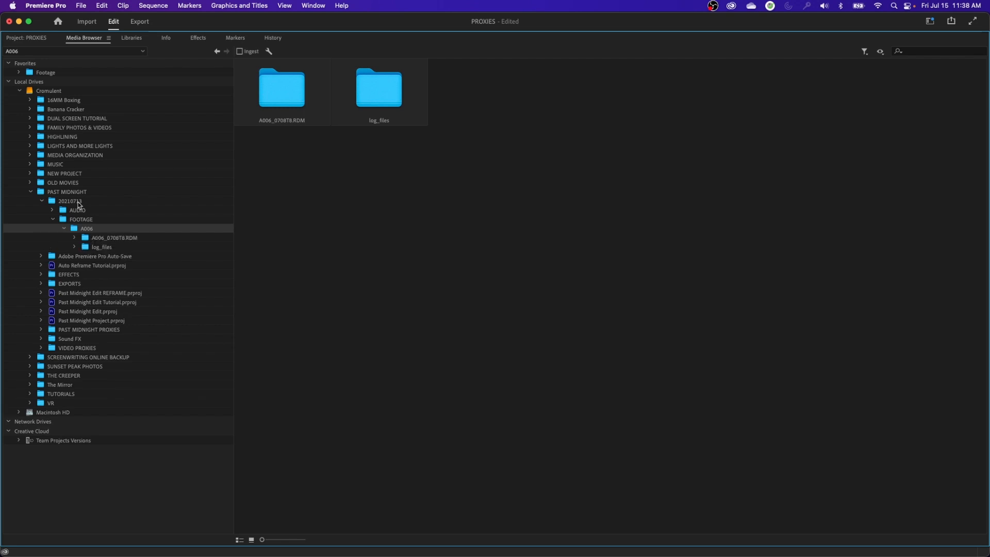
key(Down)
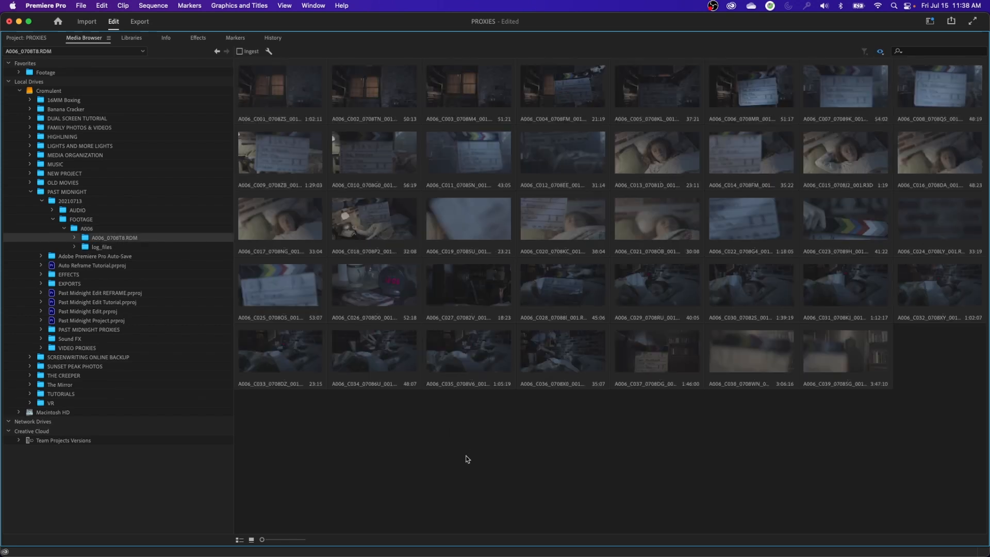
Import all the clips in the A006_0708T8.RDM folder into the project
key(super+a)
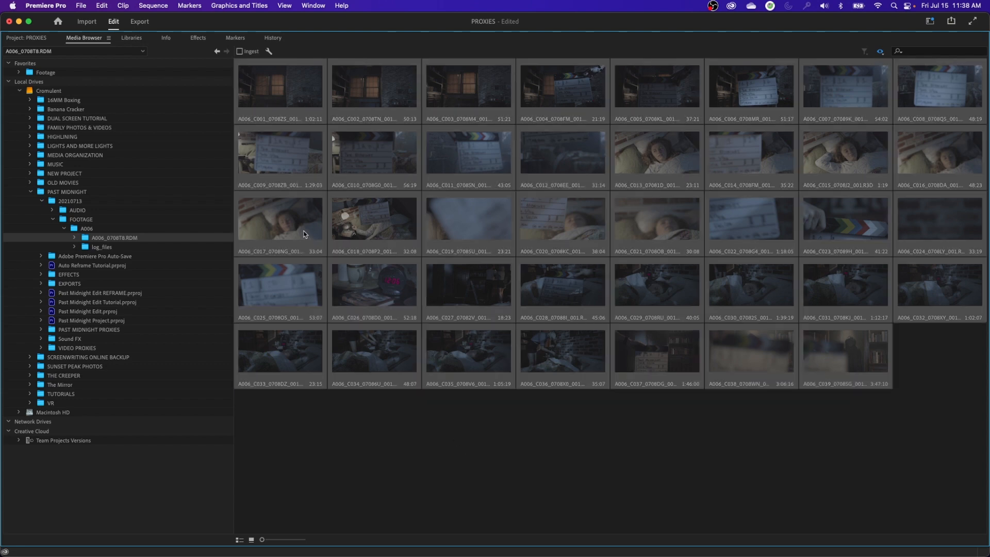
drag(304, 231, 321, 31)
right_click(303, 94)
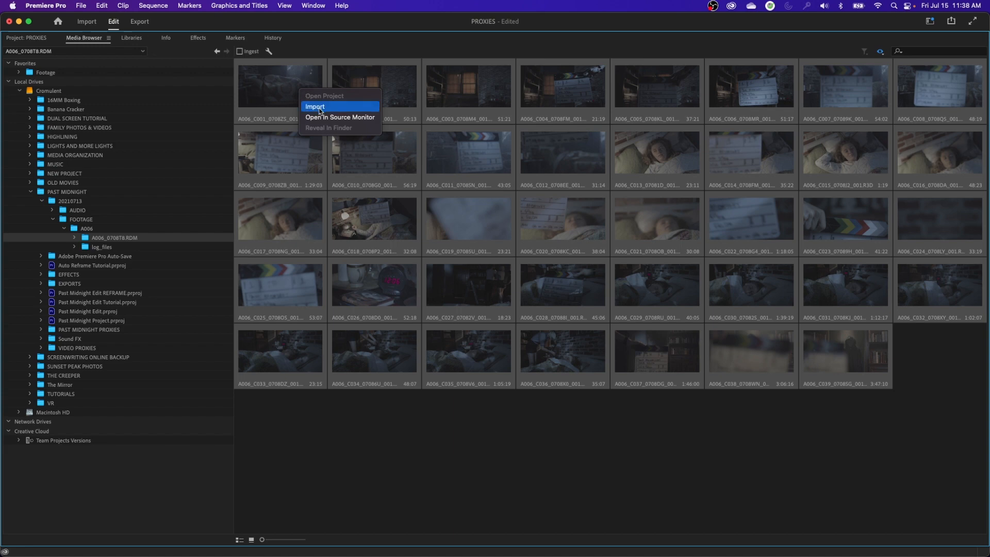
click(319, 109)
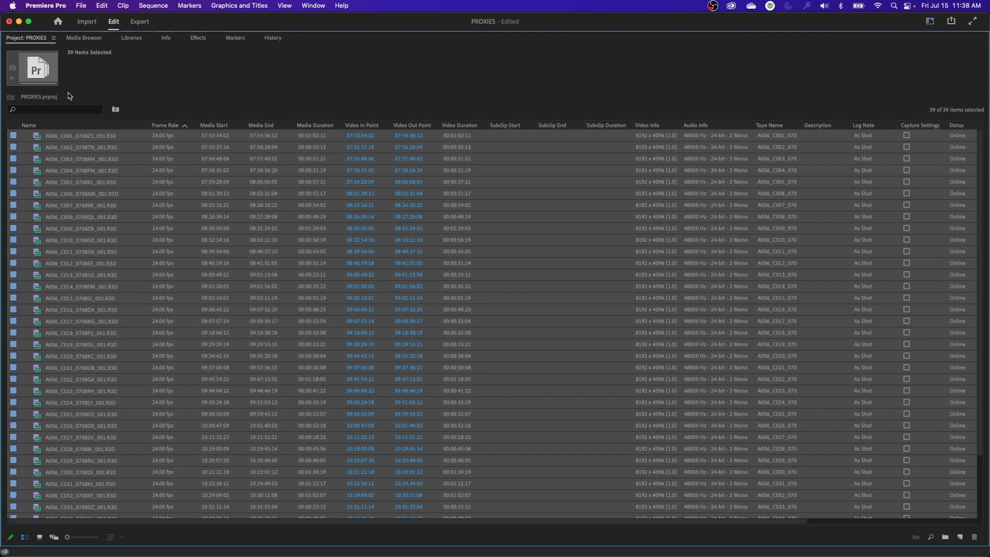
Open clip A006_C001_0708ZS_001.R3D in the Source Monitor and scrub through its footage
click(148, 172)
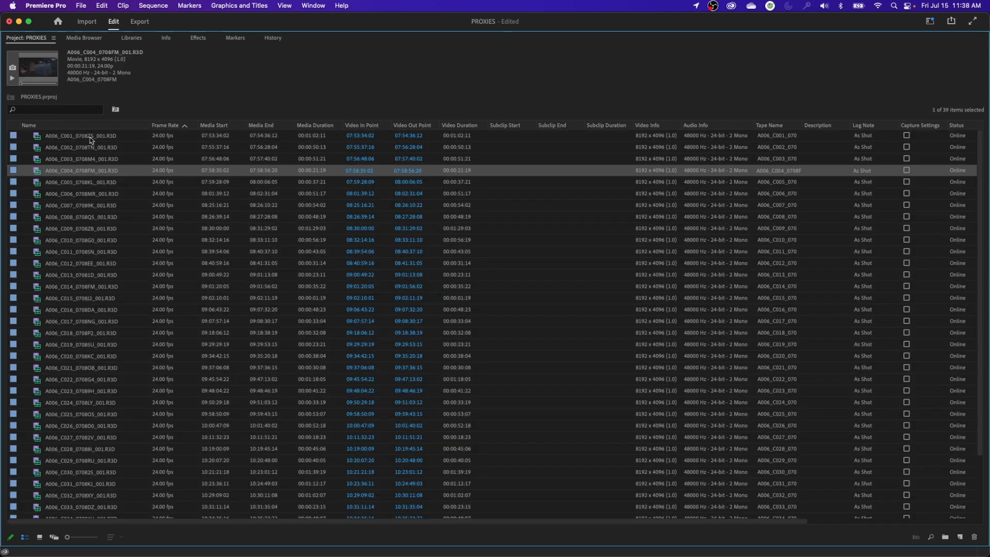
click(90, 137)
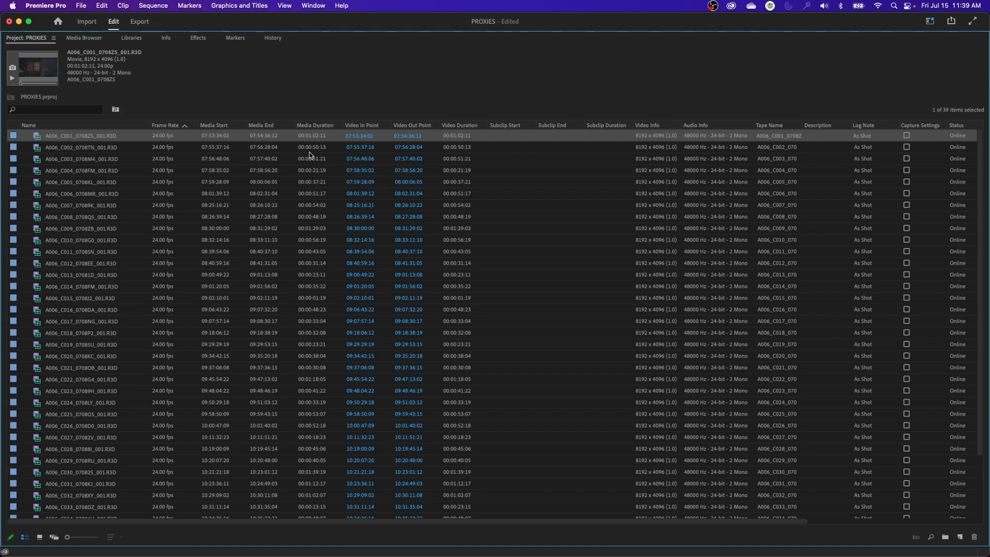
double_click(39, 136)
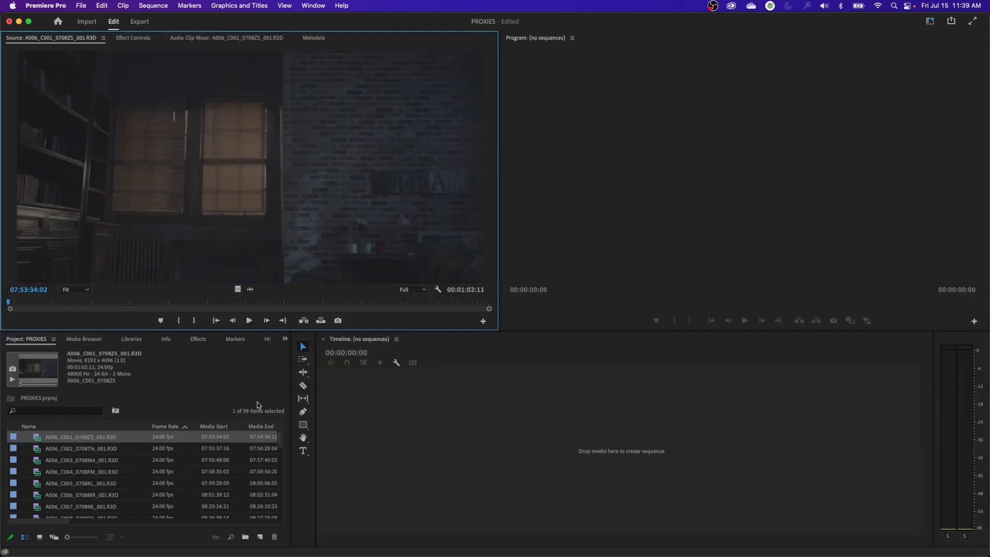
drag(60, 303, 128, 303)
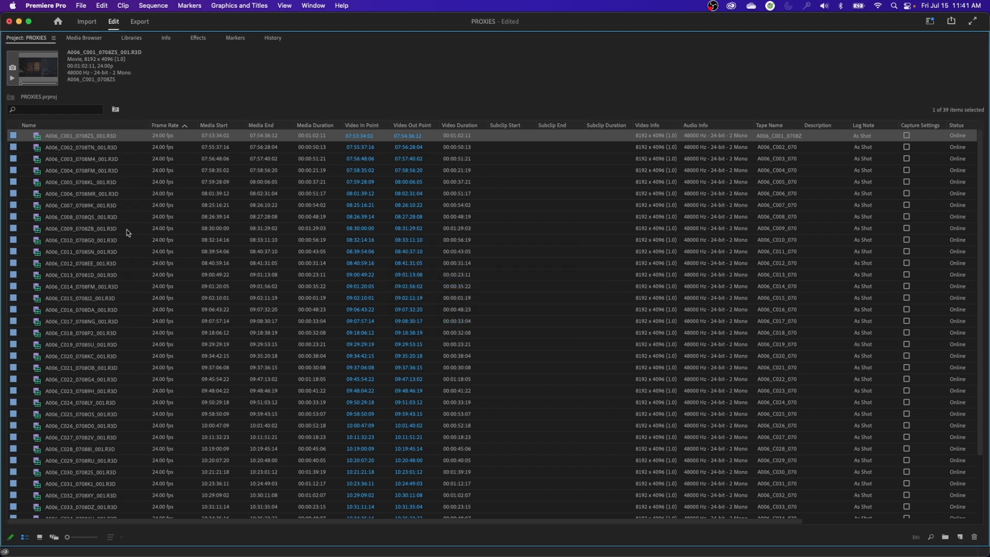
Restore the normal workspace layout, select clip A006_C001_0708ZS_001.R3D and check the project's Preview Area display option
key(grave)
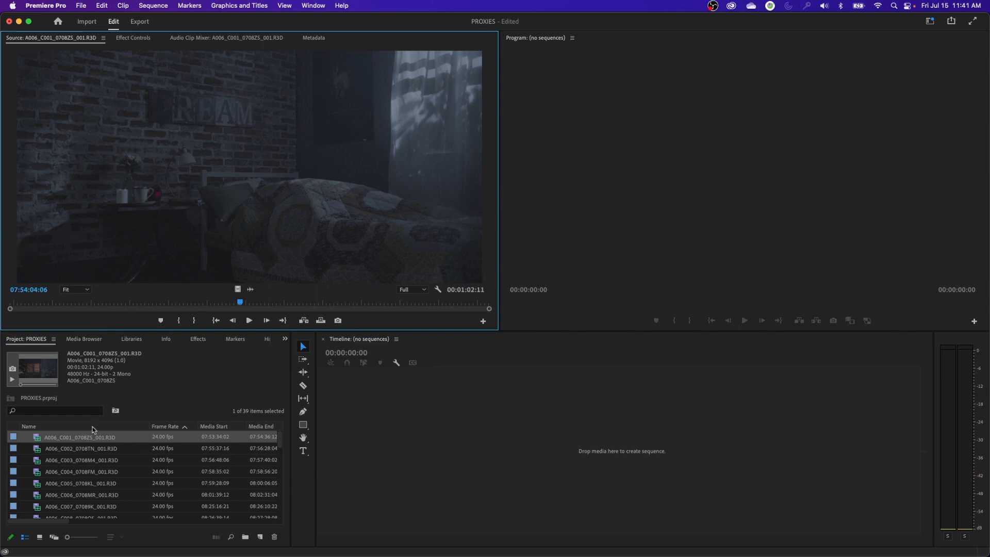
click(35, 440)
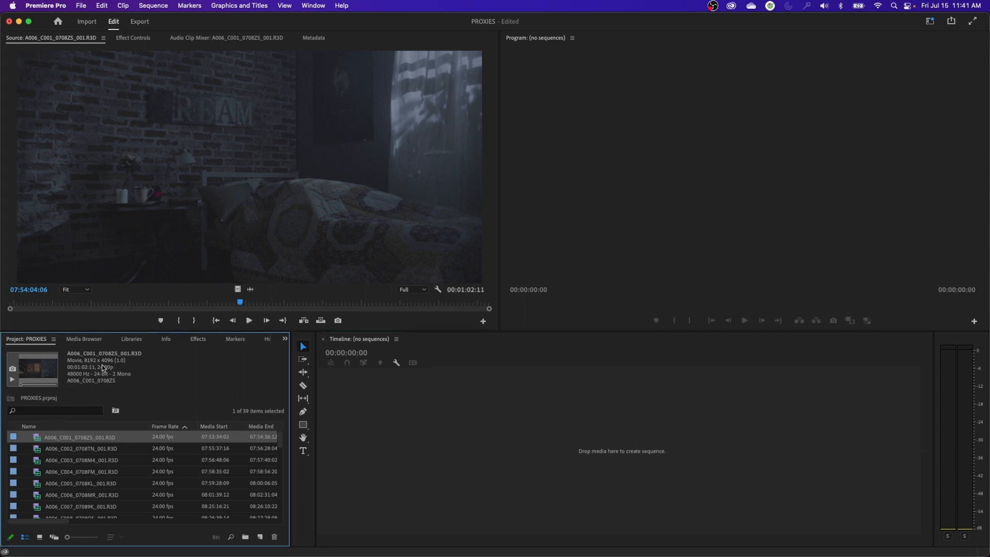
click(53, 340)
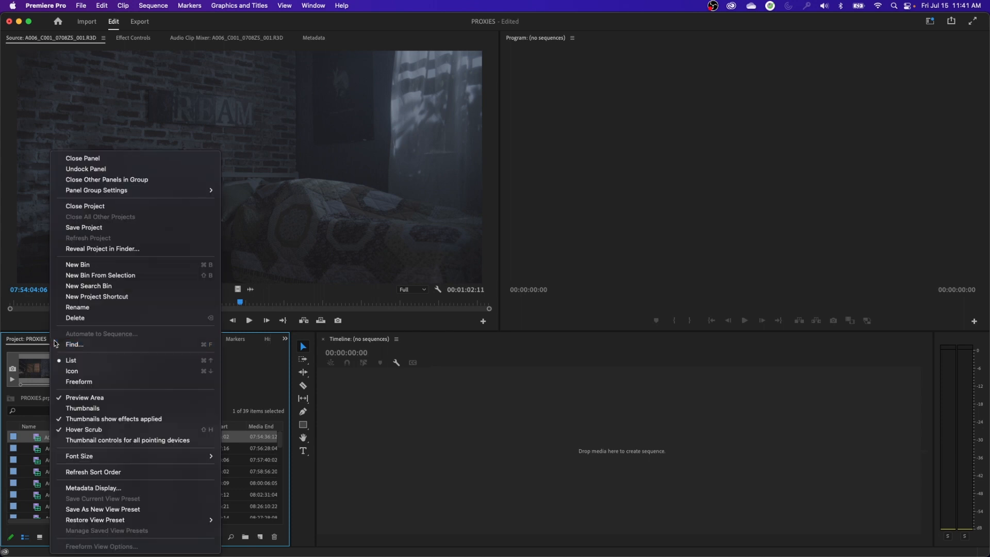
click(97, 398)
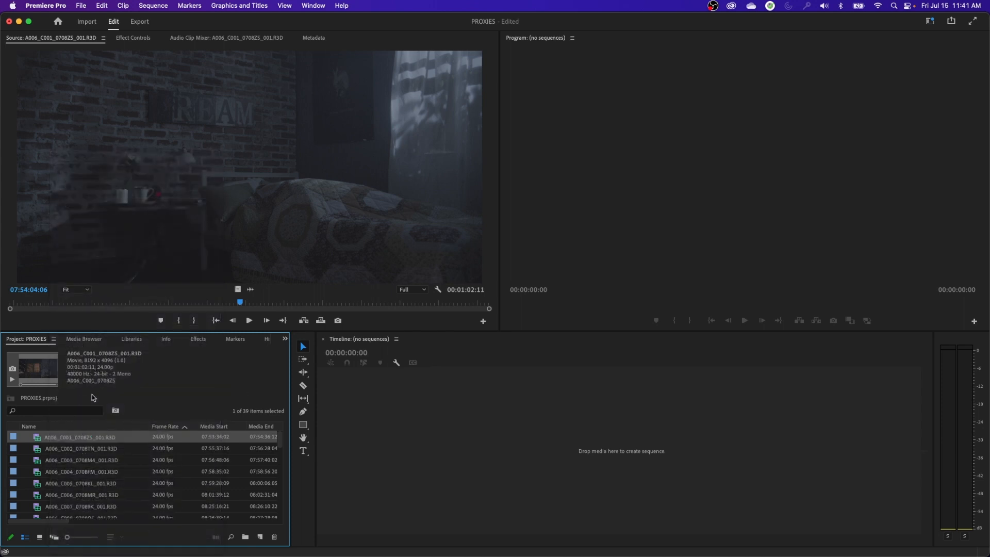
Switch to Calculator, divide 8192 by 4096 to work out the clip's aspect ratio, and quit Calculator
key(super+Tab)
key(super+space)
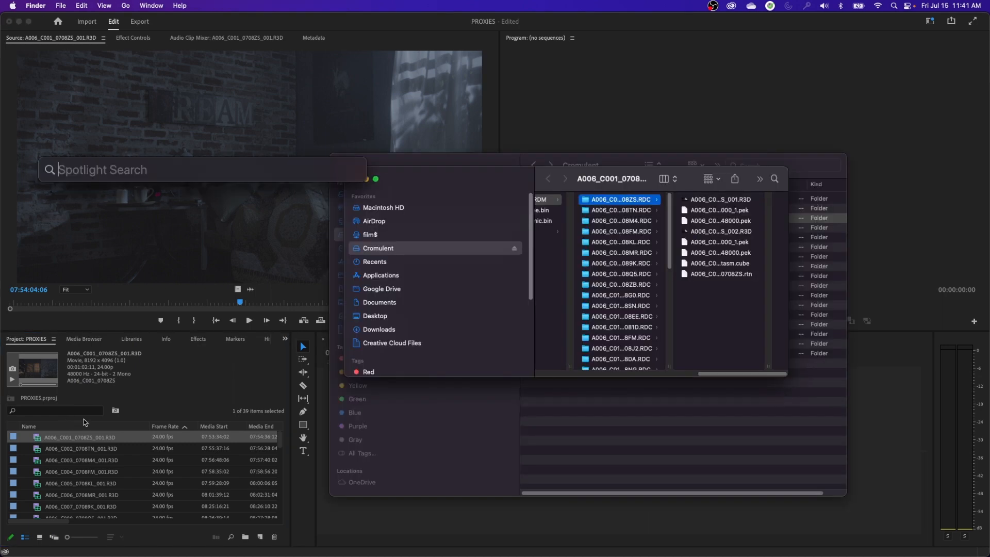
text(calc)
key(Return)
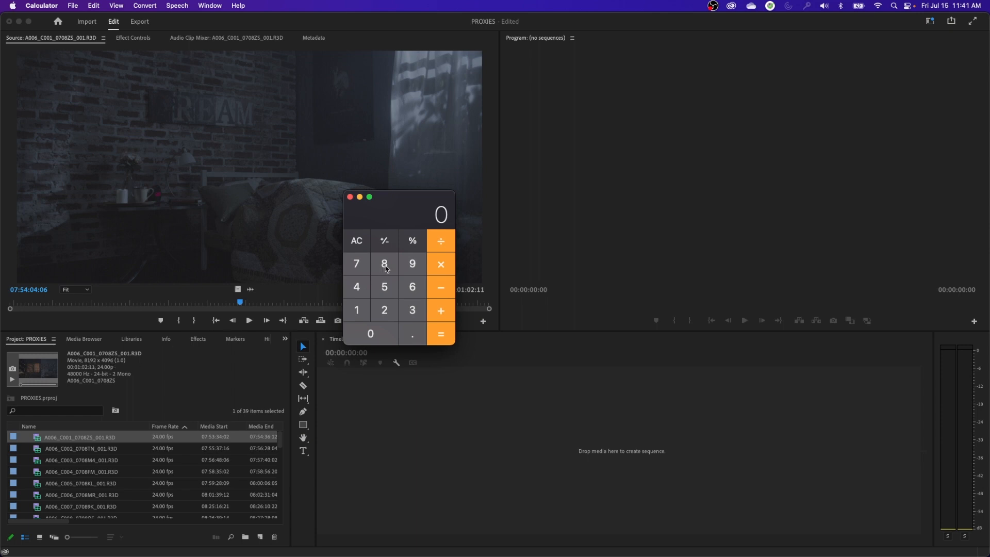
text(8192)
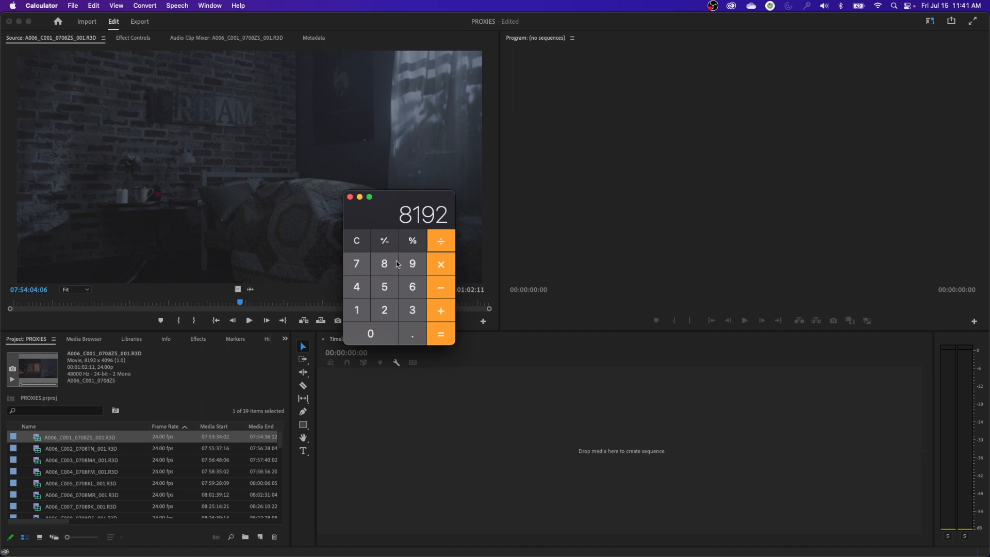
text(/4096)
key(Return)
drag(403, 205, 473, 254)
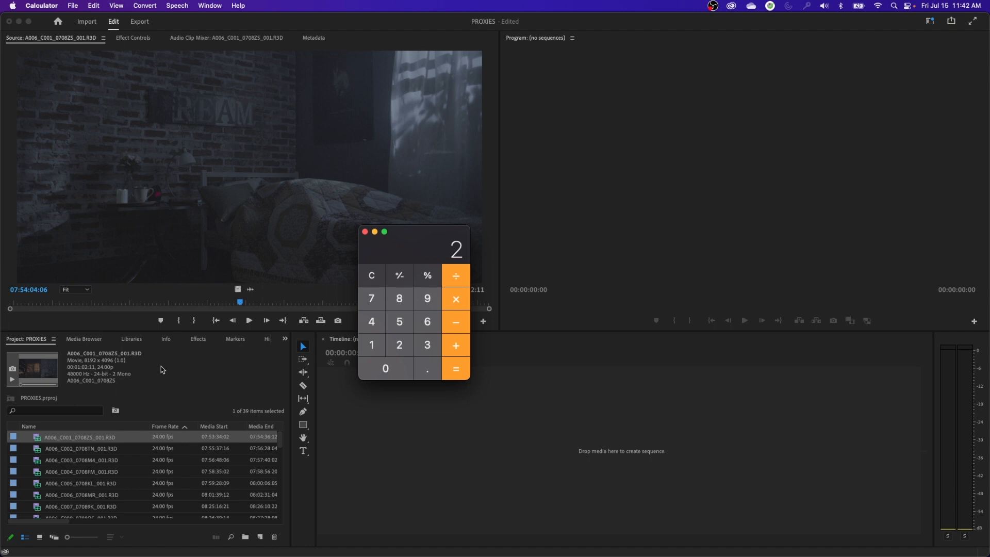
drag(421, 233, 547, 276)
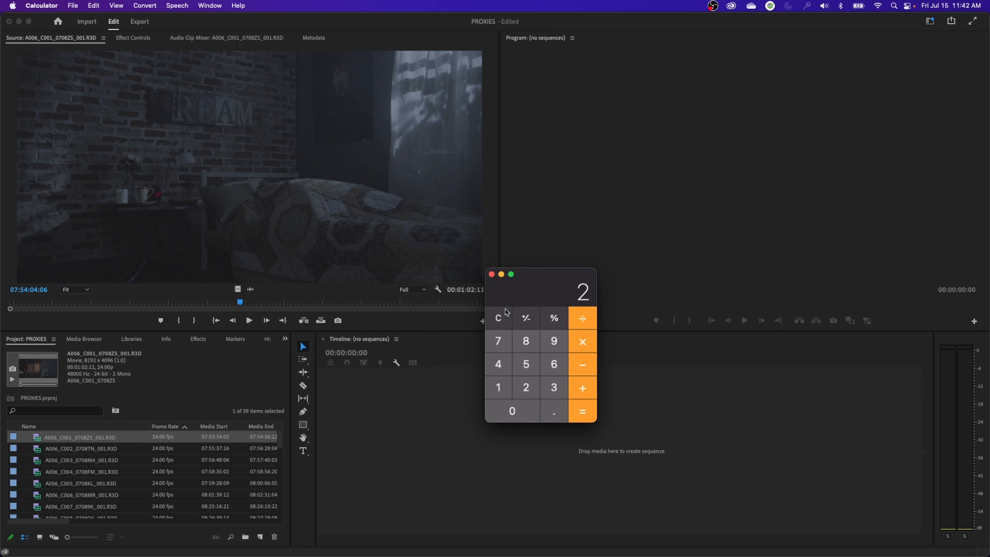
drag(551, 289, 522, 318)
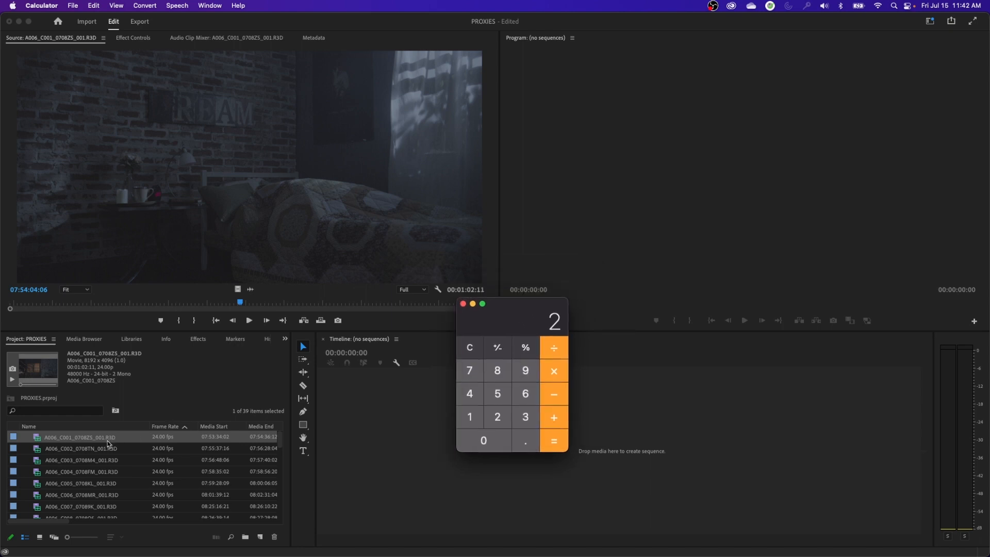
key(super+q)
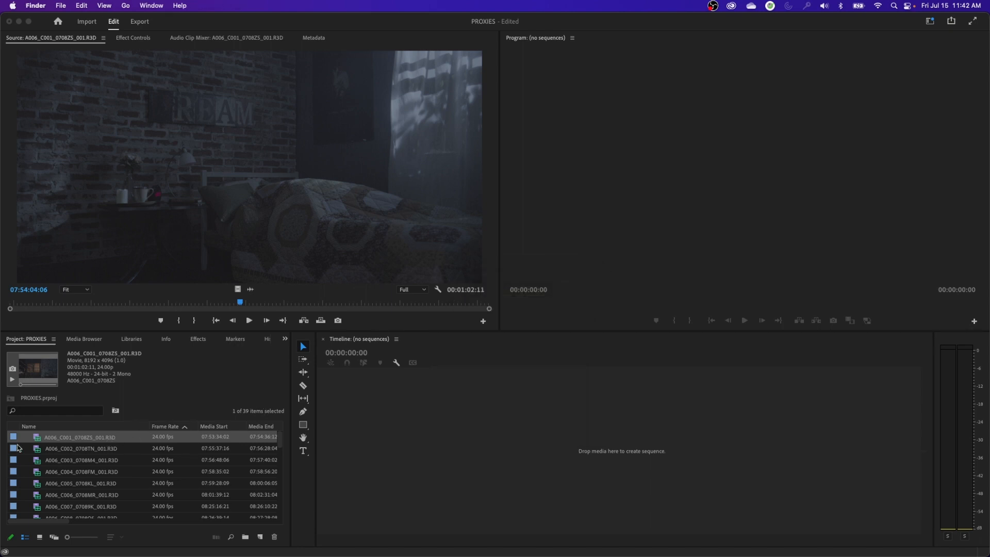
Scrub the opened source clip to about 07:54:07:00 to review the footage
click(217, 305)
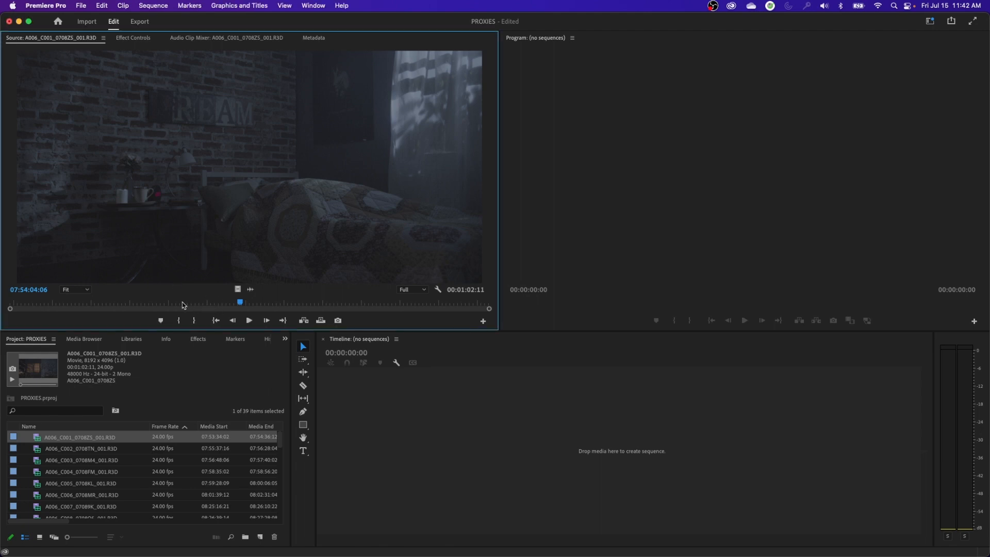
drag(145, 304, 261, 306)
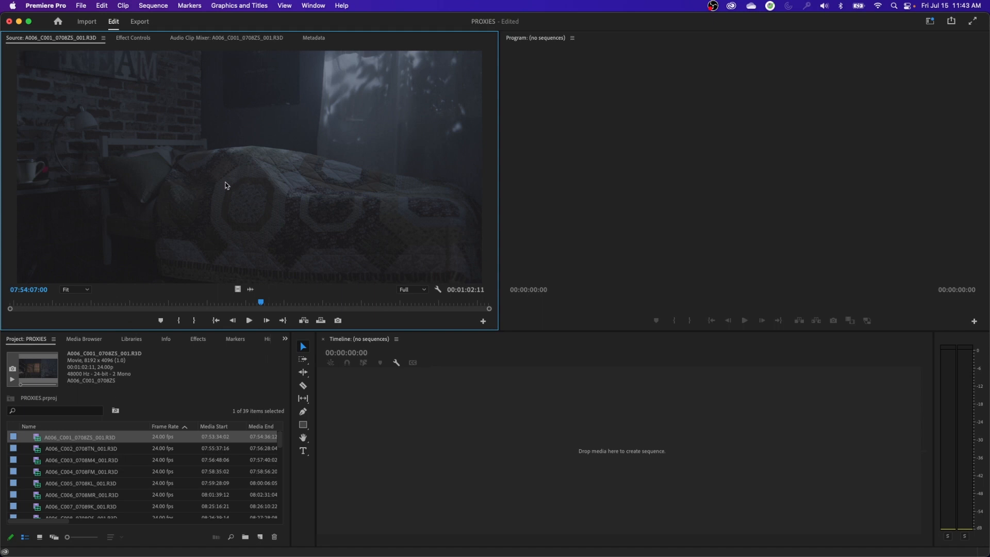
Create a new sequence from clip A006_C001_0708ZS_001.R3D in the empty timeline and place the playhead at about 00:00:24:02
click(39, 440)
drag(38, 439, 472, 438)
click(516, 360)
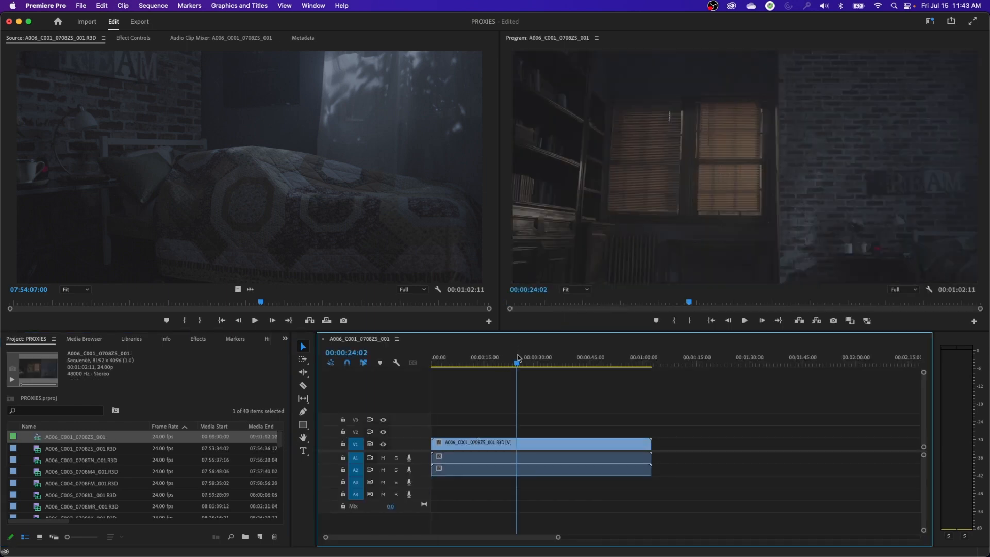
Inspect the RED source settings of clip A006_C001_0708ZS_001.R3D, browse for a Creative 3D LUT file and cancel without choosing one
click(45, 450)
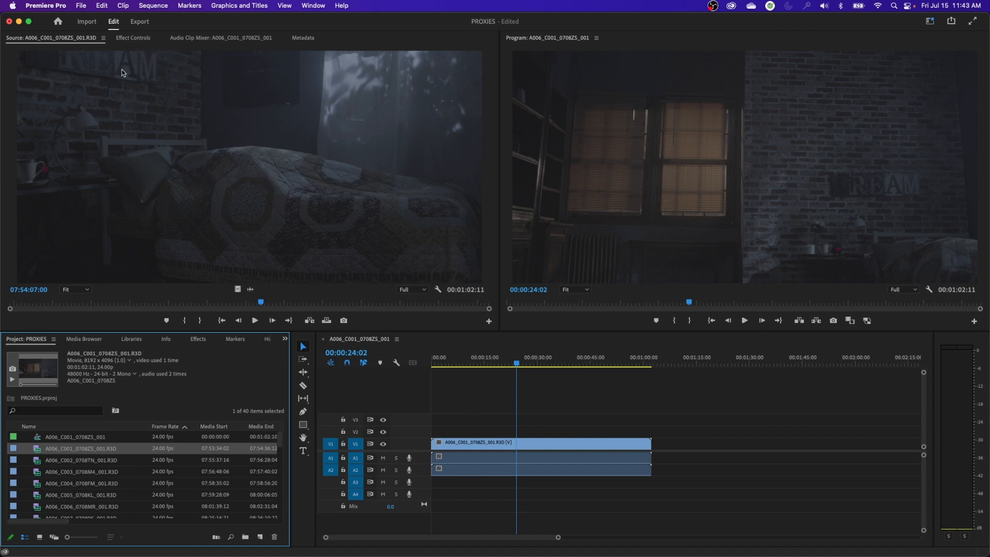
double_click(36, 451)
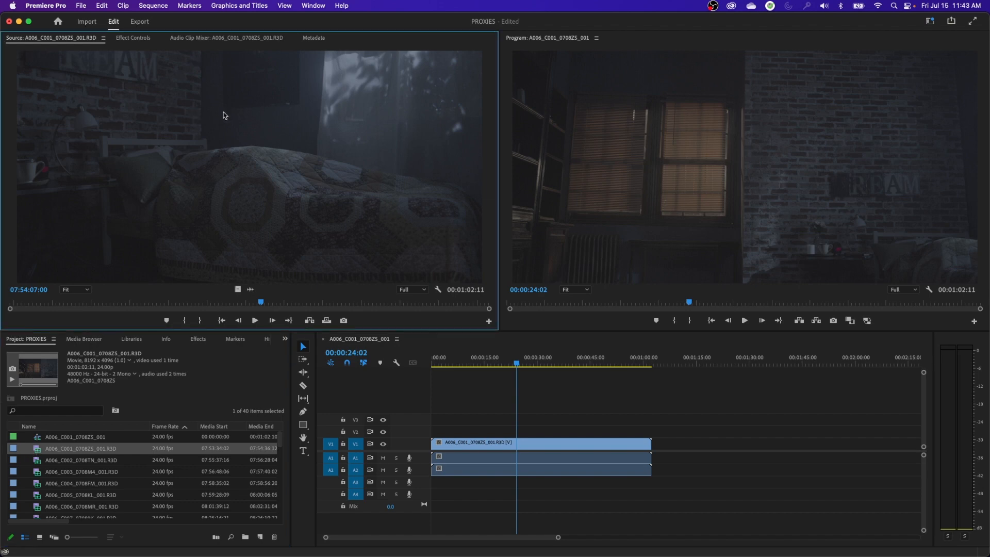
click(133, 39)
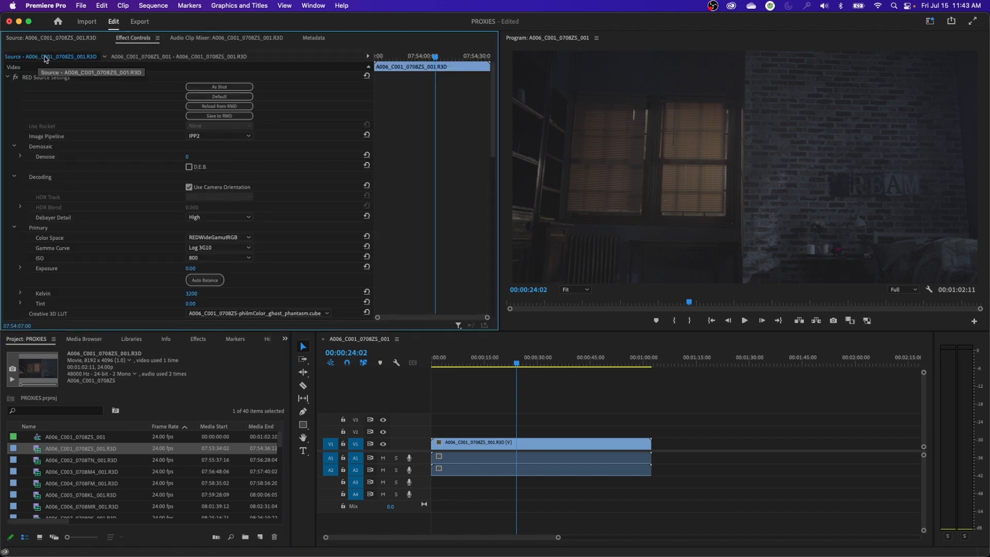
drag(494, 101, 499, 143)
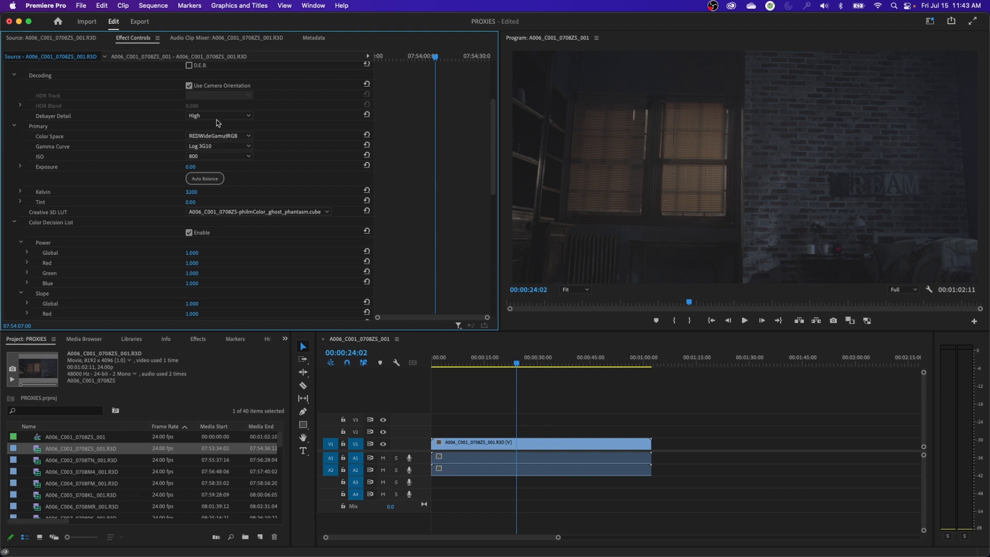
click(215, 212)
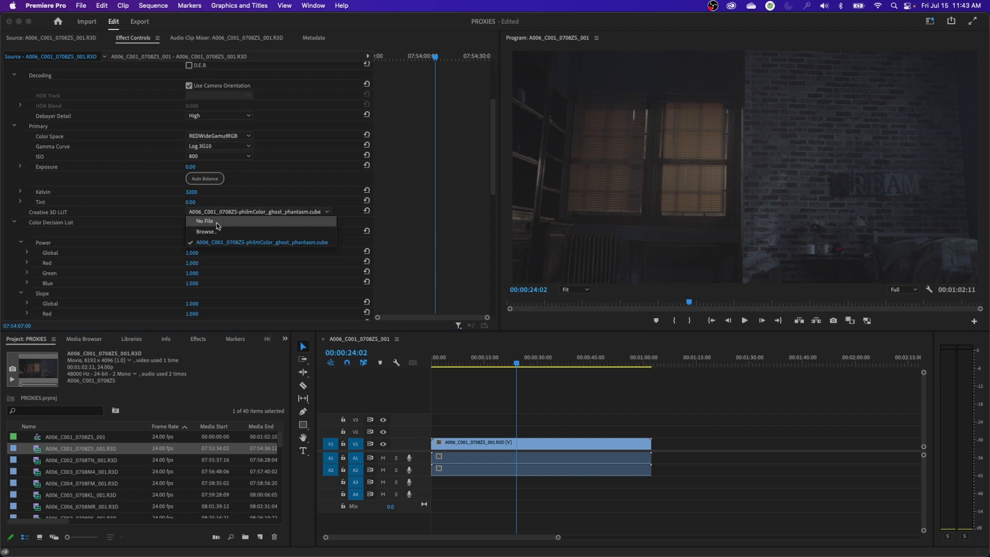
click(213, 232)
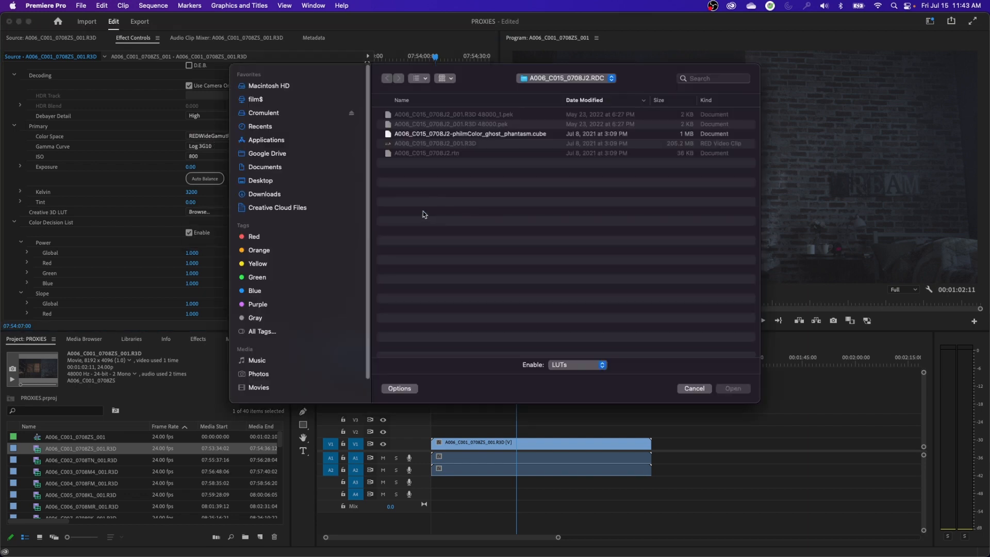
click(706, 393)
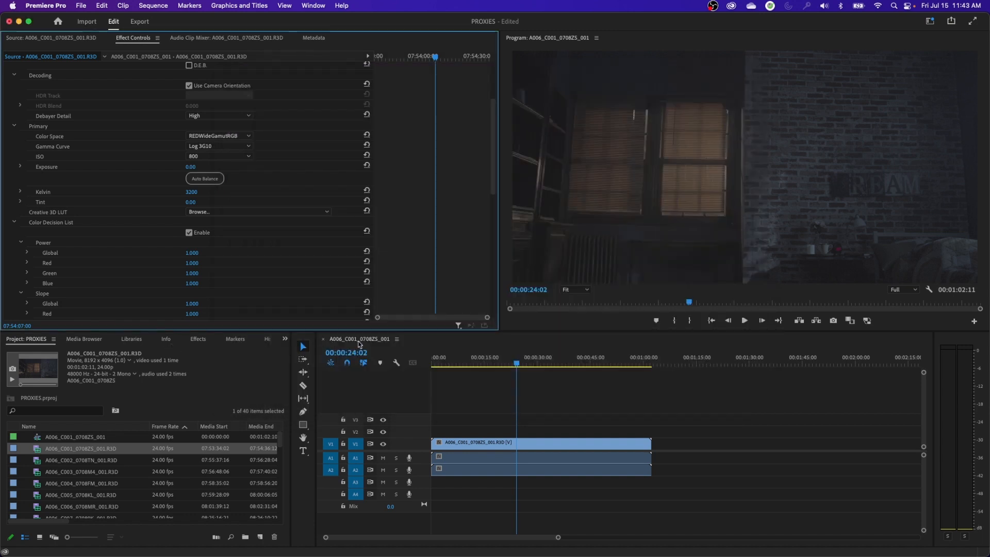
Return focus to the sequence and switch the workspace to the Color layout with scopes and Lumetri controls
click(541, 370)
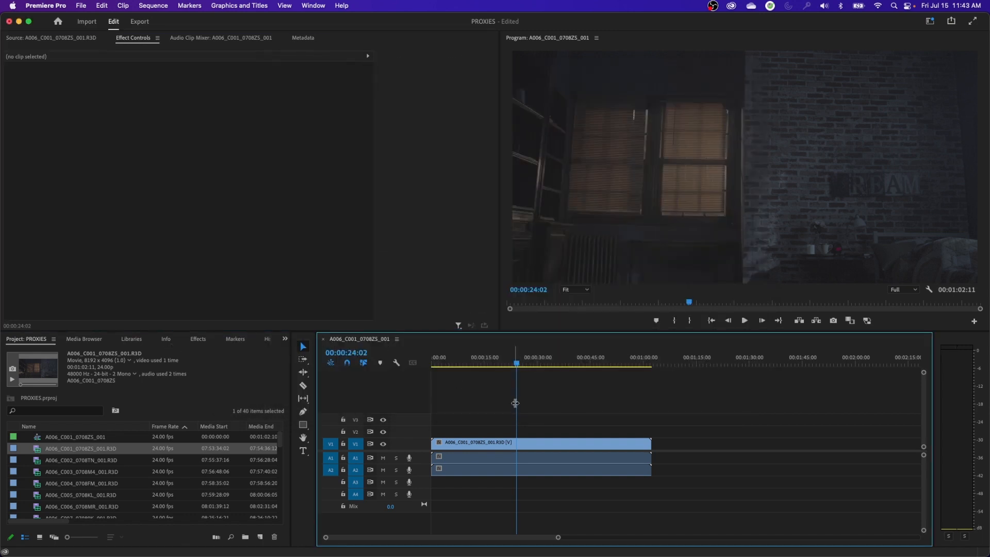
click(930, 21)
click(850, 113)
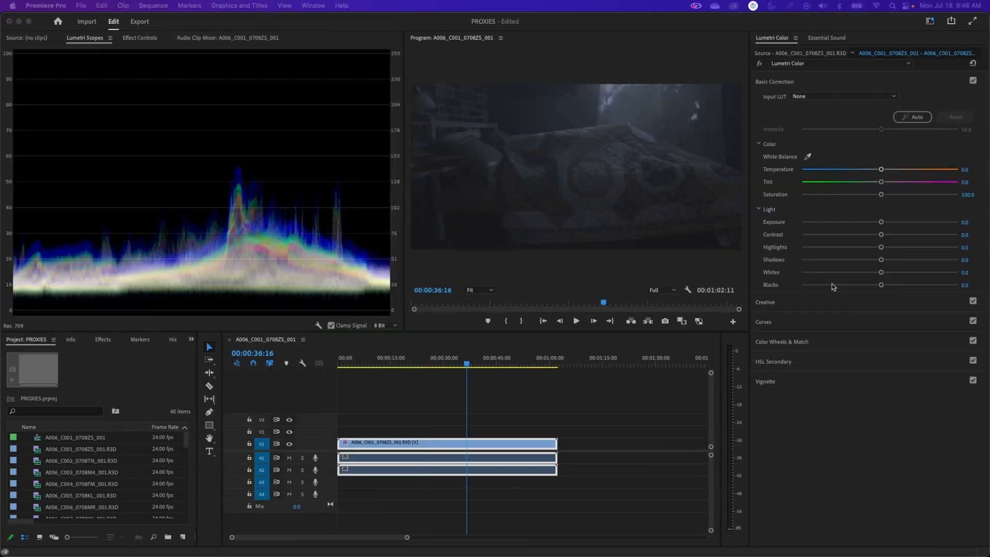
Scrub through the bed shot in the sequence and park the playhead on the window shot at 00:00:19:14
click(479, 365)
click(491, 364)
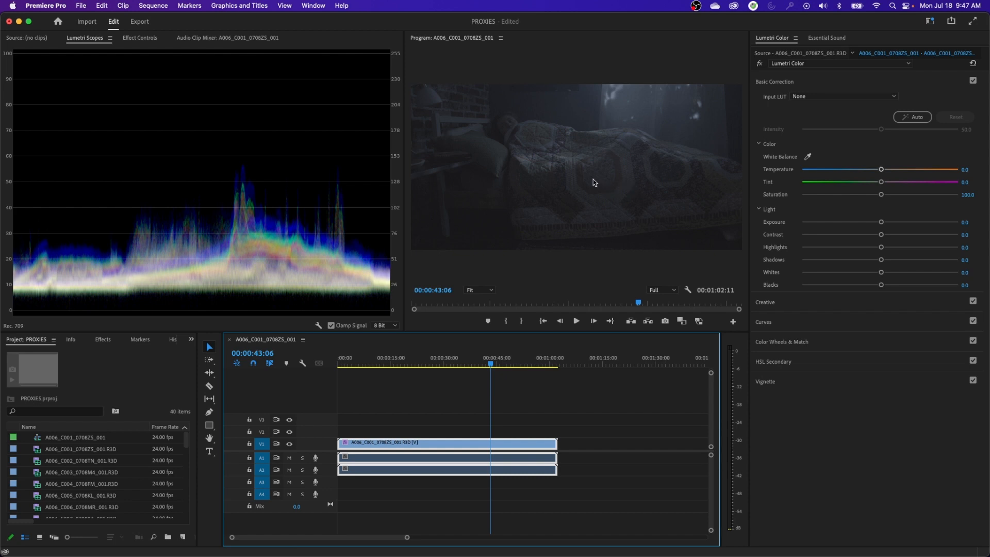
click(477, 363)
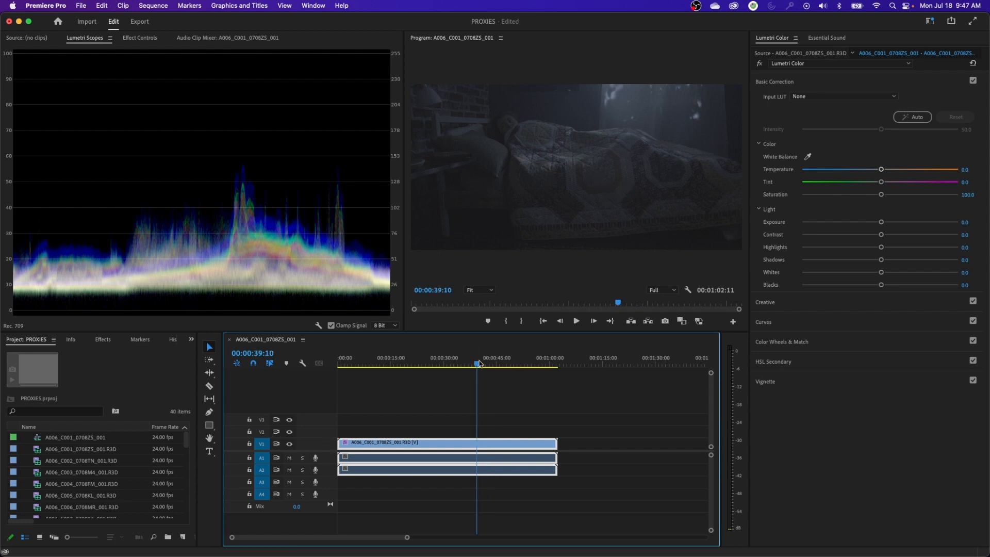
drag(479, 363, 428, 363)
drag(409, 365, 406, 364)
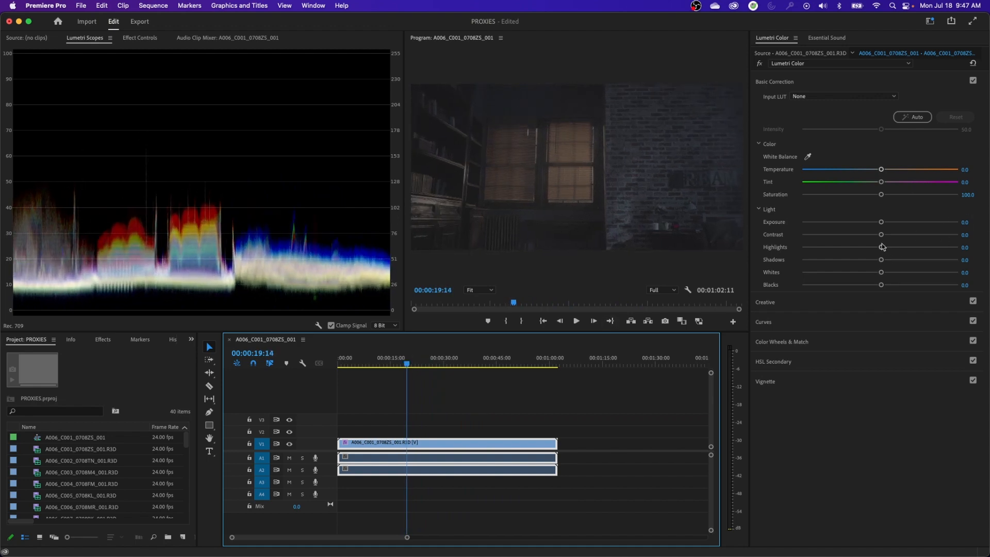
Grade the sequence clip in Lumetri with exposure 0.4, contrast 71.0 and temperature -3.7, and check the look at 00:00:42:23
mouse_move(881, 235)
mouse_down()
mouse_move(932, 235)
mouse_move(886, 222)
mouse_up()
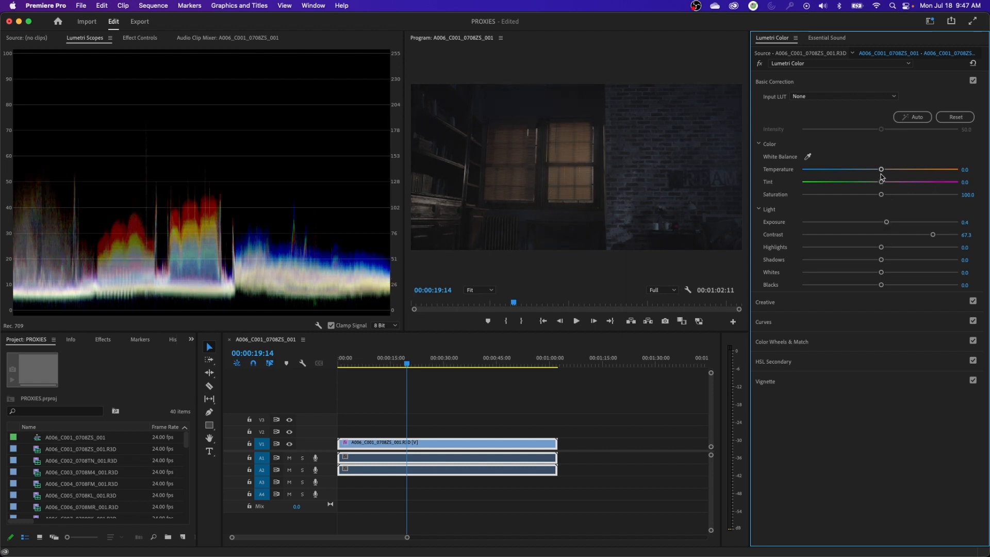
drag(881, 172, 877, 172)
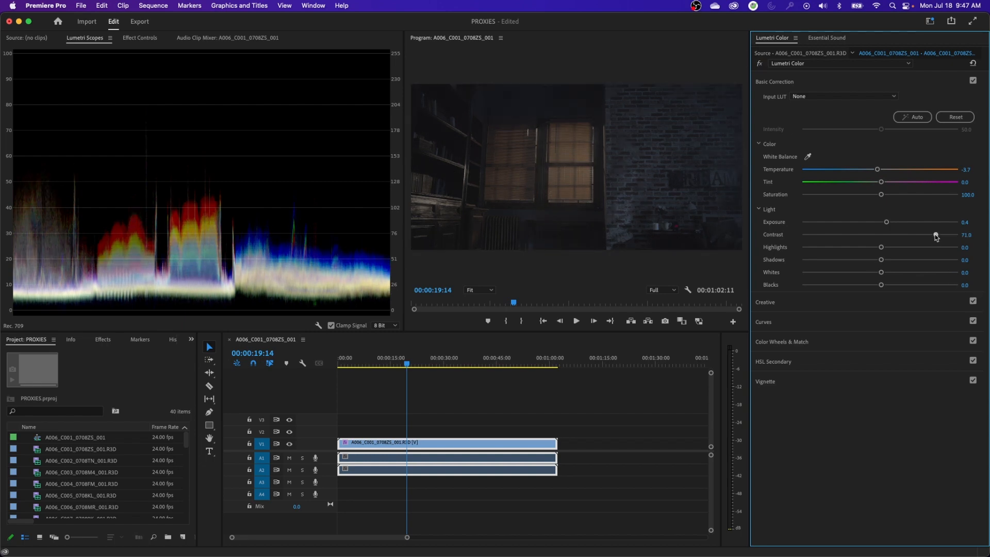
click(489, 361)
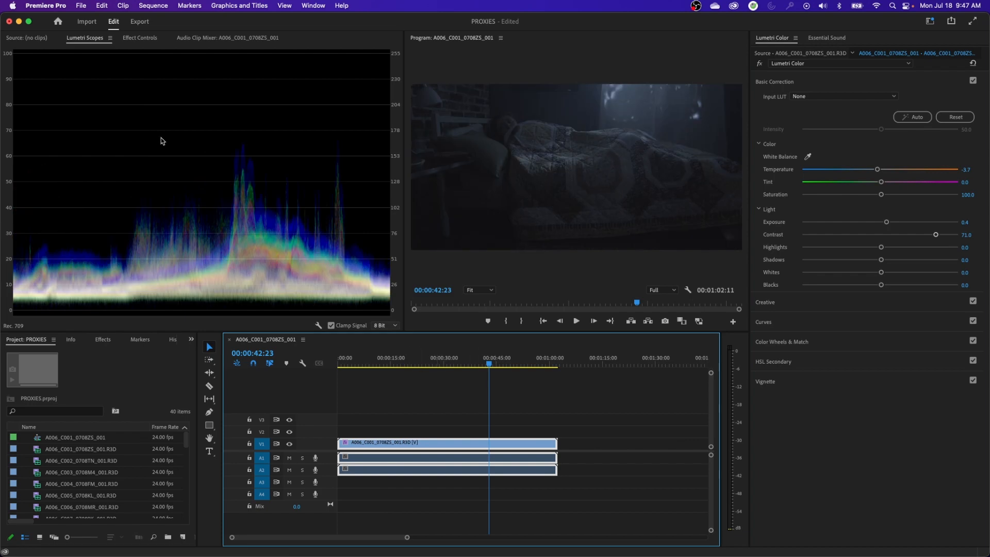
Show the source-level effects of the sequence clip and examine its Creative 3D LUT choices in the RED Source Settings
click(140, 37)
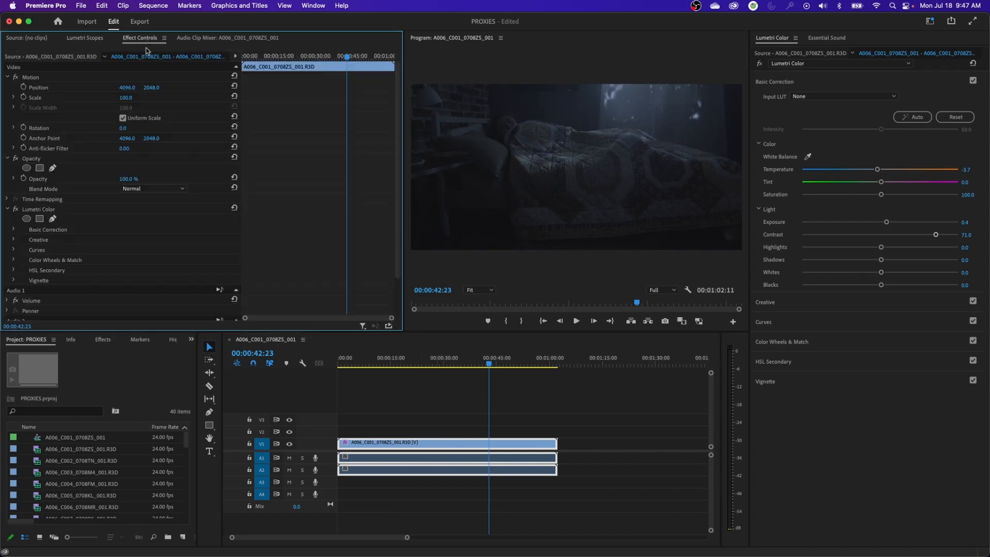
click(50, 57)
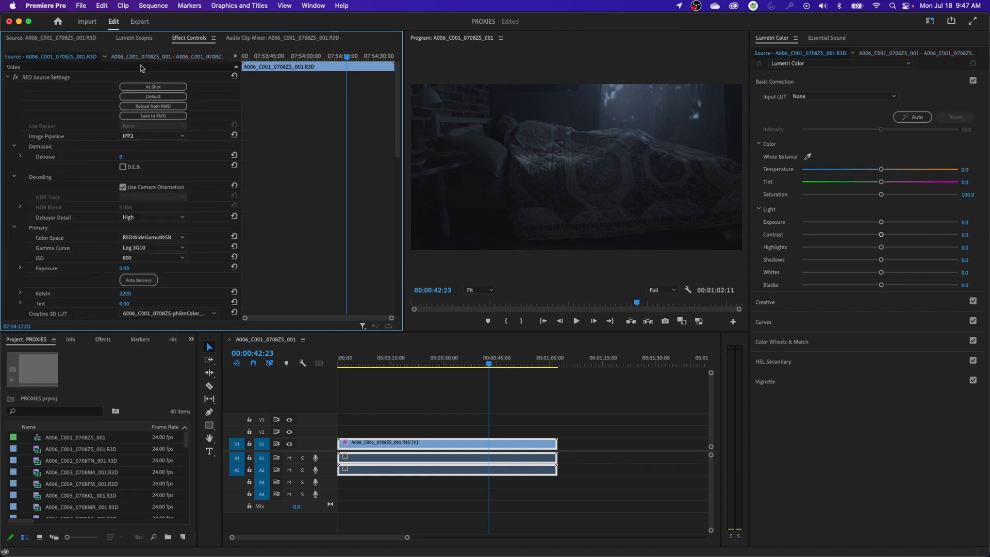
click(168, 313)
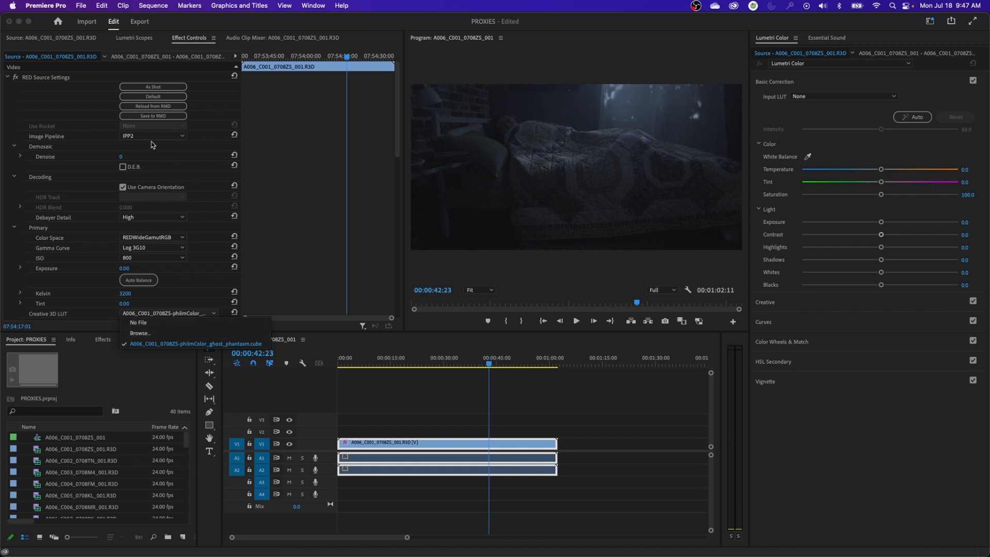
Copy the RED Source Settings effect from the source clip
click(60, 79)
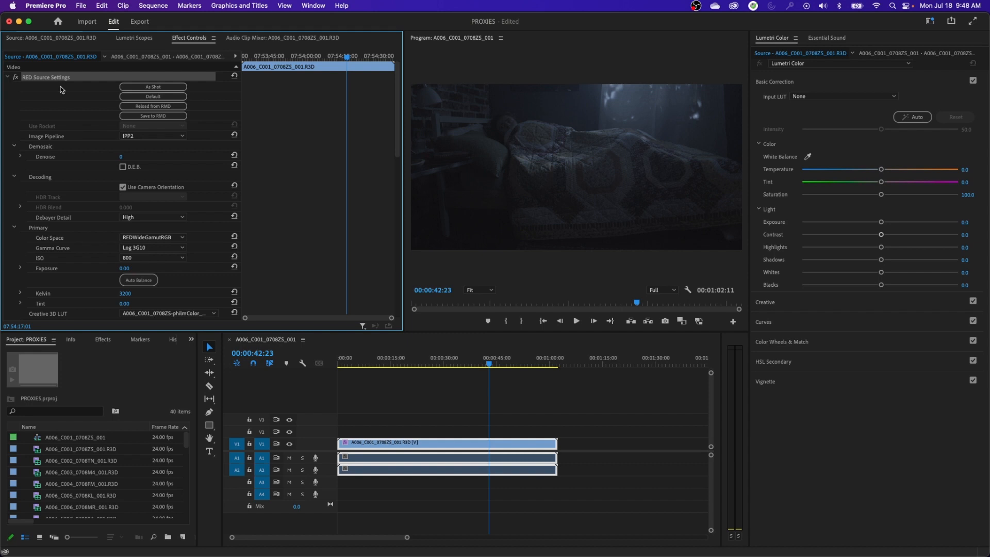
right_click(63, 81)
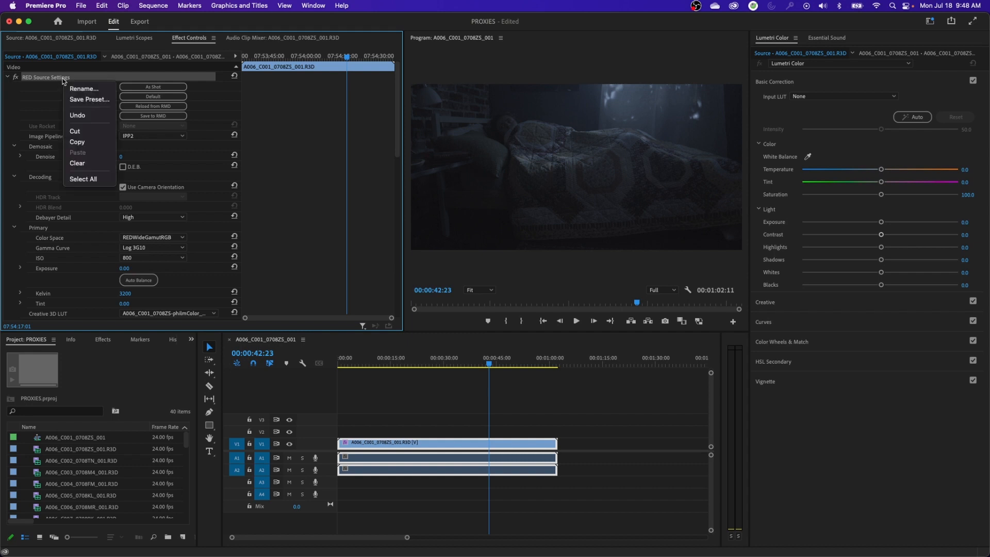
click(89, 144)
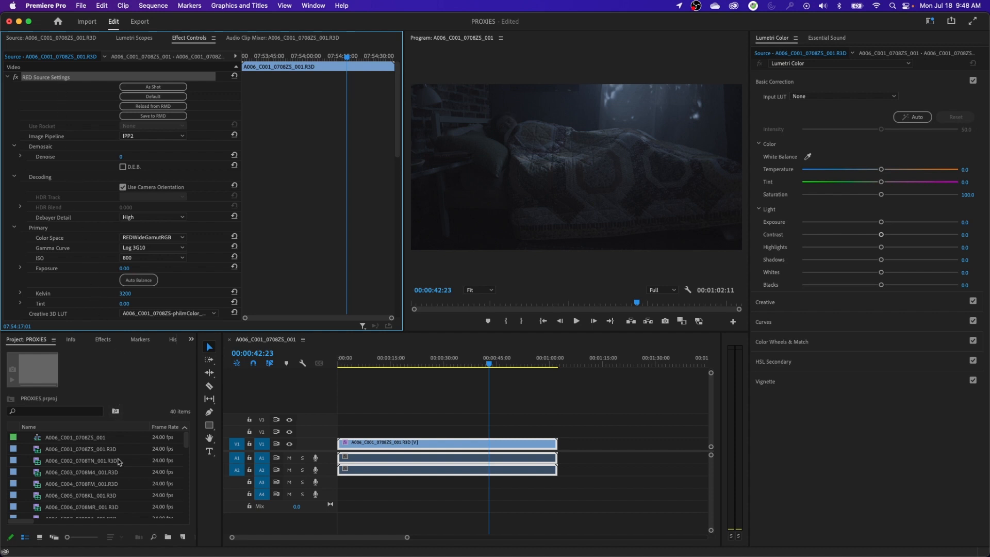
Compare the clip's source-level RED settings with its sequence-level effects and select the Lumetri Color effect
scroll(97, 470, down, 1)
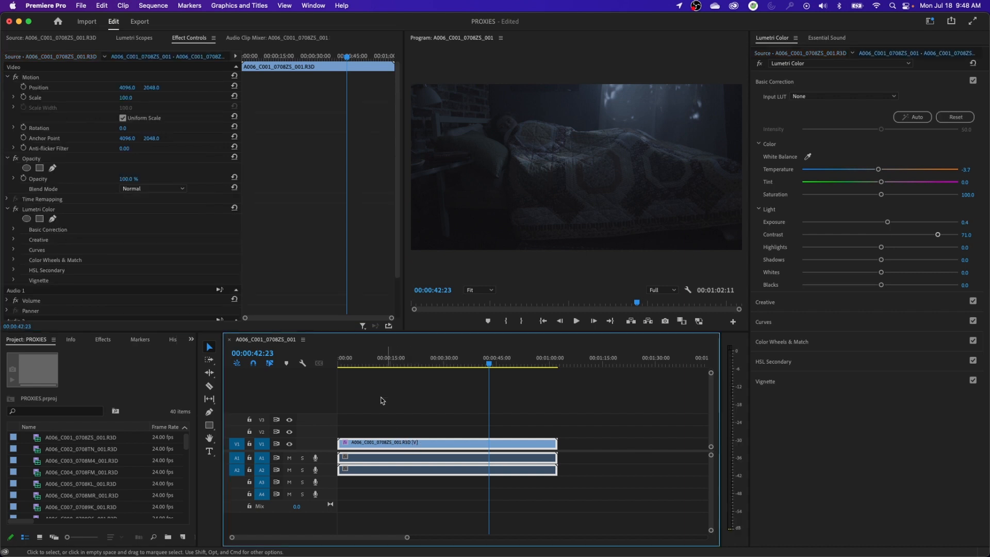
click(412, 444)
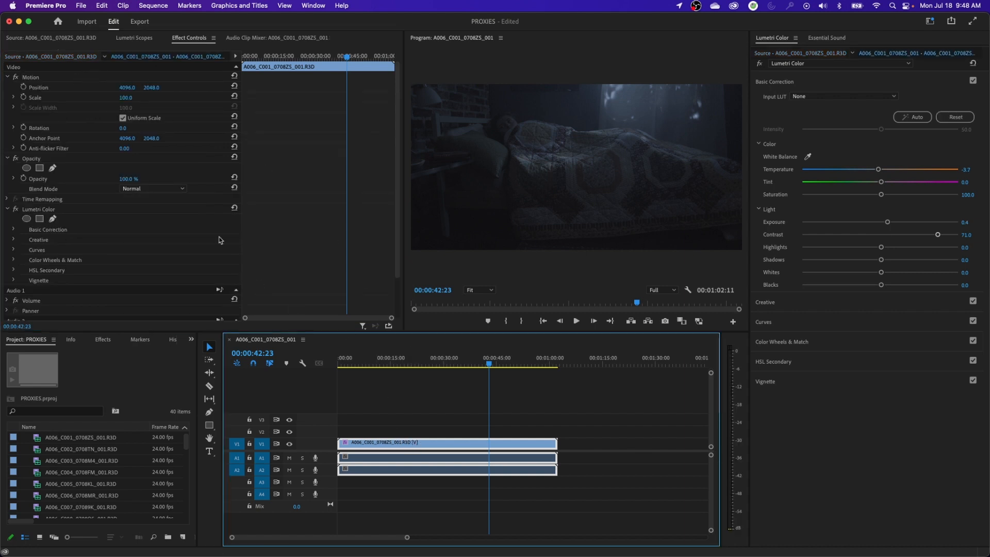
click(133, 65)
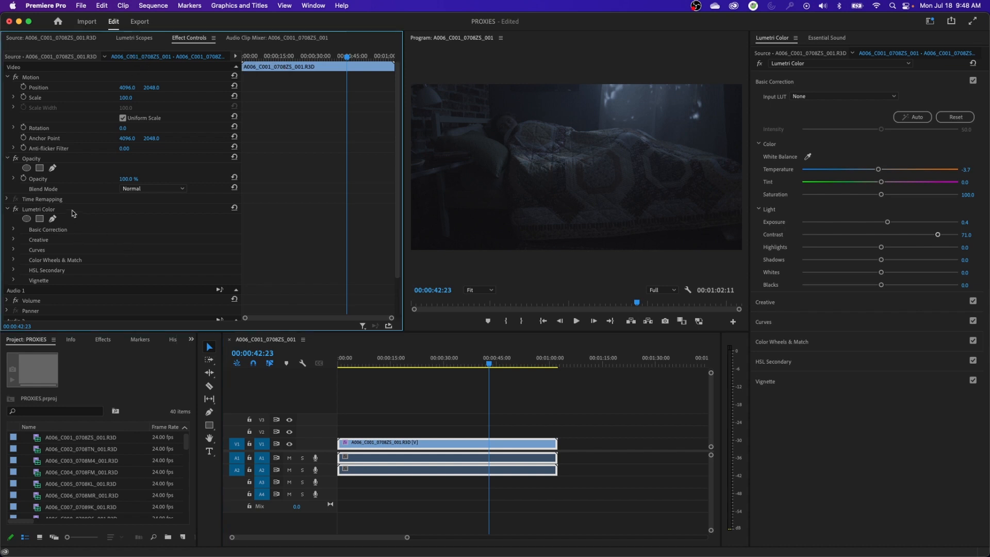
click(54, 56)
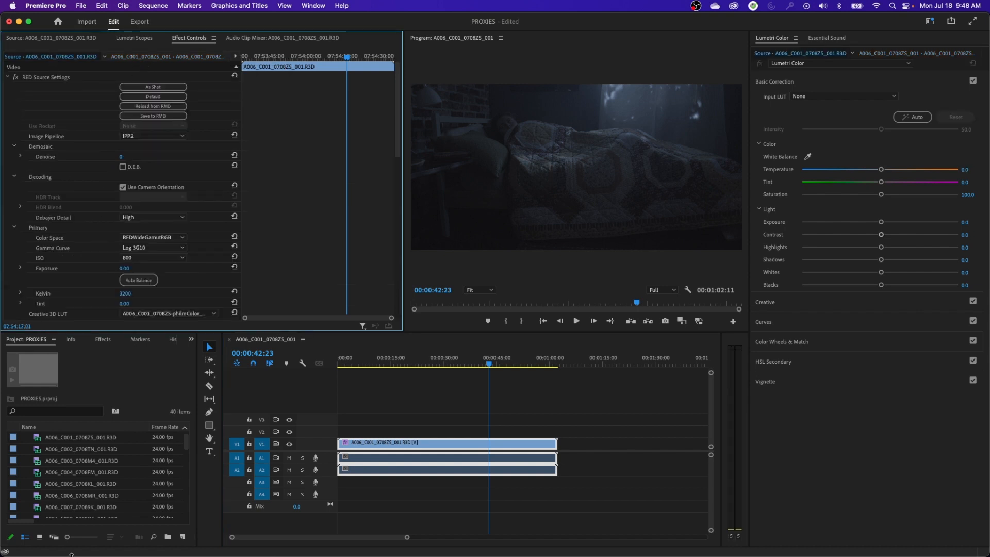
click(179, 58)
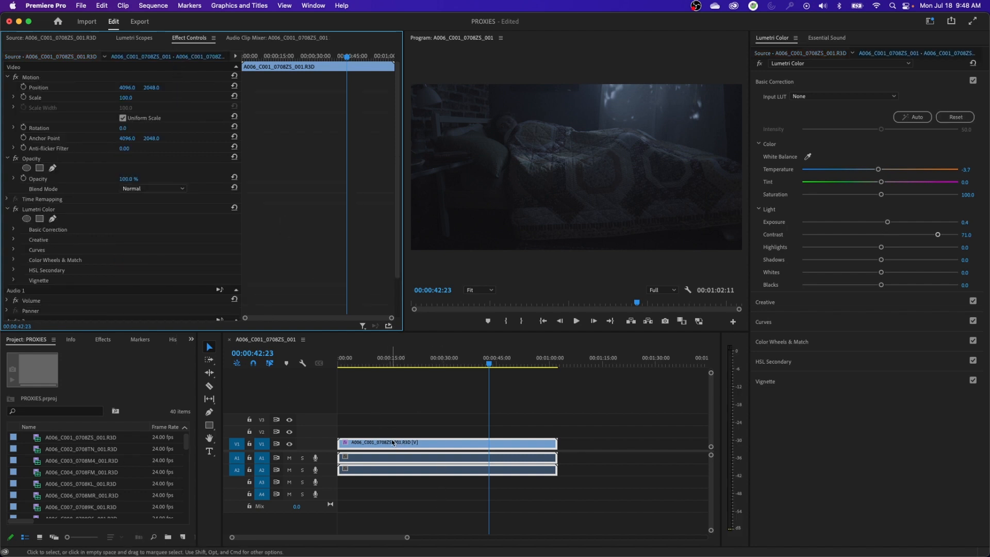
click(45, 210)
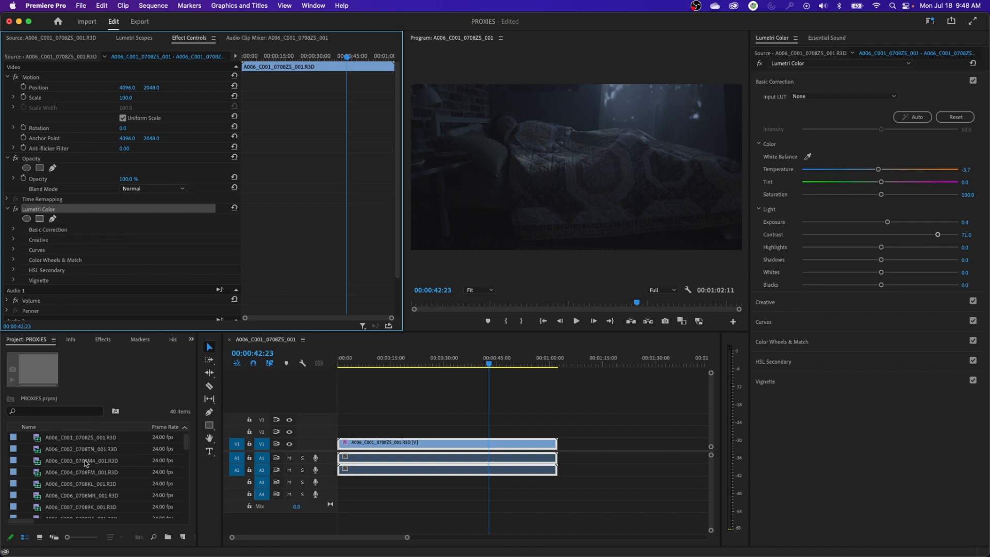
Select every item in the enlarged project list except the sequence A006_C001_0708ZS_001, and restore the normal layout
key(grave)
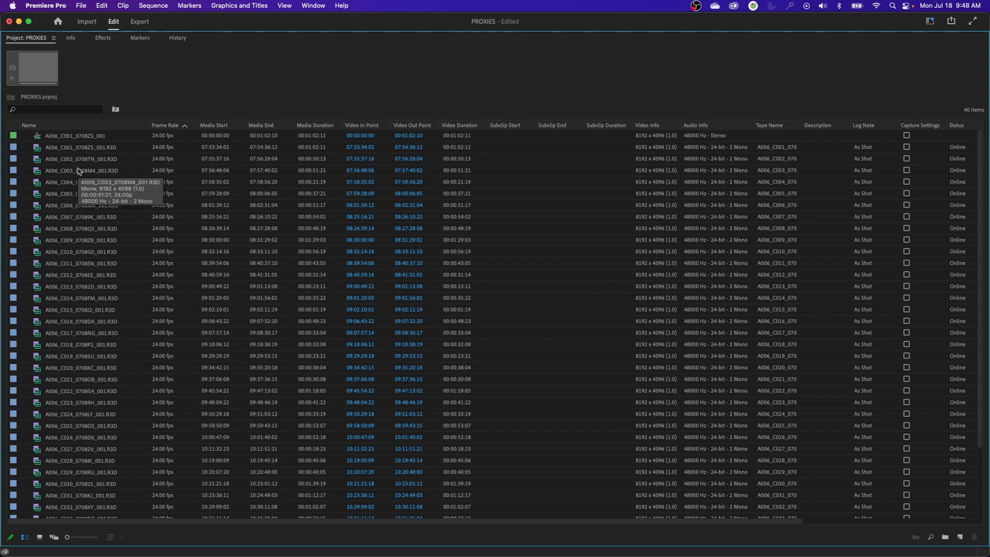
key(super+a)
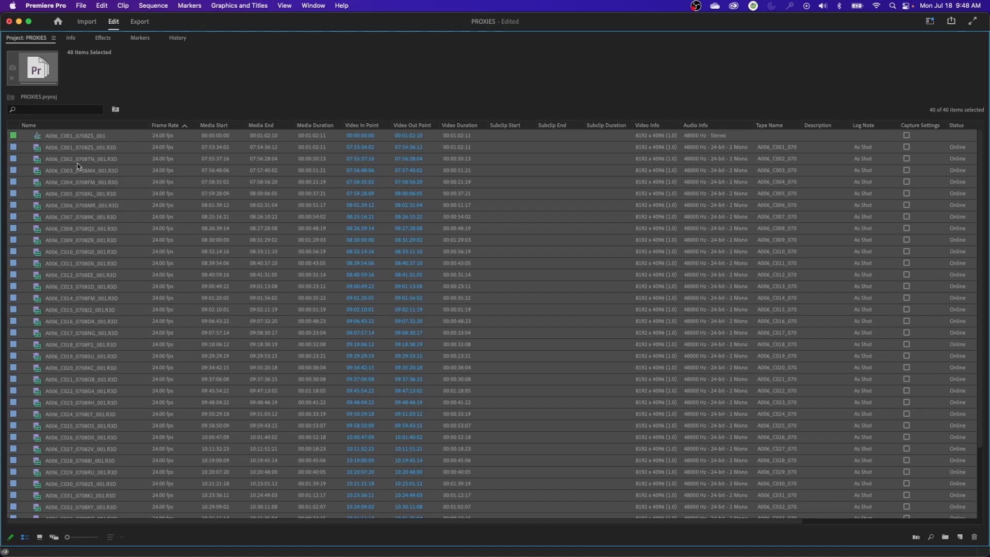
super+click(38, 138)
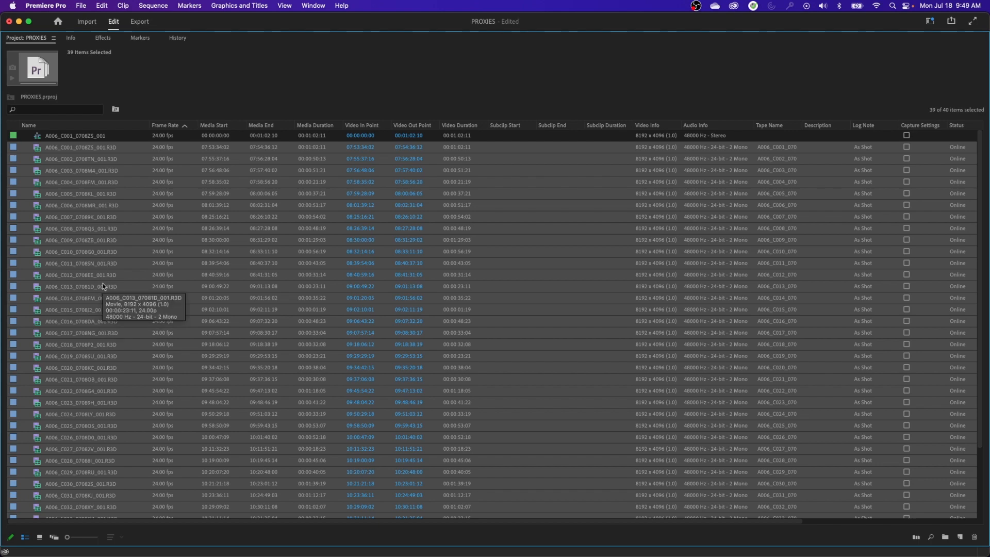
key(grave)
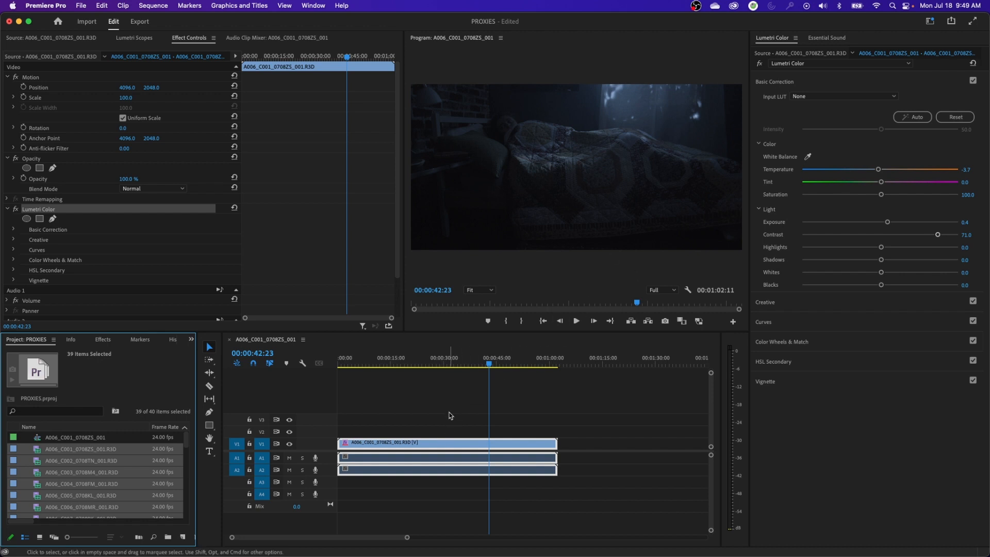
Delete the video and audio clip from the sequence and return the playhead to the start
drag(450, 414, 509, 496)
key(Delete)
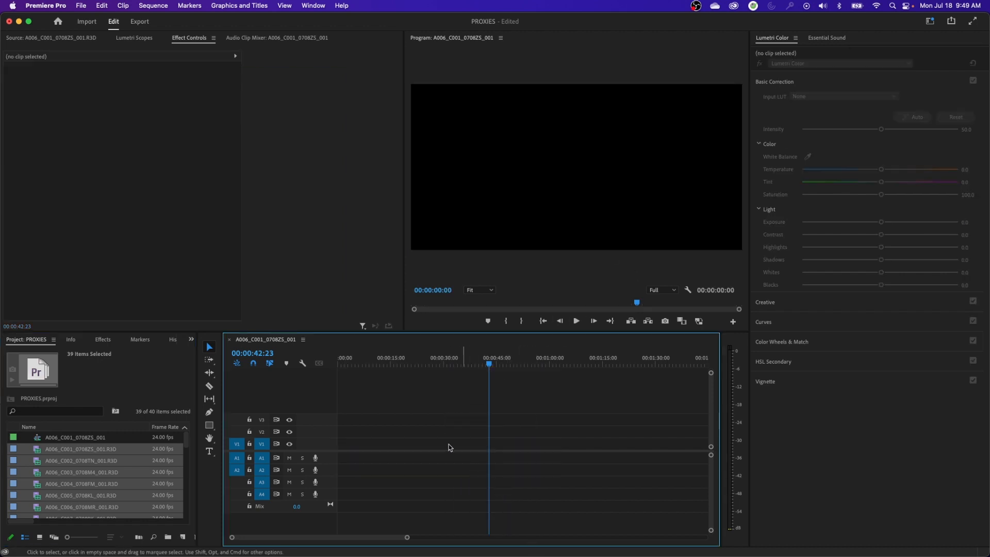
key(Home)
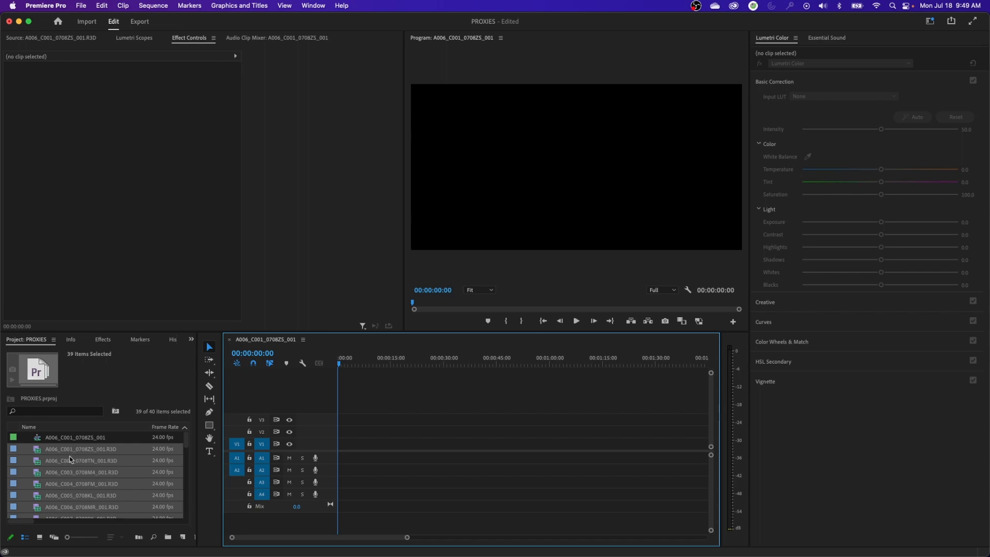
Review the 39 selected R3D clips in the enlarged project list and send them to the Media Encoder queue
key(grave)
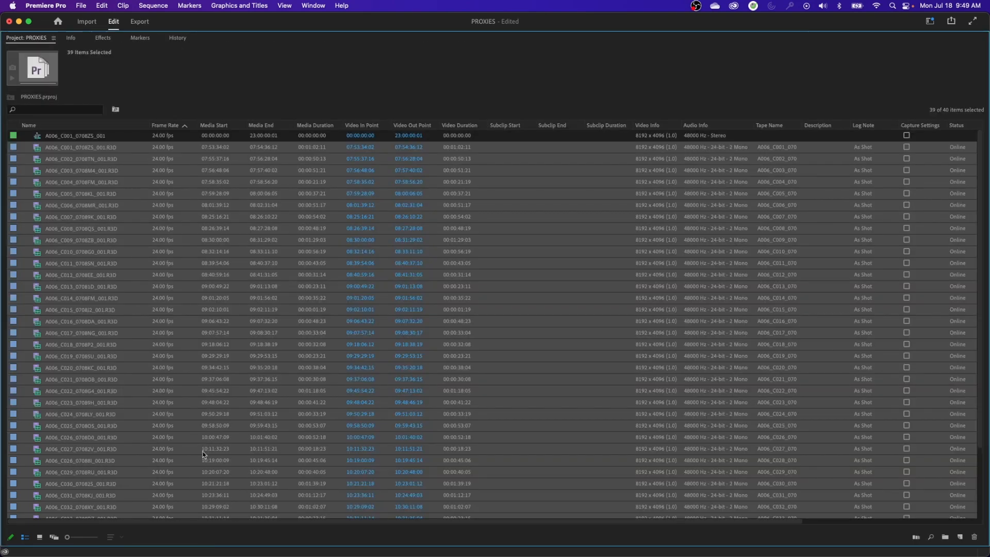
scroll(203, 454, down, 3)
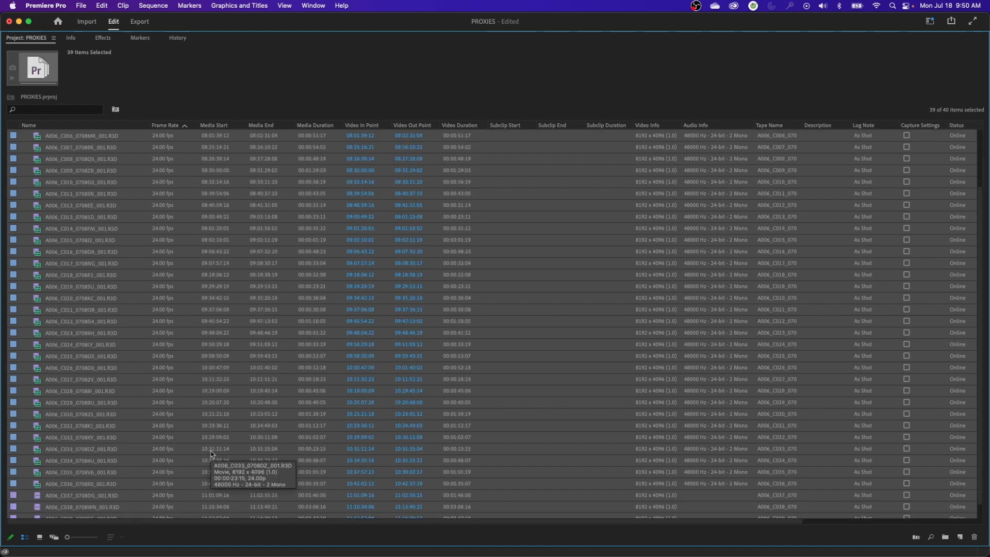
key(super+m)
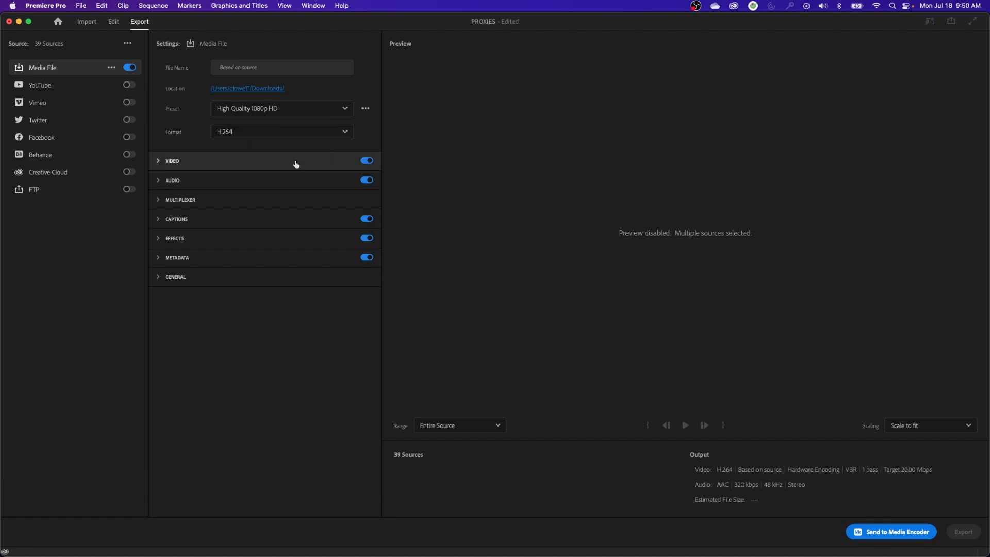
click(867, 532)
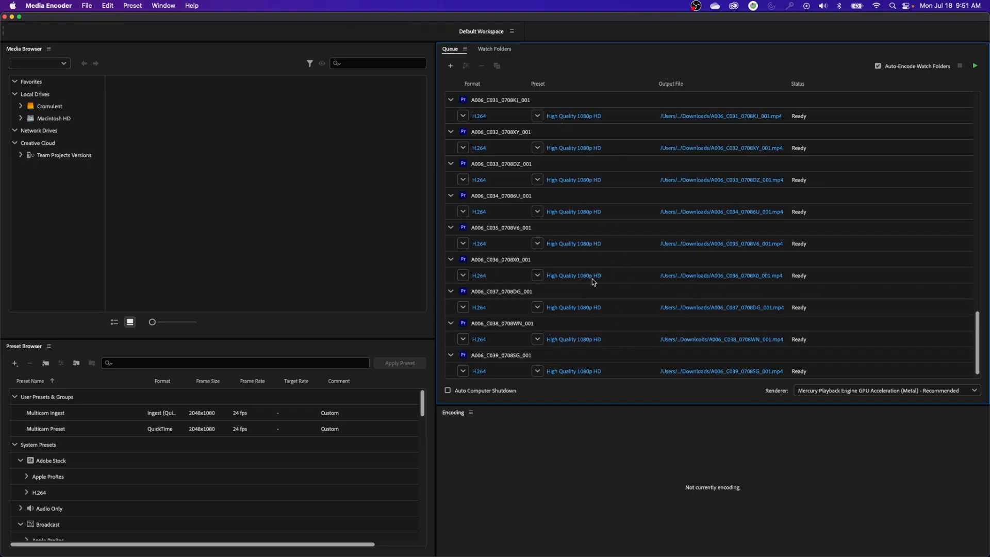
Switch to Premiere Pro, open Calculator to divide 2048 by 1080 for the proxy aspect ratio, and quit Calculator
key(super+Tab)
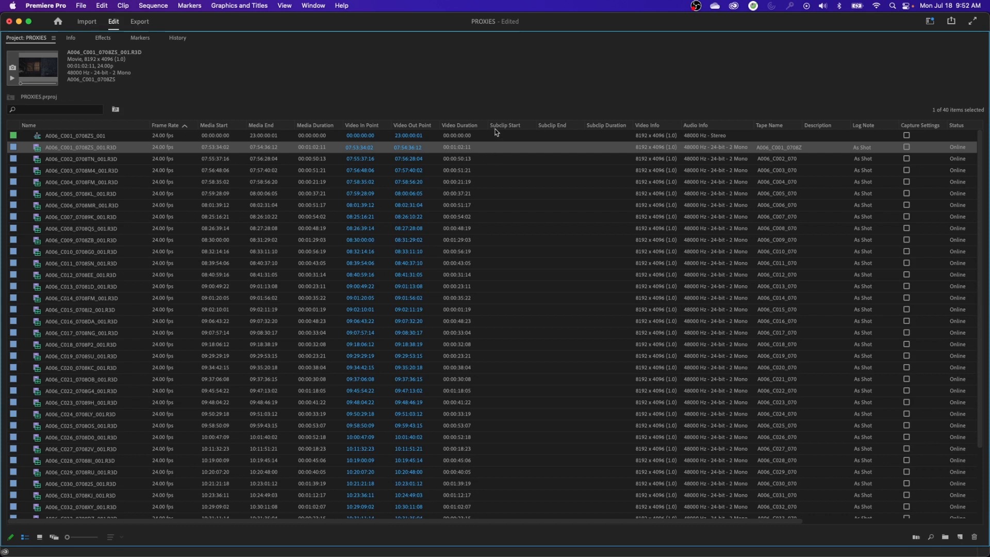
key(super+space)
text(calc)
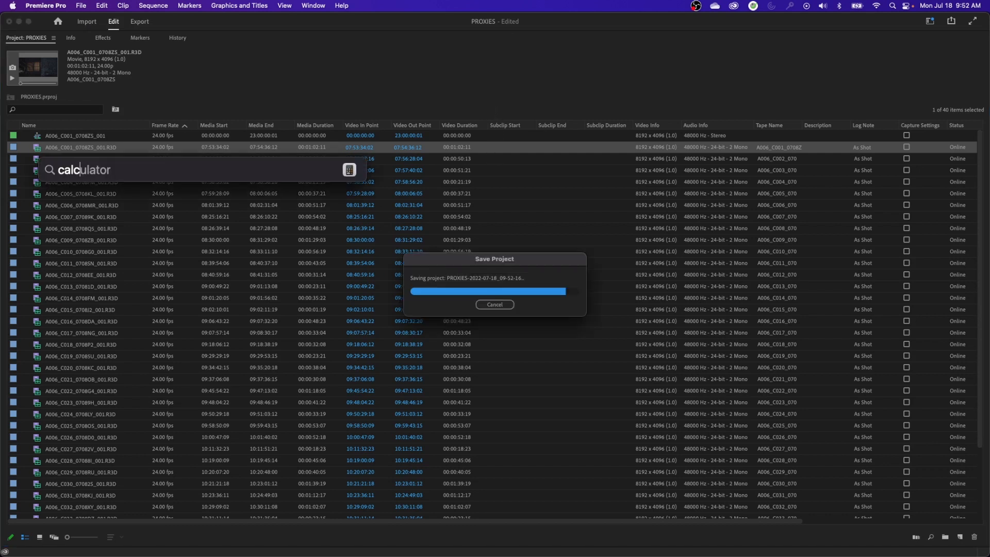
key(Return)
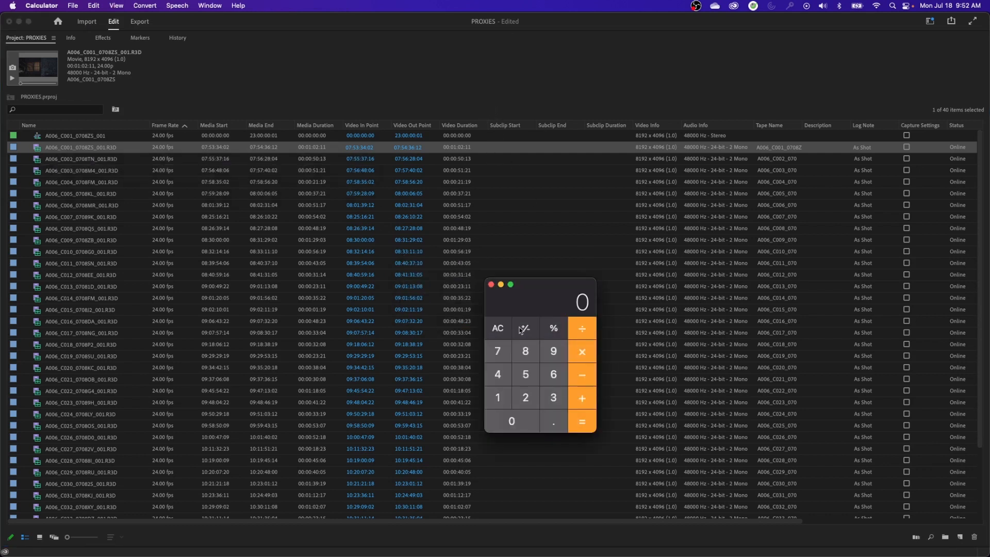
text(2048/1080)
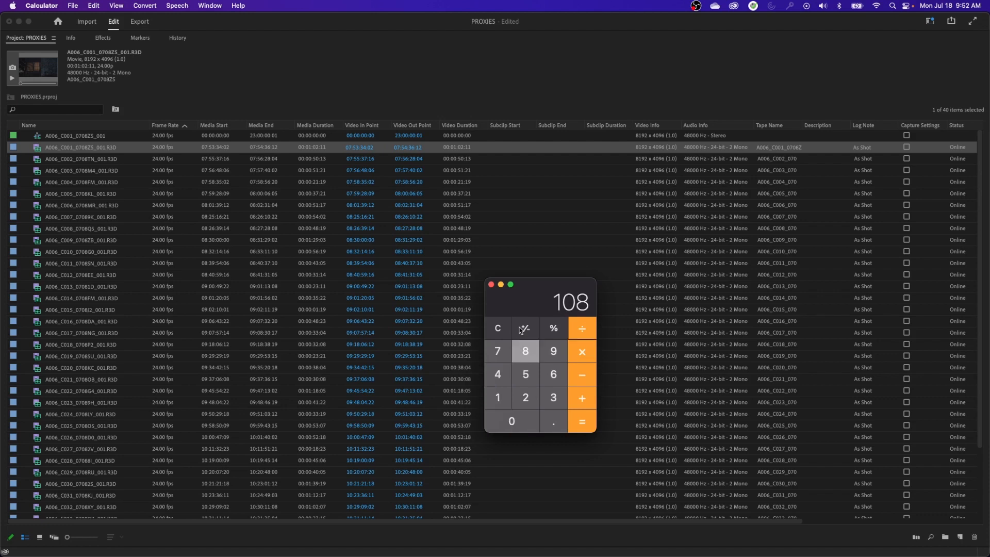
key(Return)
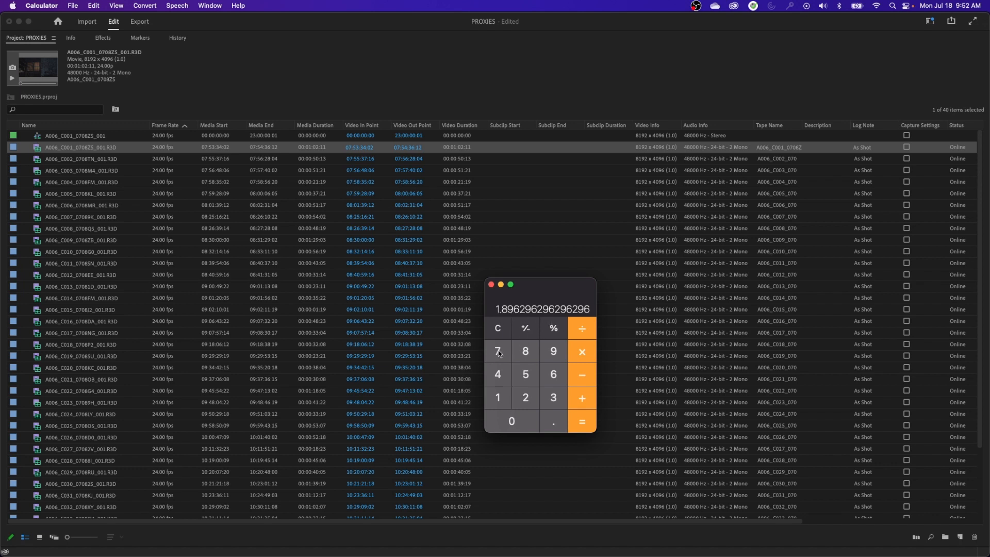
key(super+q)
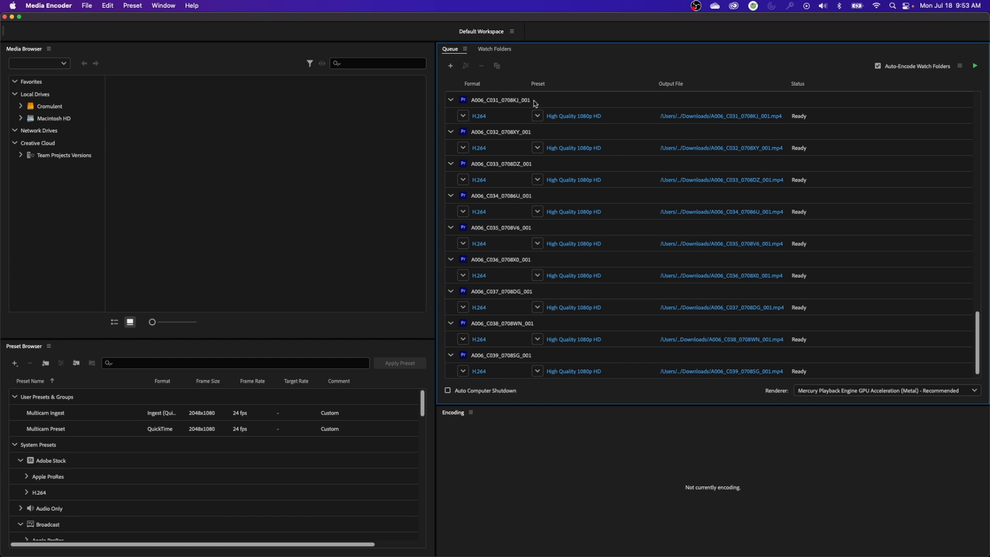
In Media Encoder, select every item in the queue and set their output format to QuickTime
click(534, 104)
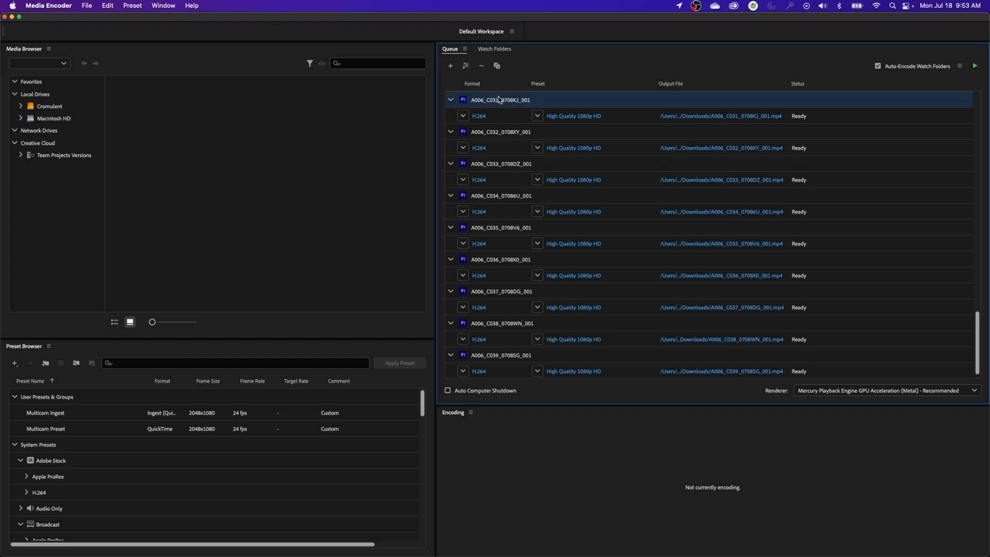
key(super+a)
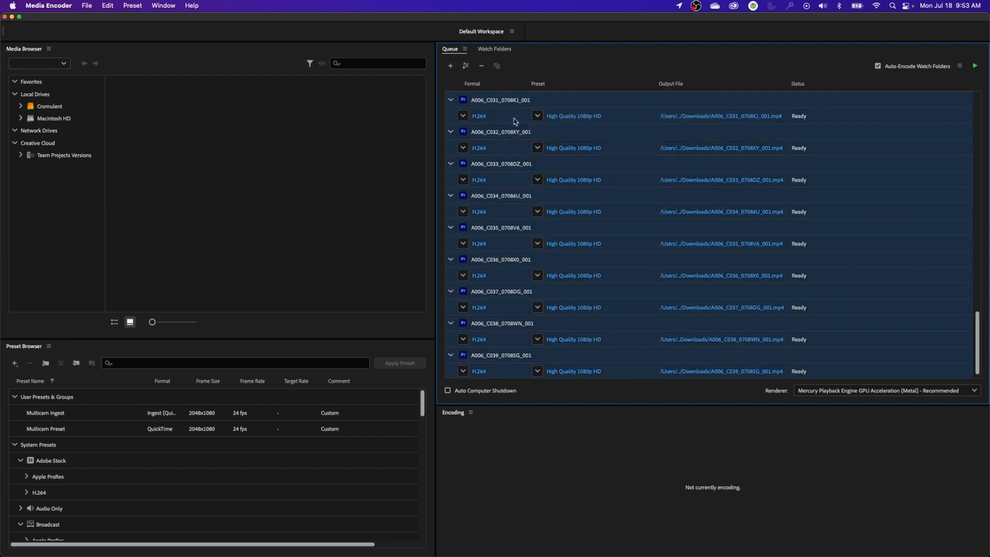
click(462, 116)
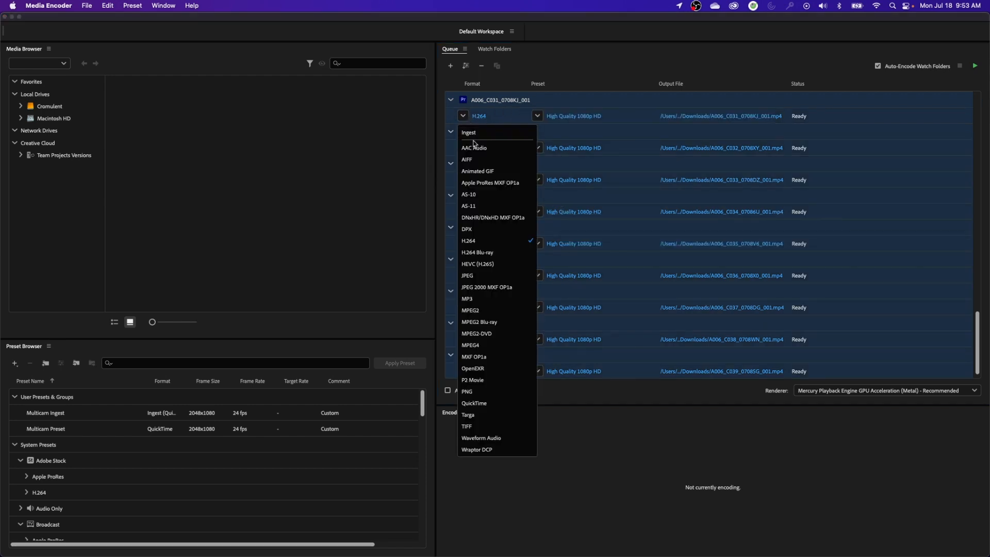
click(478, 404)
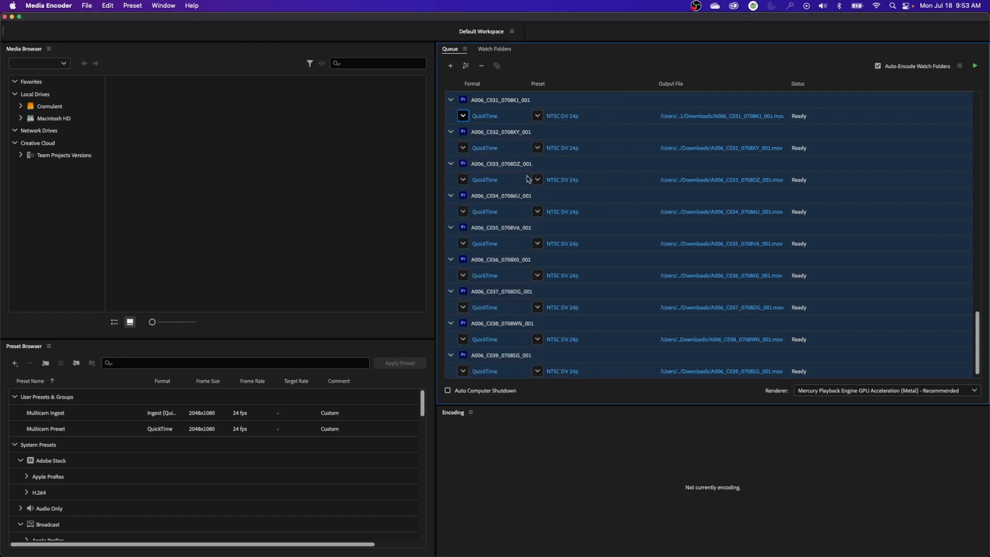
Open the shared export settings for all selected outputs and choose the Apple ProRes 422 Proxy preset
click(562, 117)
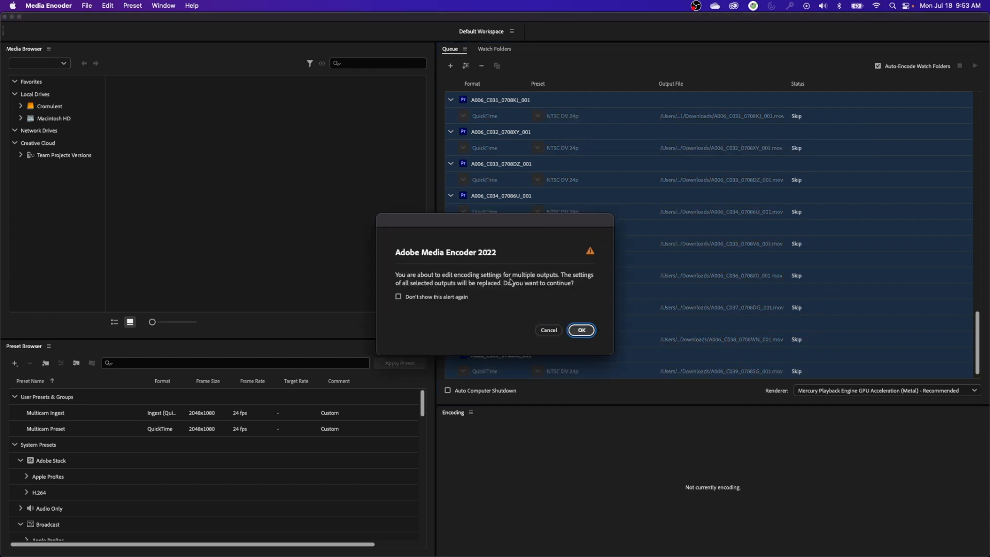
click(581, 330)
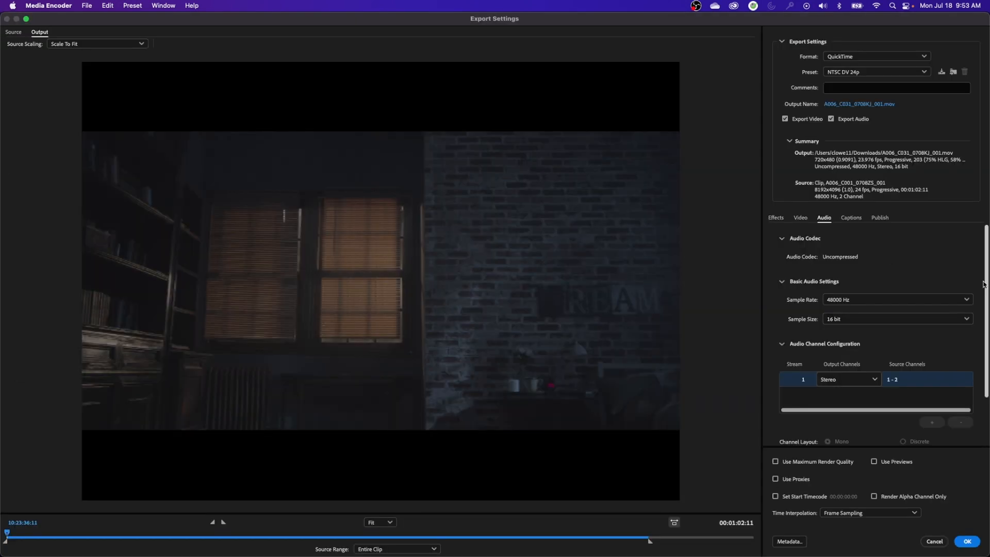
click(847, 74)
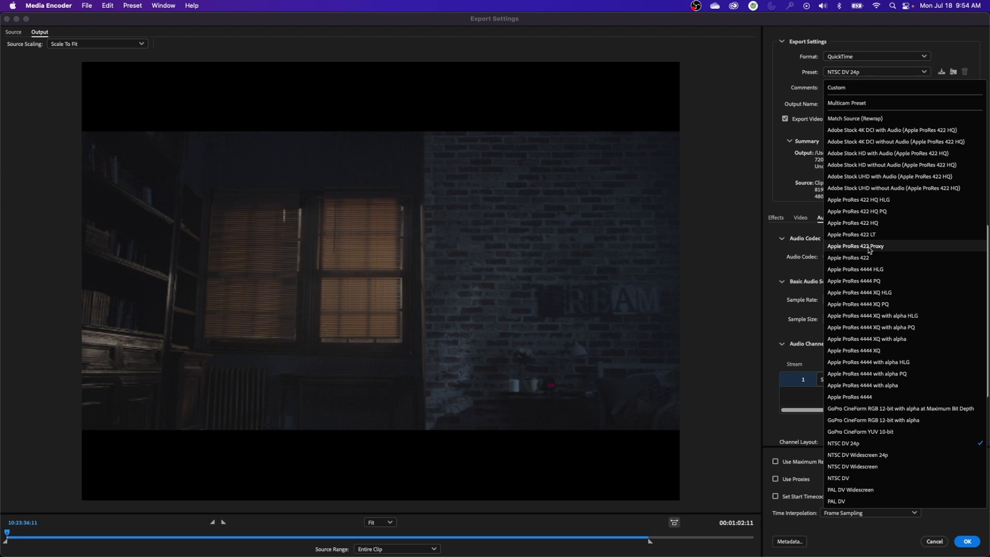
click(870, 246)
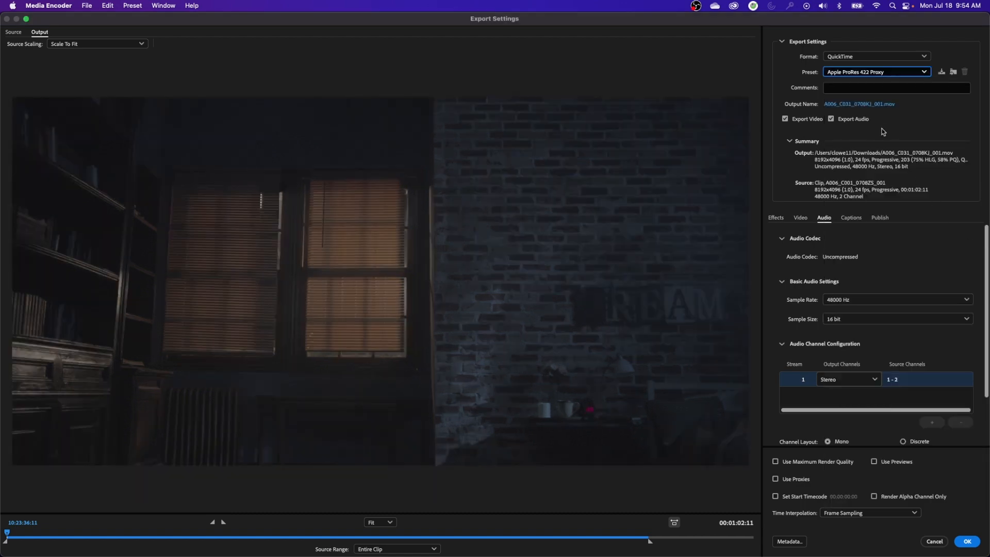
In the video settings, stop the frame size from matching the source and leave width and height unlinked
click(801, 218)
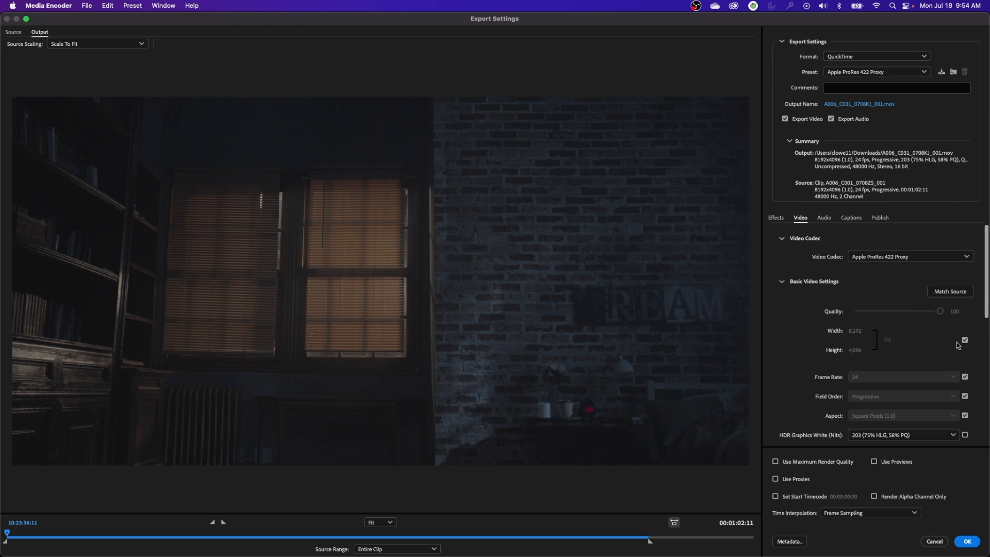
scroll(965, 308, down, 2)
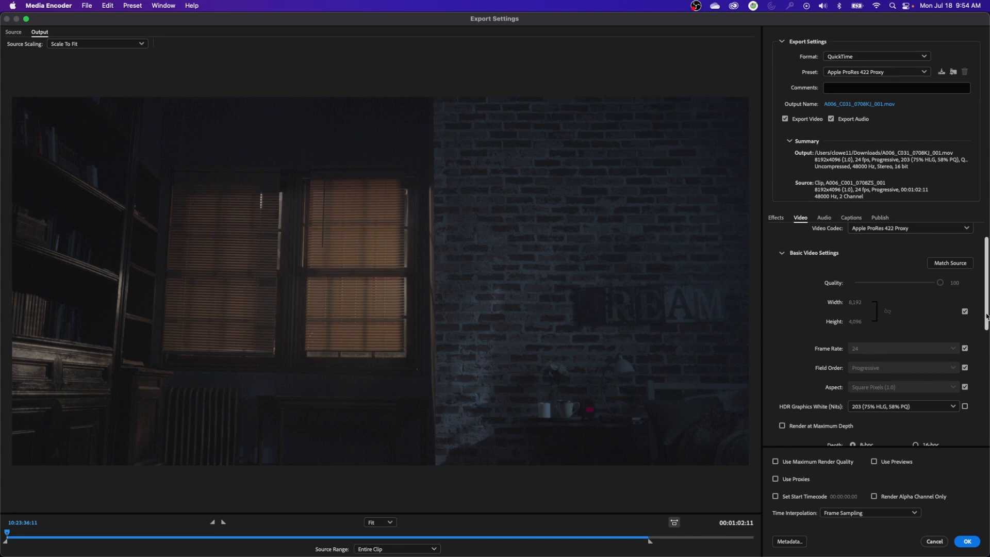
scroll(986, 324, up, 2)
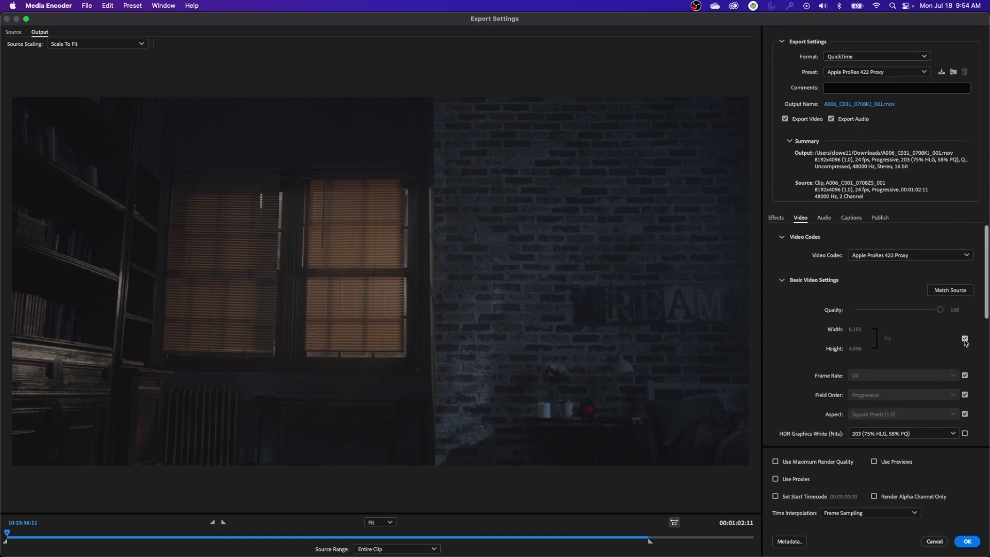
click(965, 338)
click(858, 334)
click(939, 375)
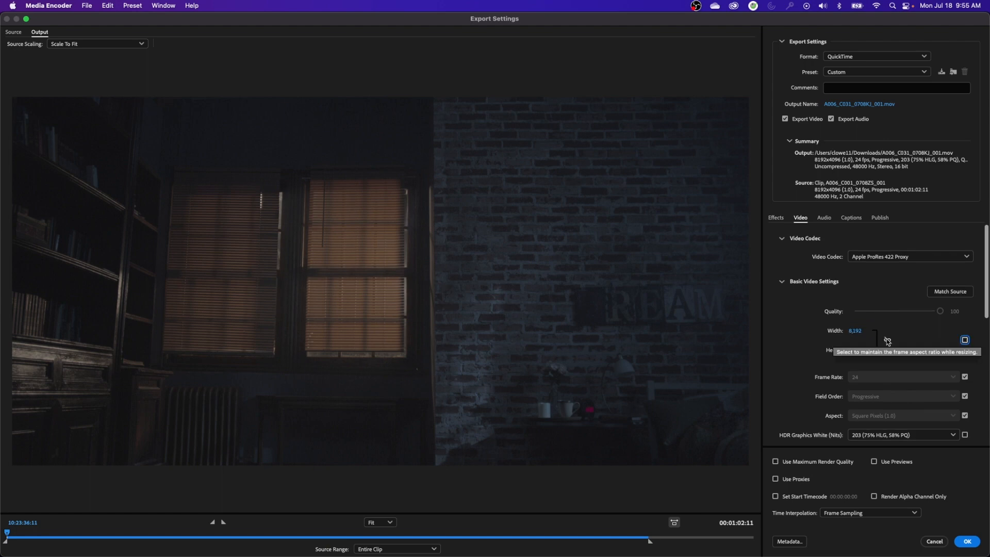
click(887, 340)
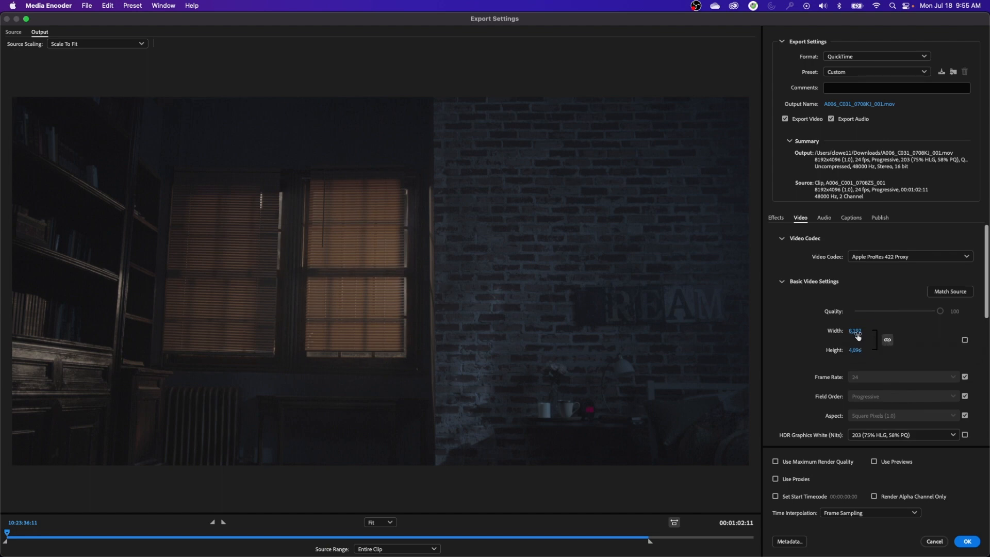
click(887, 341)
Set the output frame size to 2048 x 1080 and the source scaling to Scale To Fill
click(852, 332)
text(2,0)
text(48)
key(Return)
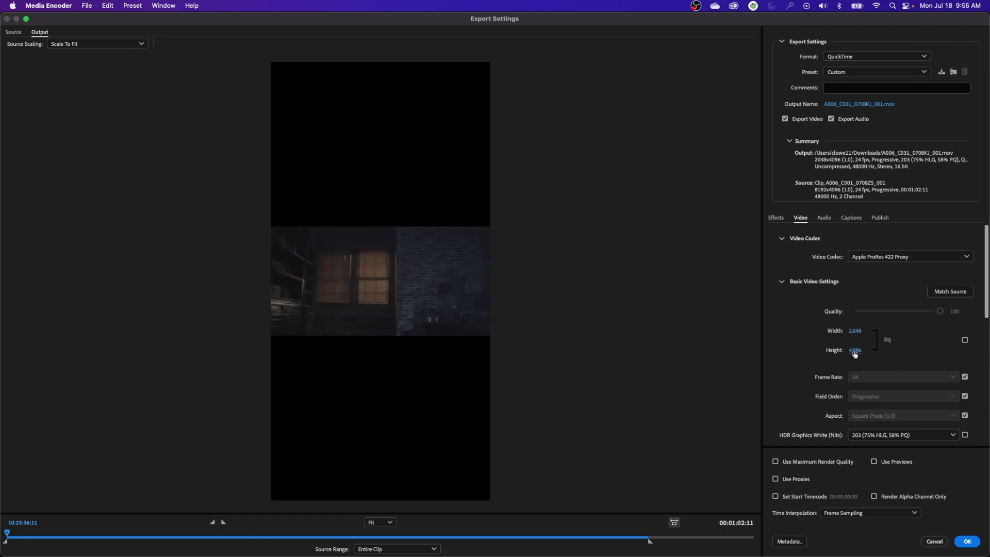
click(855, 351)
text(1080)
key(Return)
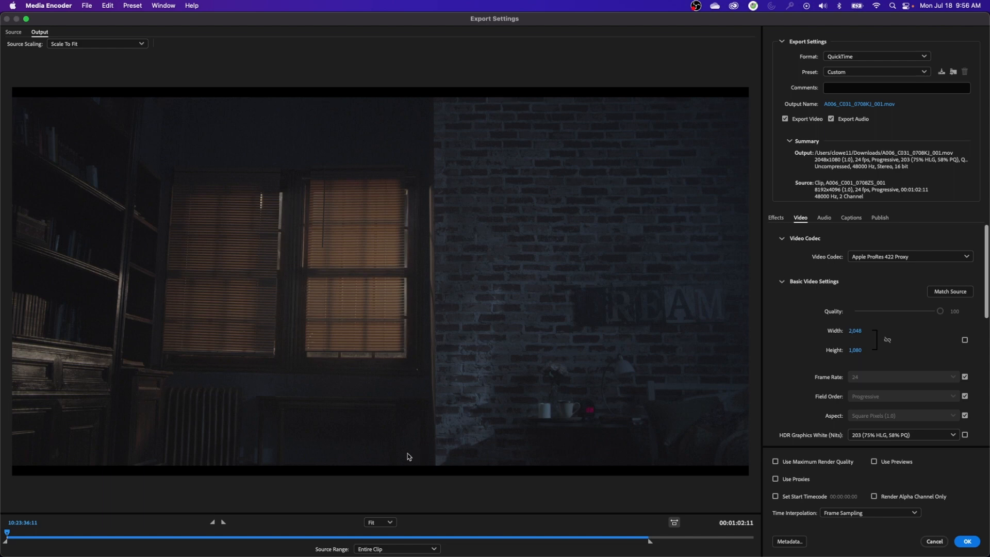
click(90, 44)
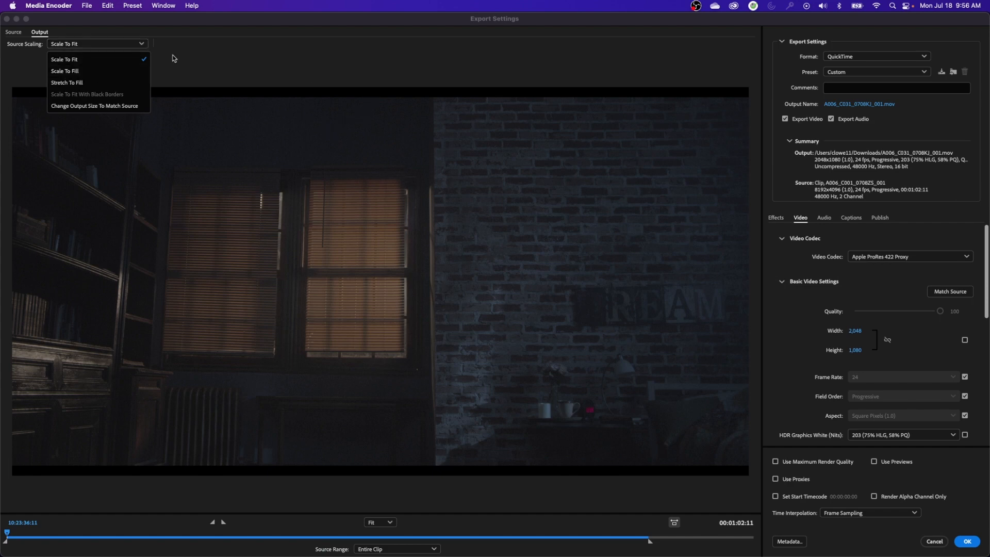
click(78, 72)
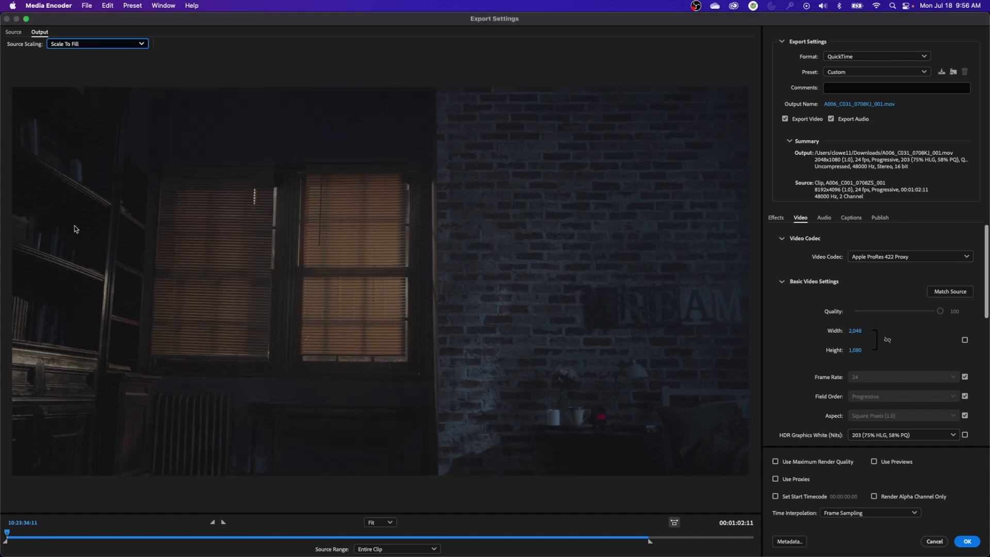
Check the A006_C002 clip's audio layout in Premiere Pro, set the export audio to two mono streams, and apply the export settings
click(824, 218)
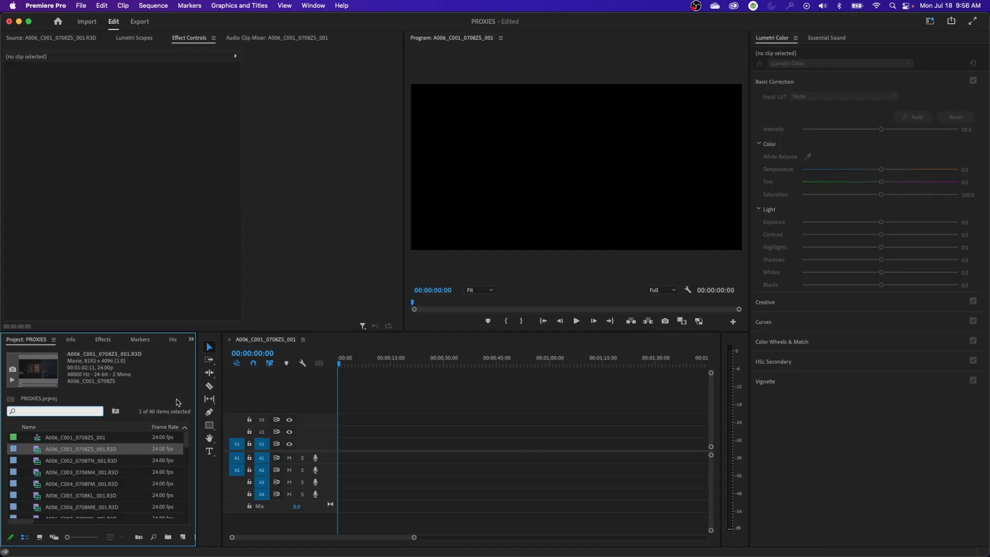
click(29, 460)
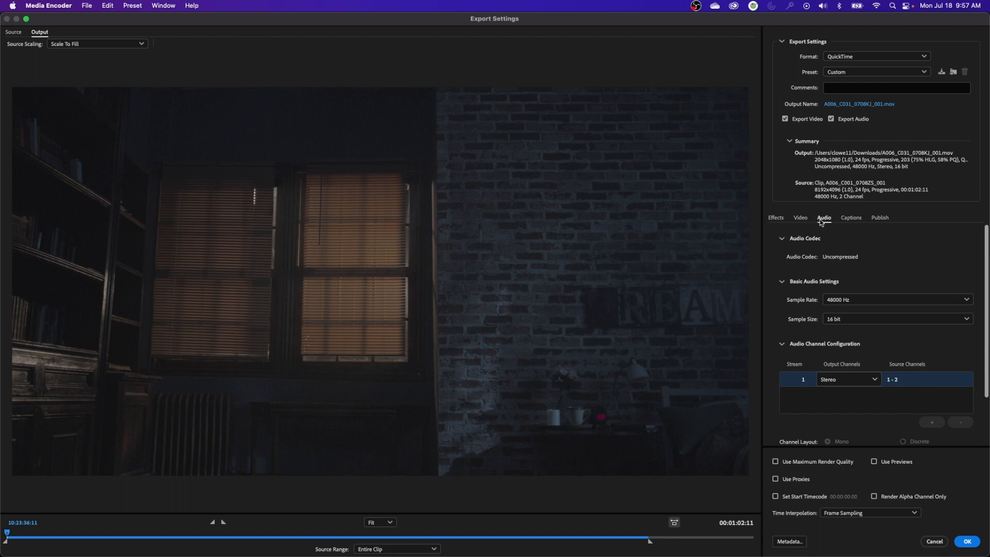
click(843, 379)
click(843, 398)
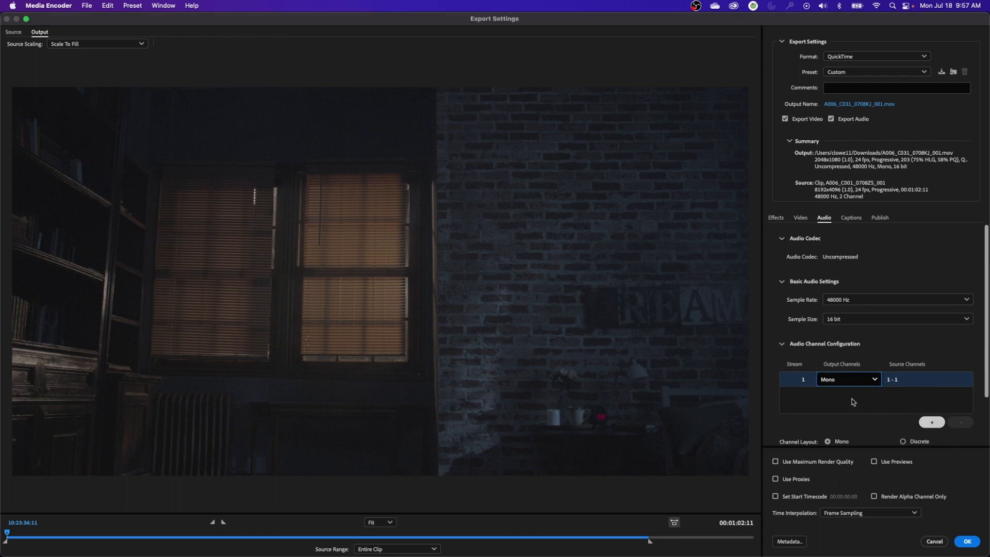
click(932, 423)
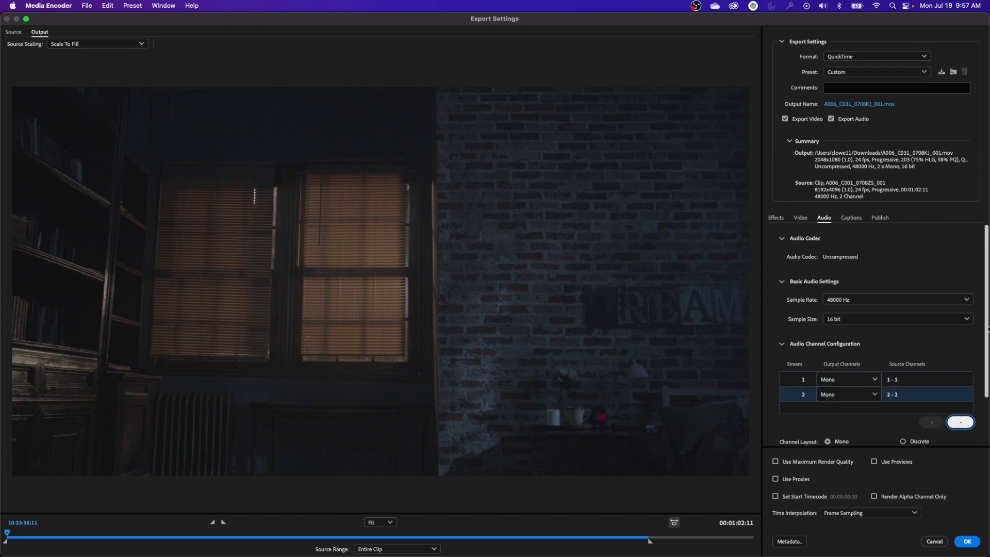
click(968, 541)
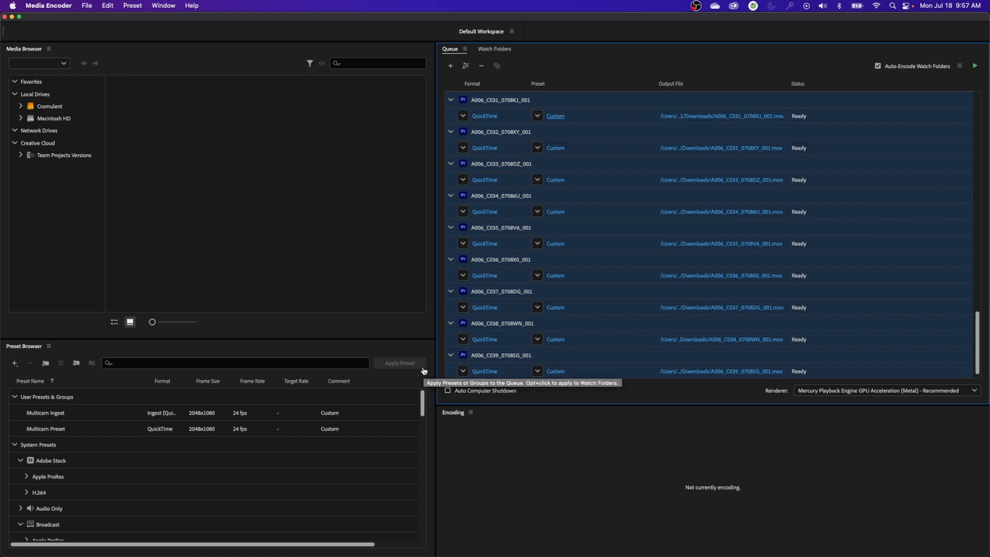
Switch to Premiere Pro, select the clip A006_C003_0708M4_001.R3D, and enlarge the project list to full size
key(super+Tab)
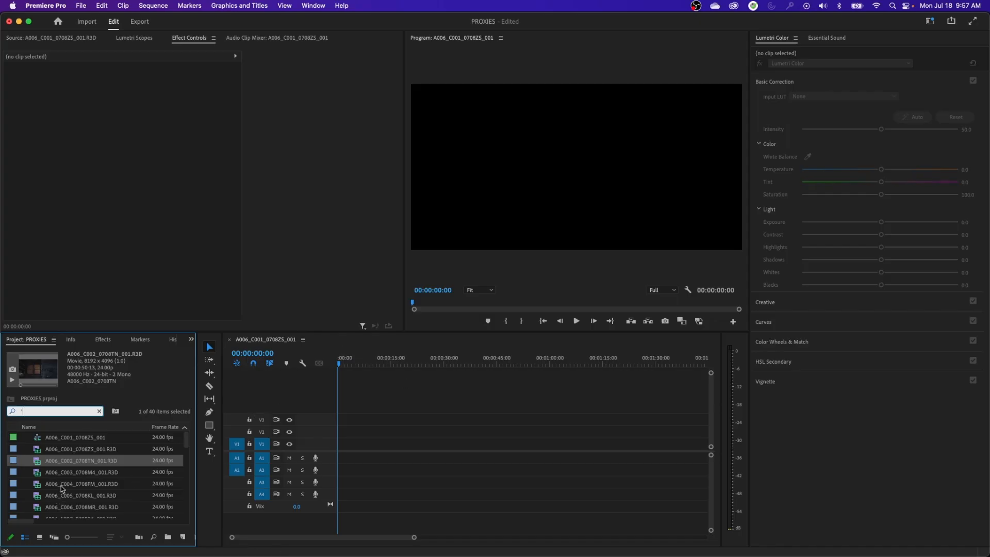
text(`)
key(BackSpace)
click(135, 469)
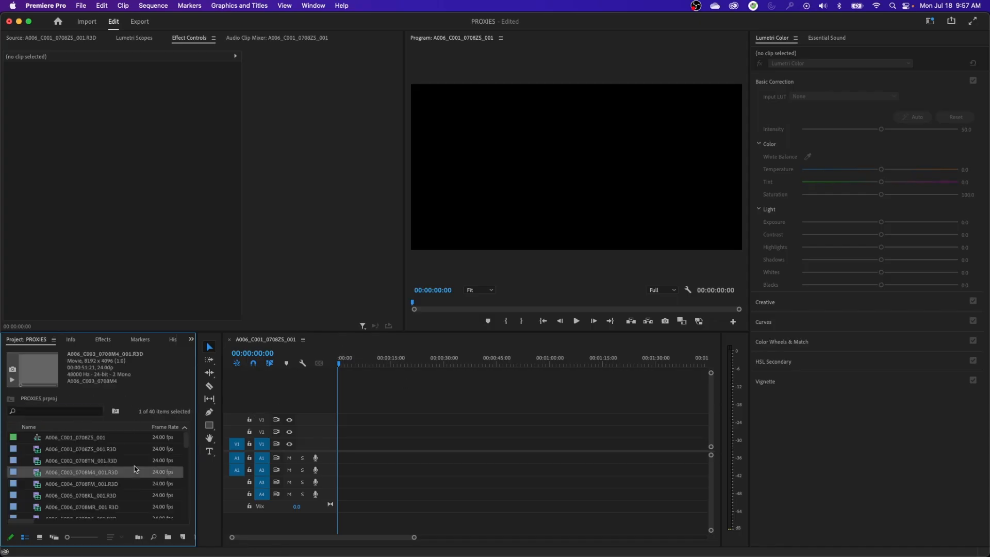
key(grave)
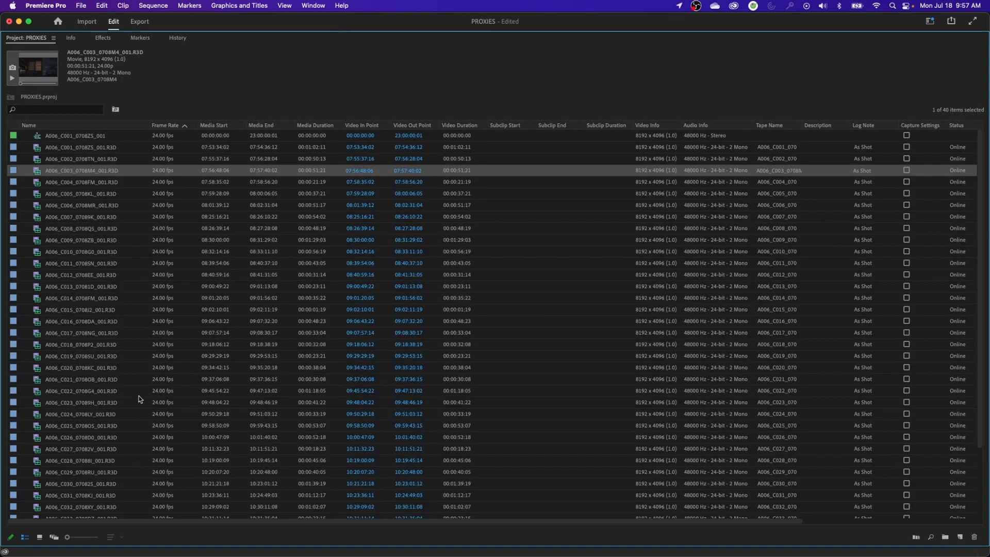
Compare the audio info of the last clips in the project list, from A006_C036 through A006_C039
scroll(136, 397, down, 3)
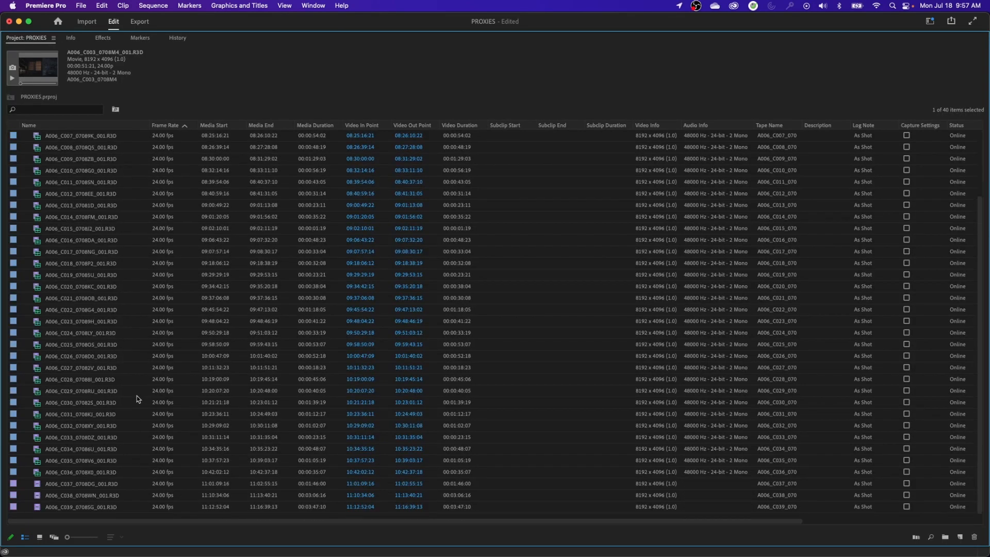
click(82, 471)
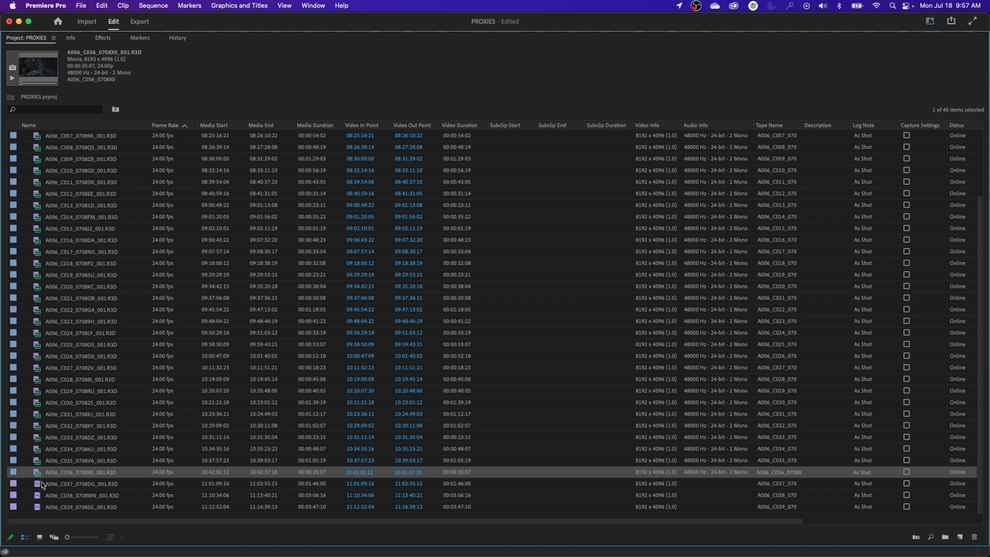
click(44, 484)
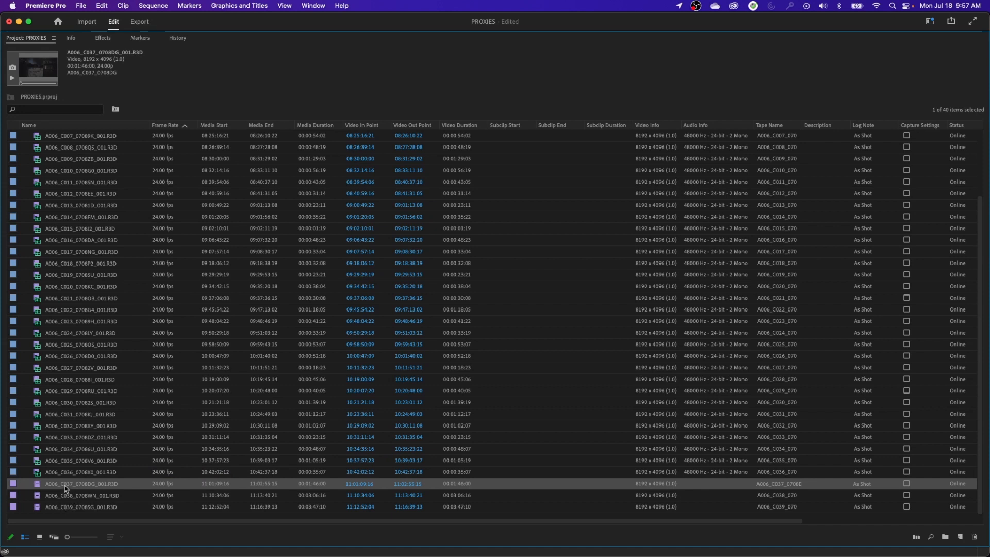
click(67, 508)
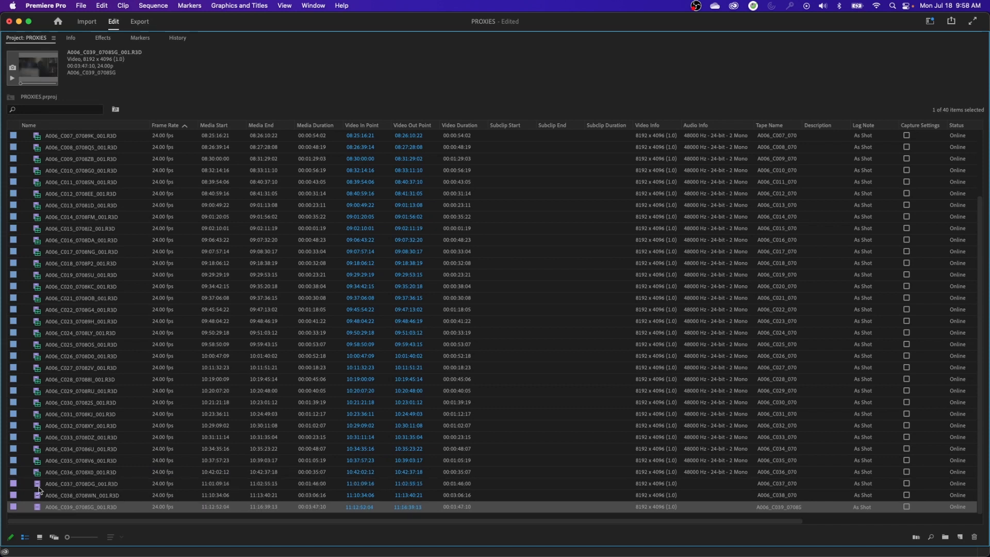
click(55, 488)
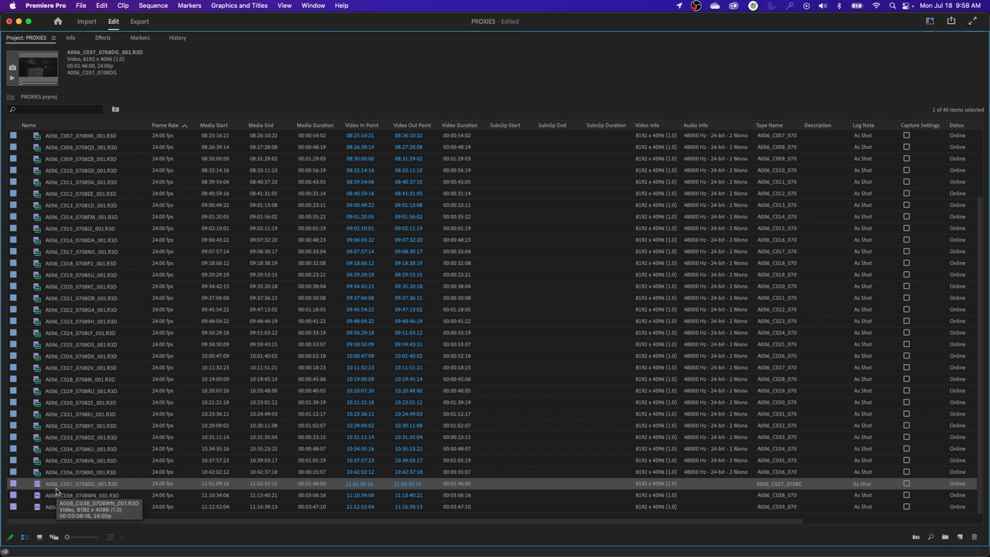
In Media Encoder, turn off audio export for the A006_C037 to A006_C039 outputs, and select all outputs in the queue
key(super+Tab)
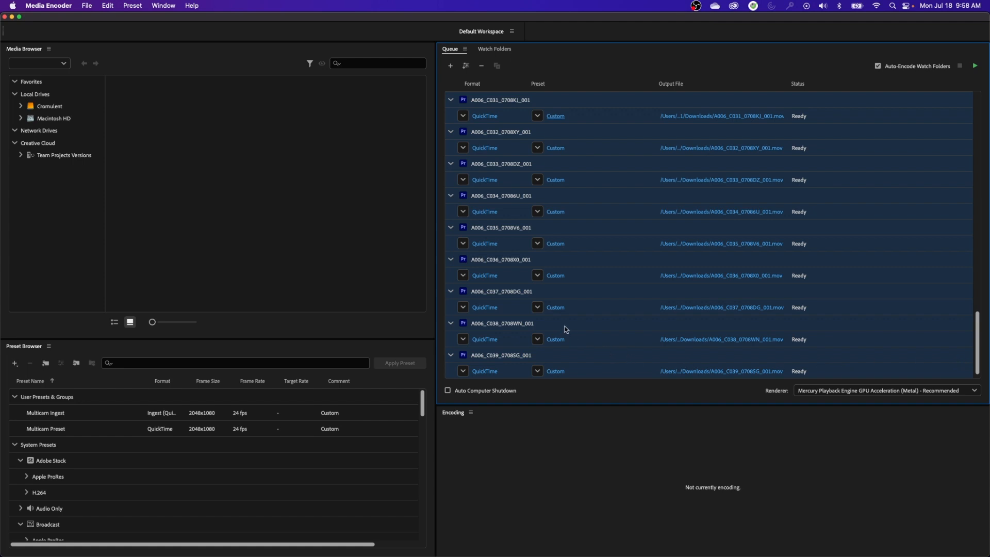
click(531, 294)
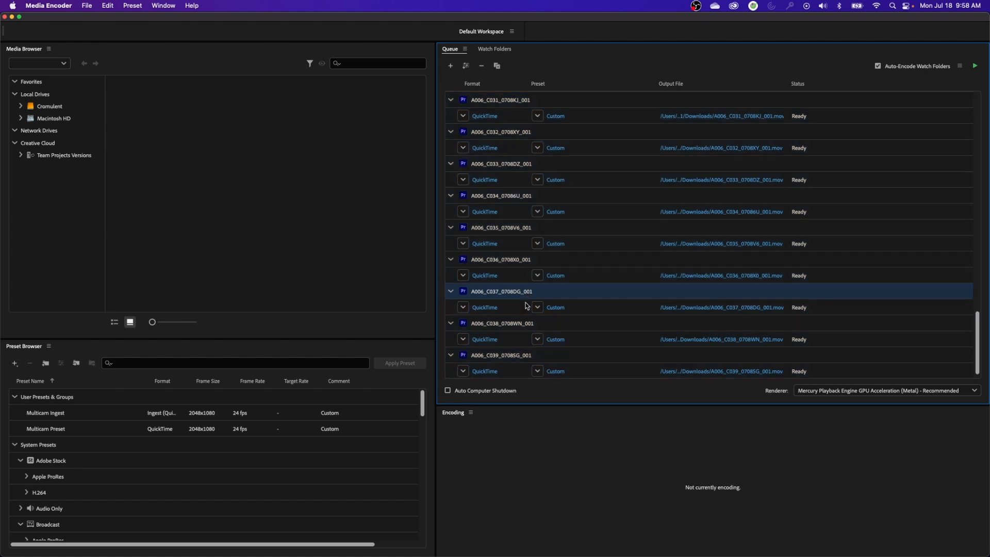
drag(562, 336, 574, 387)
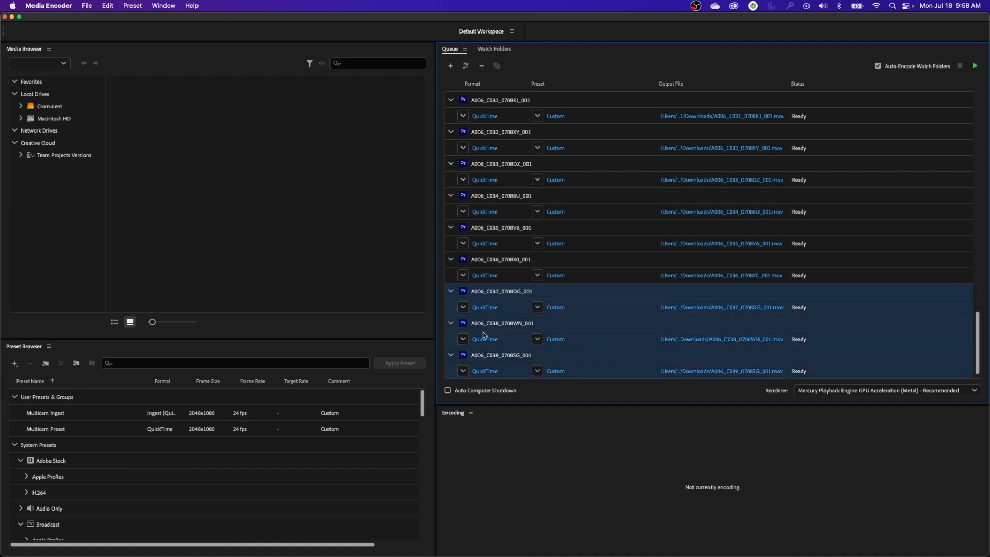
click(558, 310)
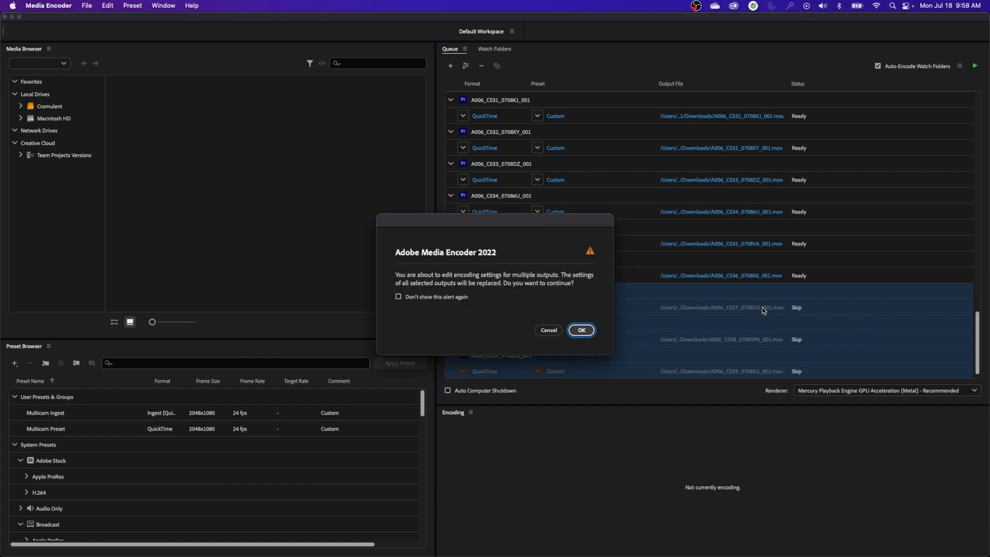
click(581, 330)
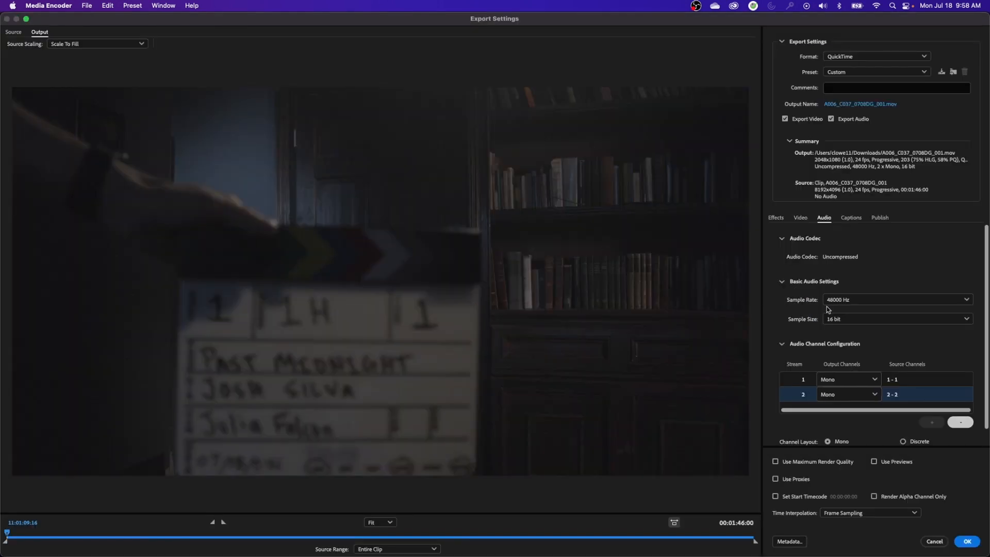
click(831, 119)
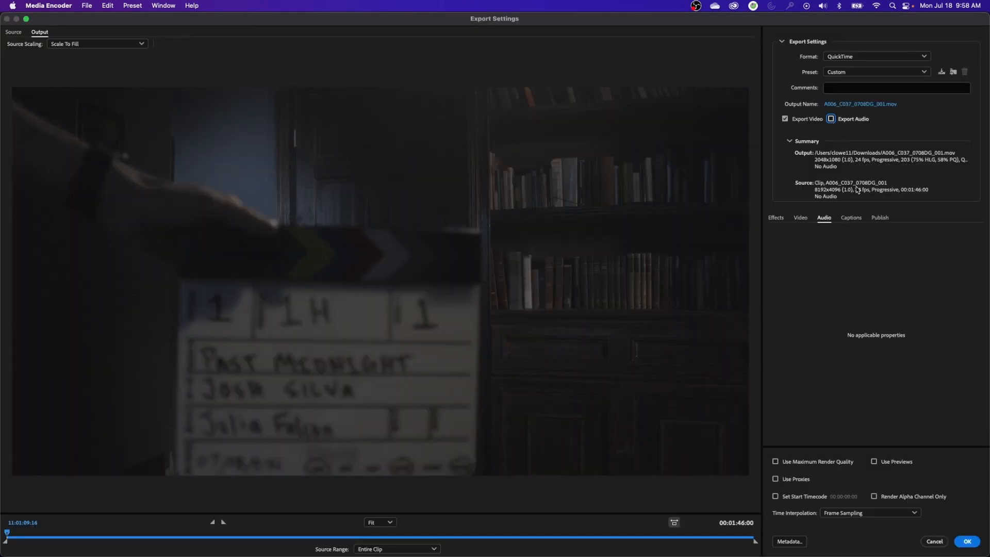
click(968, 541)
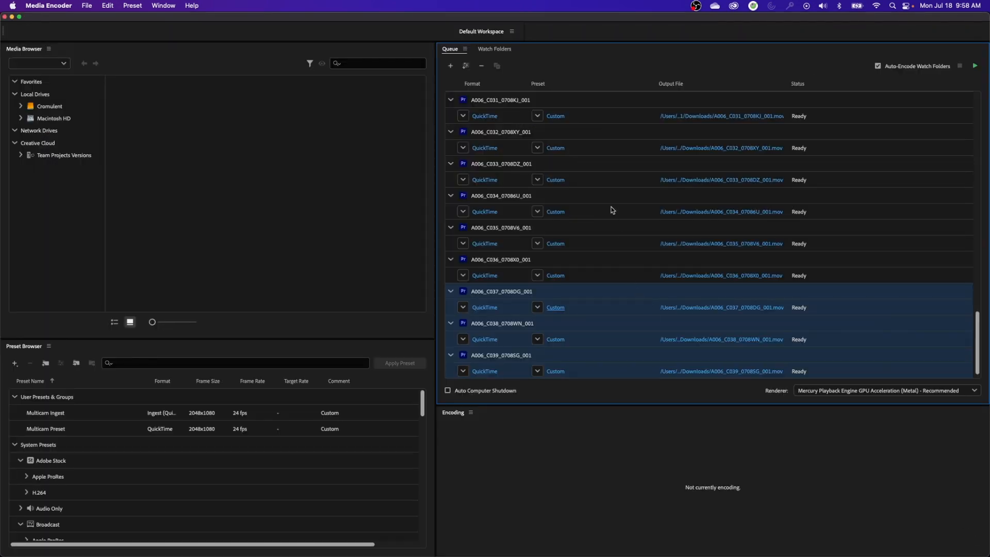
click(612, 204)
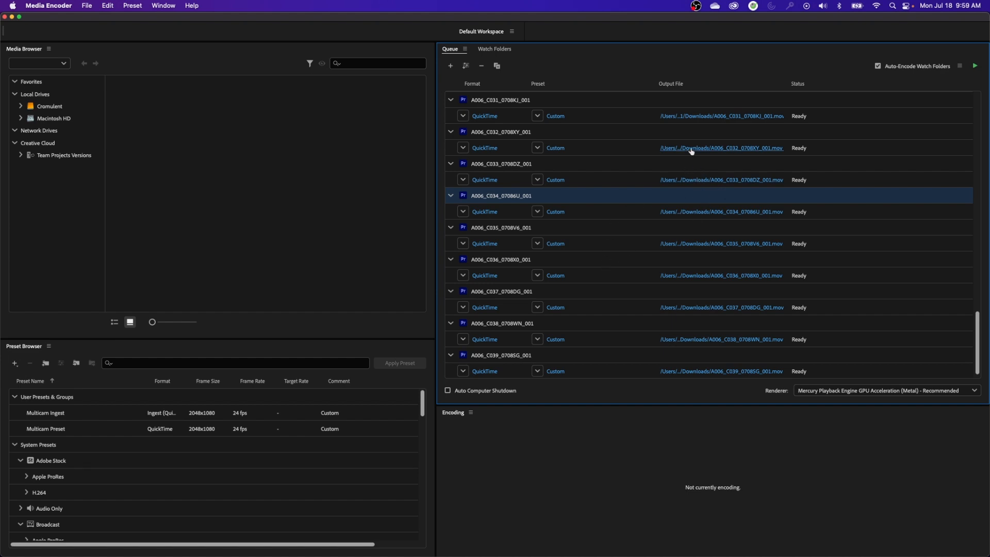
key(super+a)
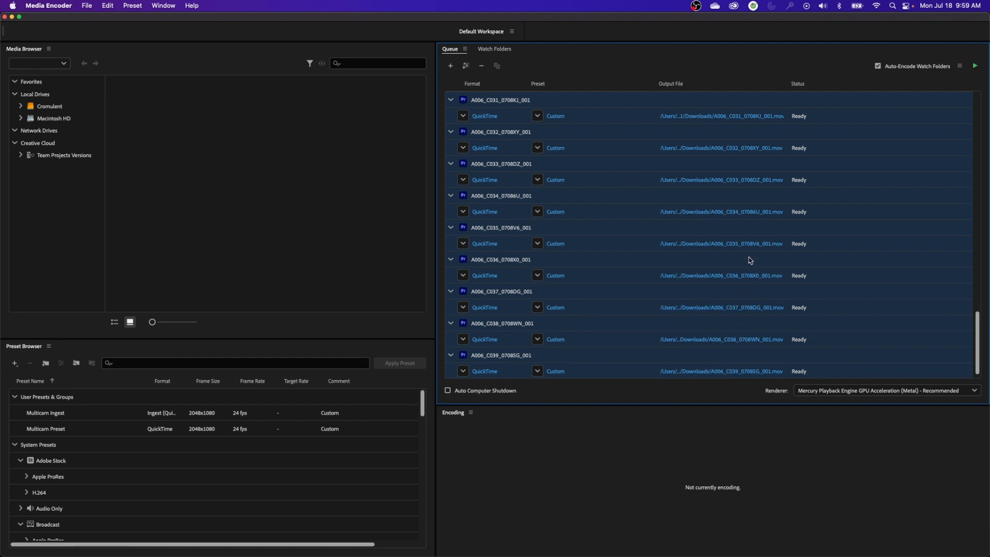
Set the output location of all queued clips to the PAST MIDNIGHT PROXIES folder
click(745, 299)
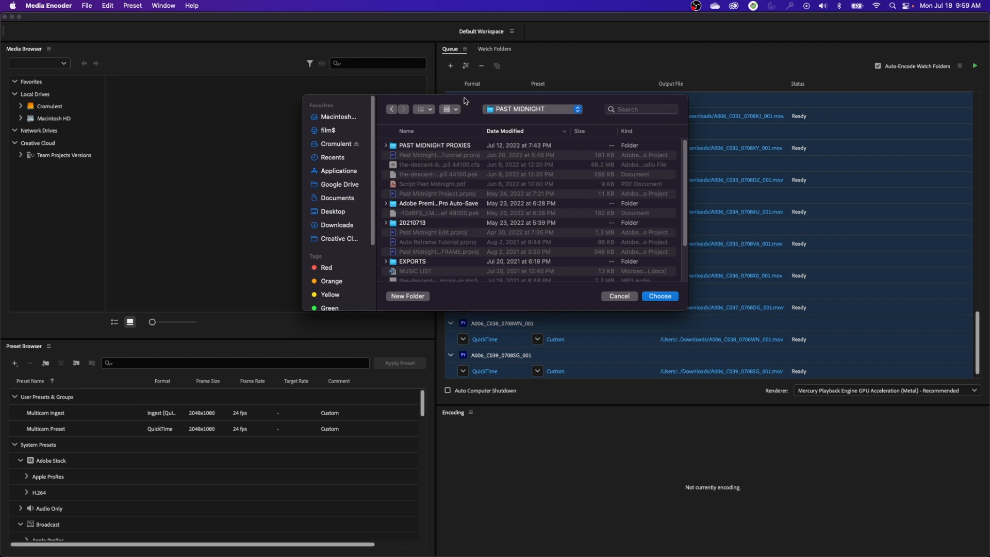
drag(470, 99, 415, 181)
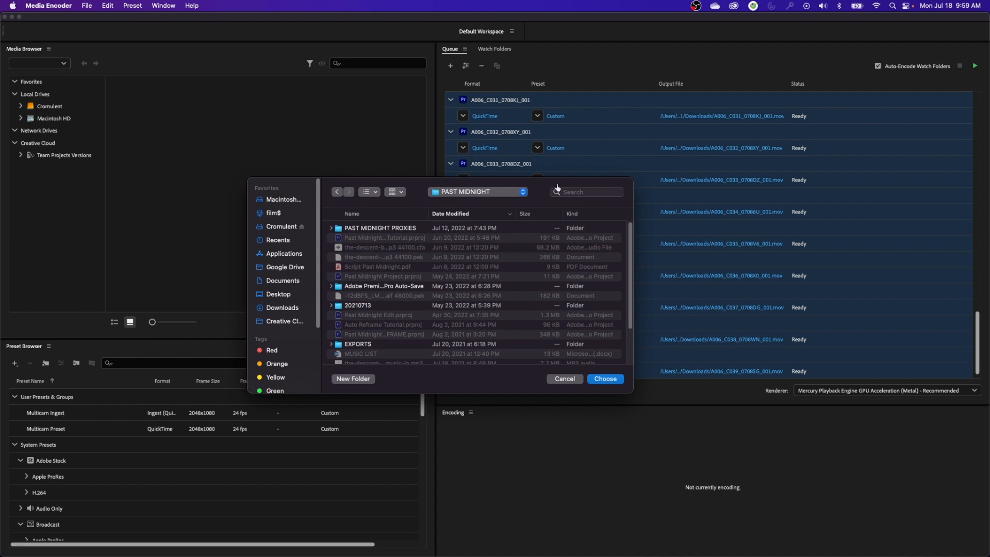
drag(541, 192, 533, 292)
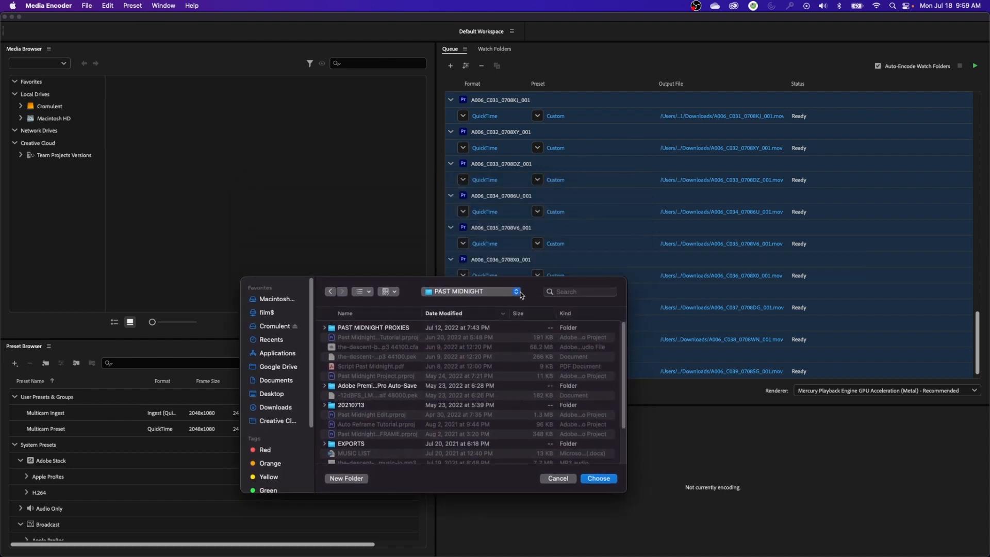
drag(529, 286, 551, 160)
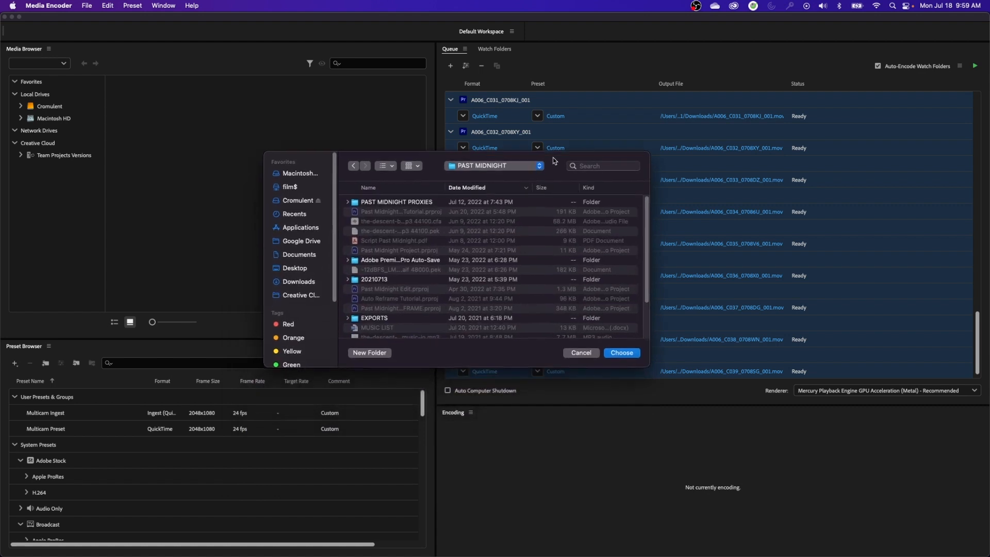
click(354, 204)
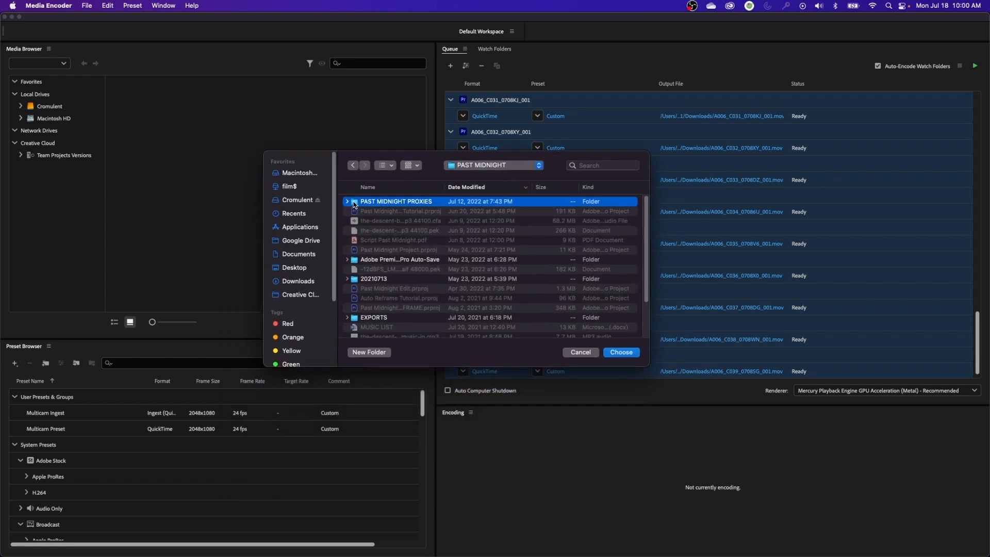
double_click(354, 205)
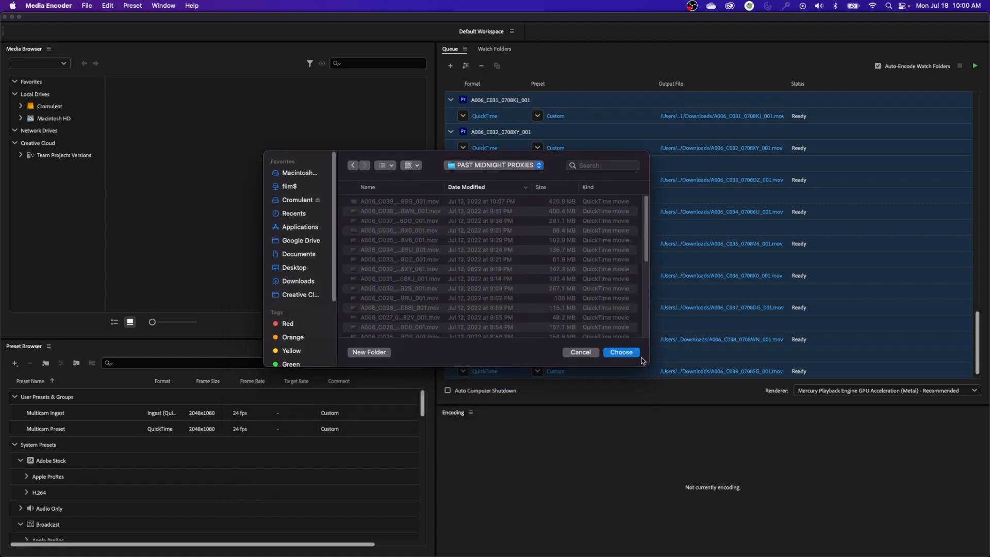
drag(643, 365, 682, 473)
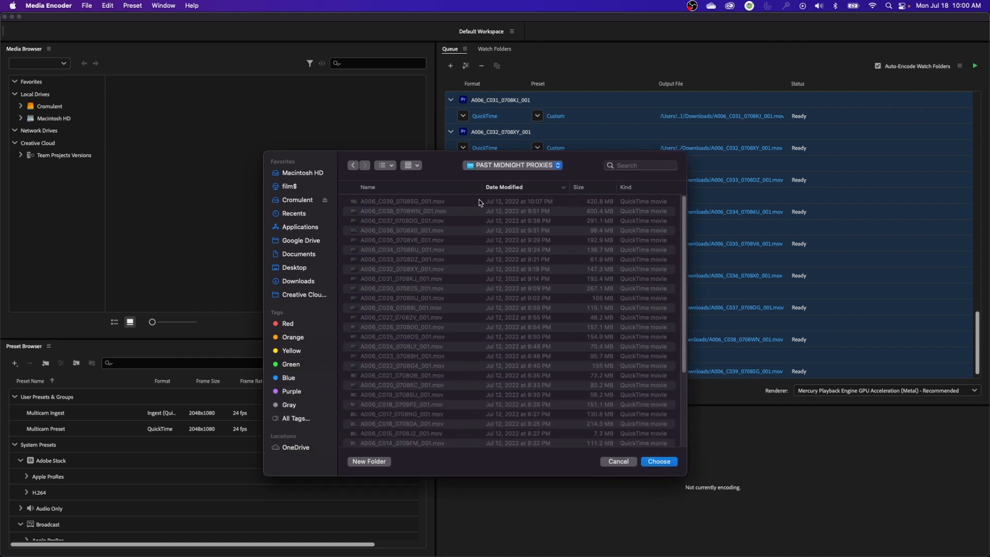
click(645, 461)
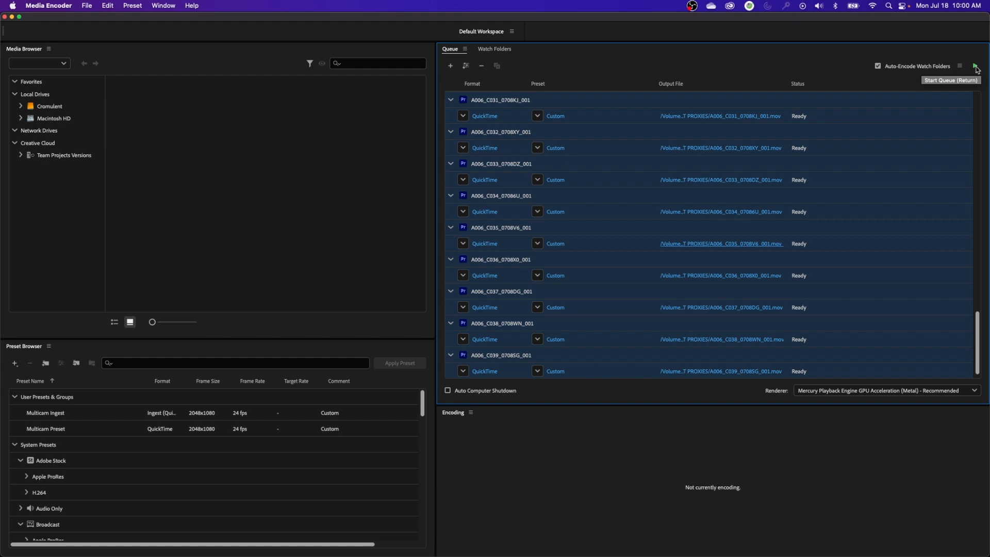
Create a folder named NEW PROXIES inside PAST MIDNIGHT, make it the output location for all queued clips, and start the queue
click(731, 181)
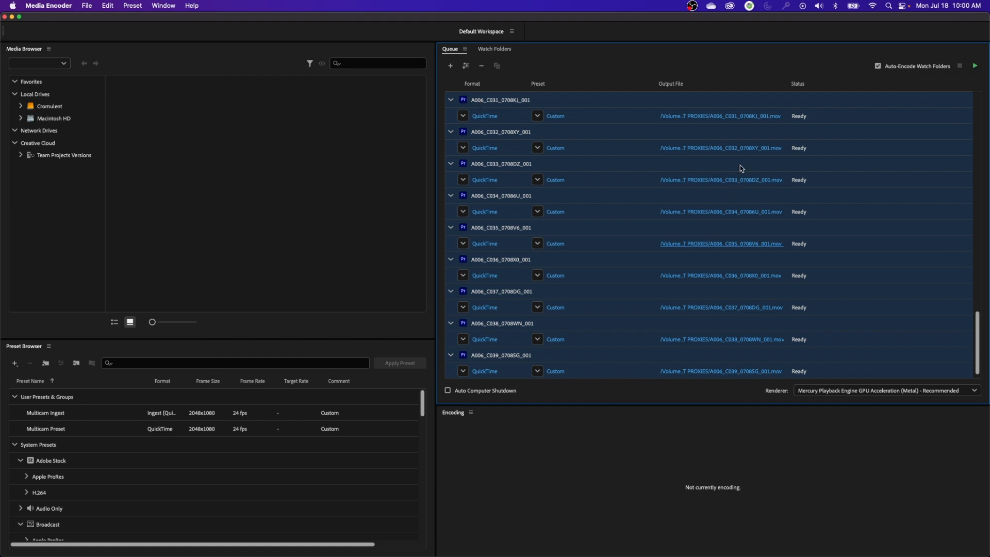
click(521, 83)
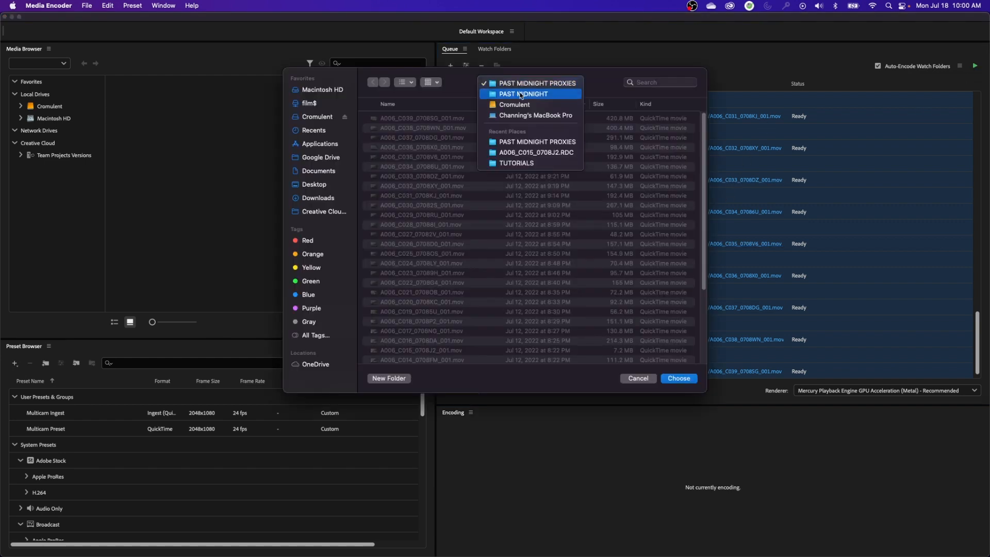
click(521, 94)
click(389, 378)
text(NEW)
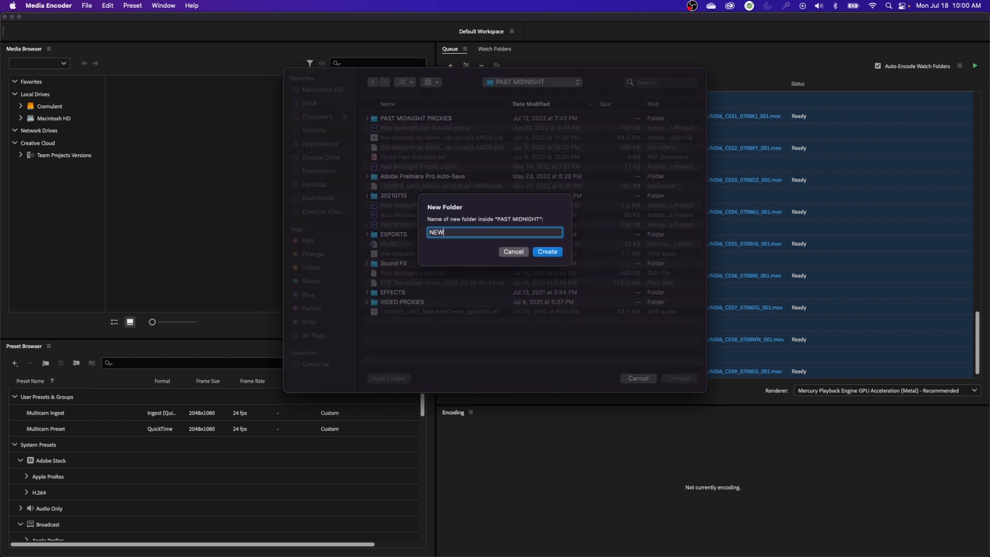
text( PROXIES)
click(547, 252)
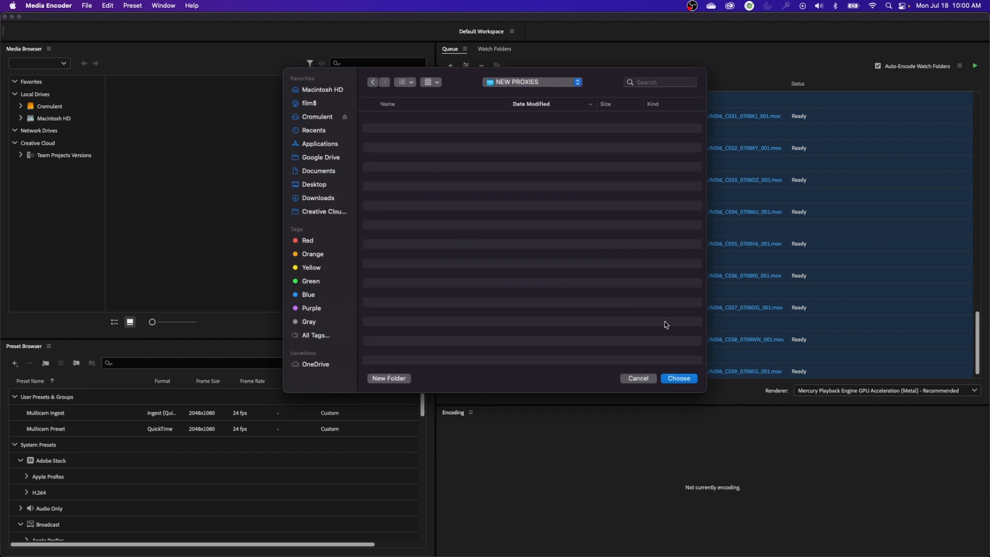
click(679, 379)
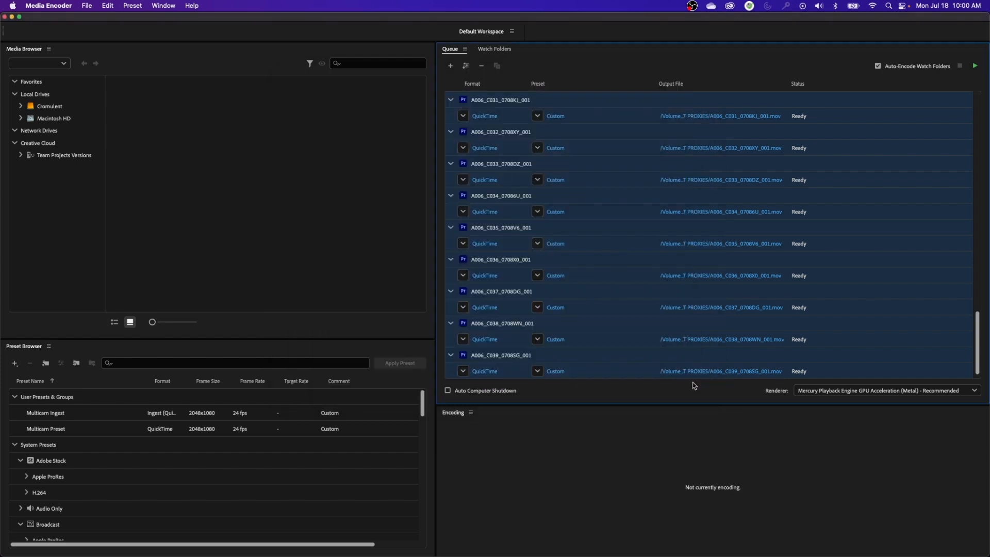
click(975, 66)
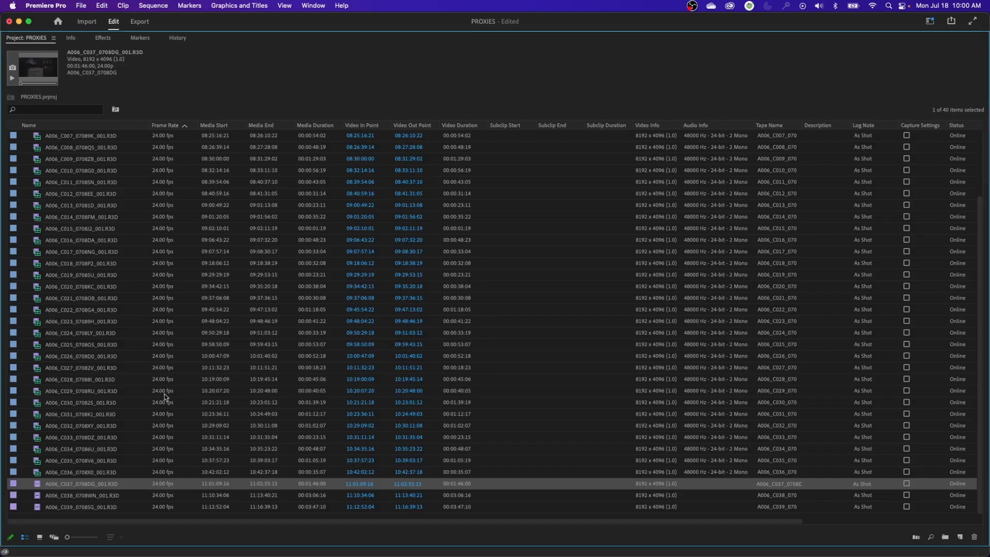
click(139, 321)
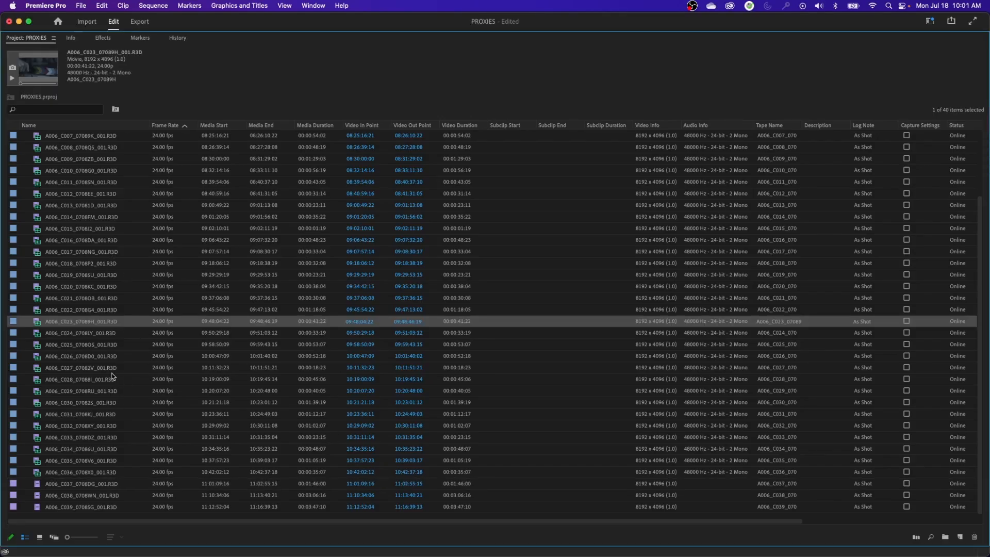
scroll(112, 374, up, 3)
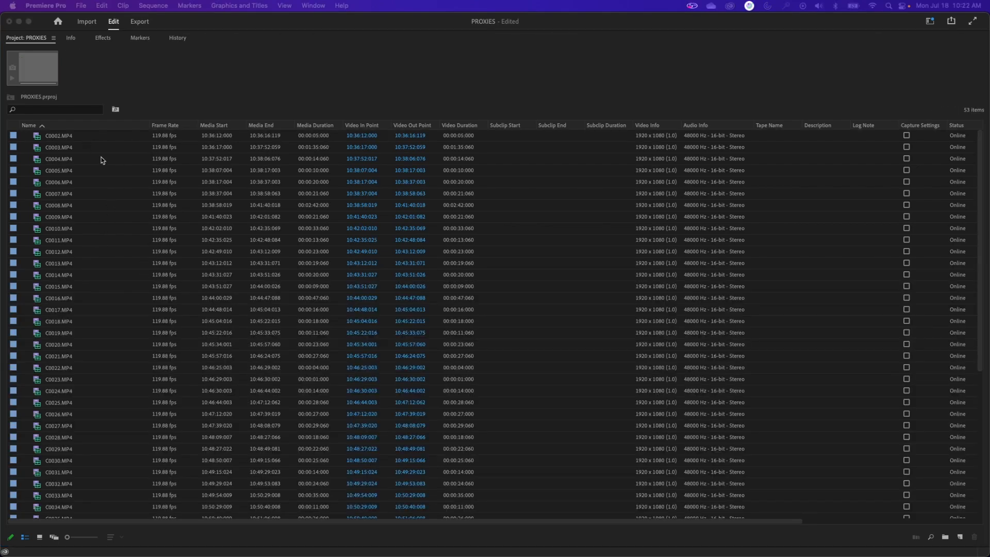
In Premiere Pro, compare the frame rates and frame sizes of the MP4 clips, including C0053, C0052 and C0038
scroll(103, 187, down, 7)
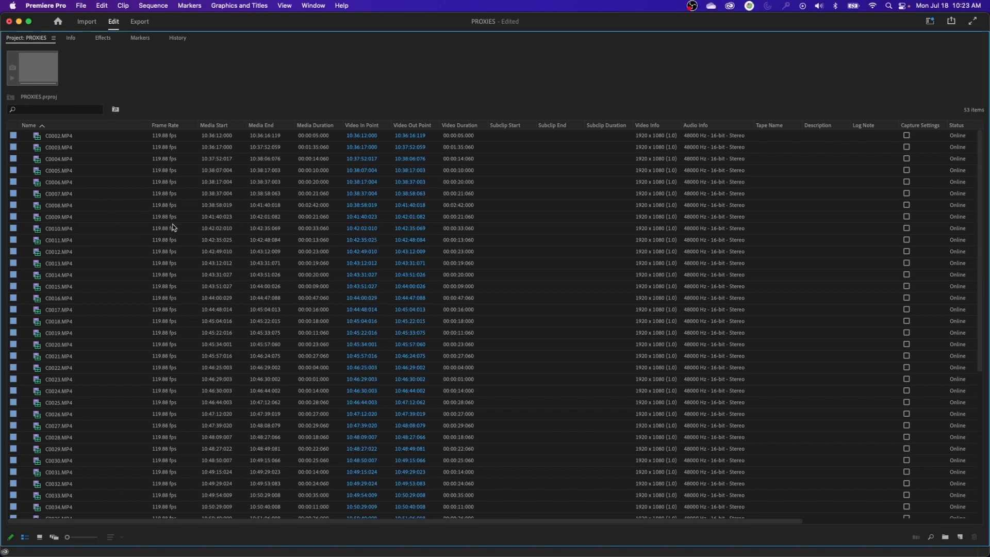
scroll(169, 224, down, 7)
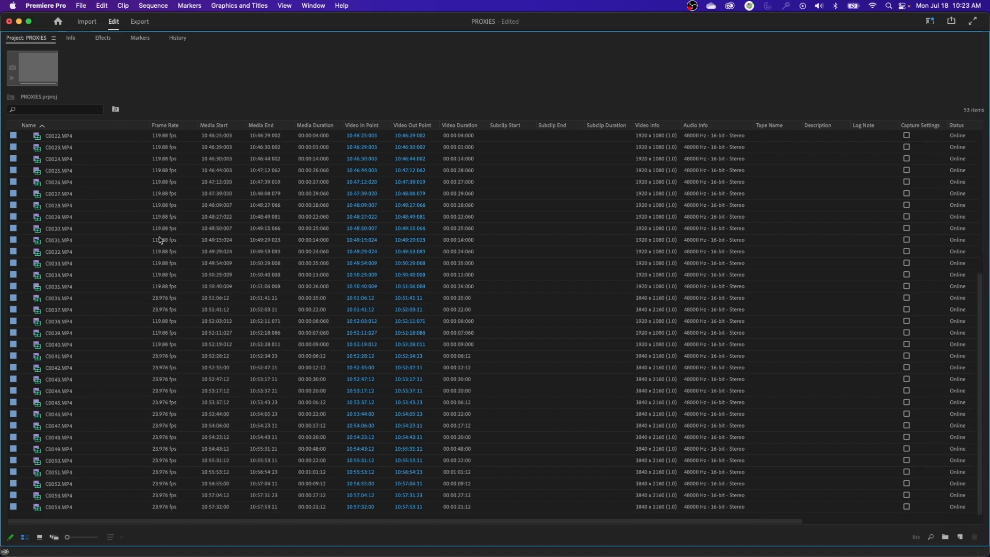
click(166, 508)
click(167, 496)
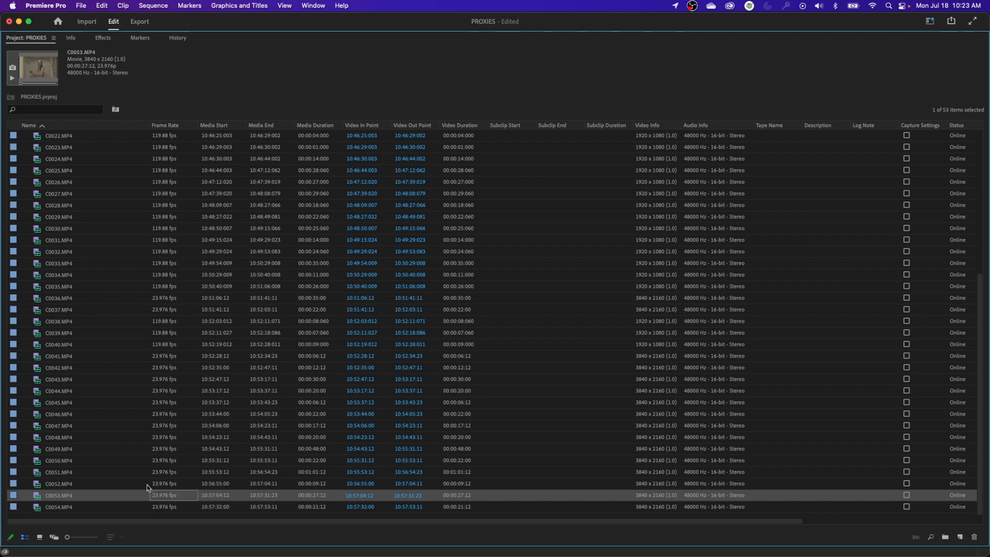
click(170, 486)
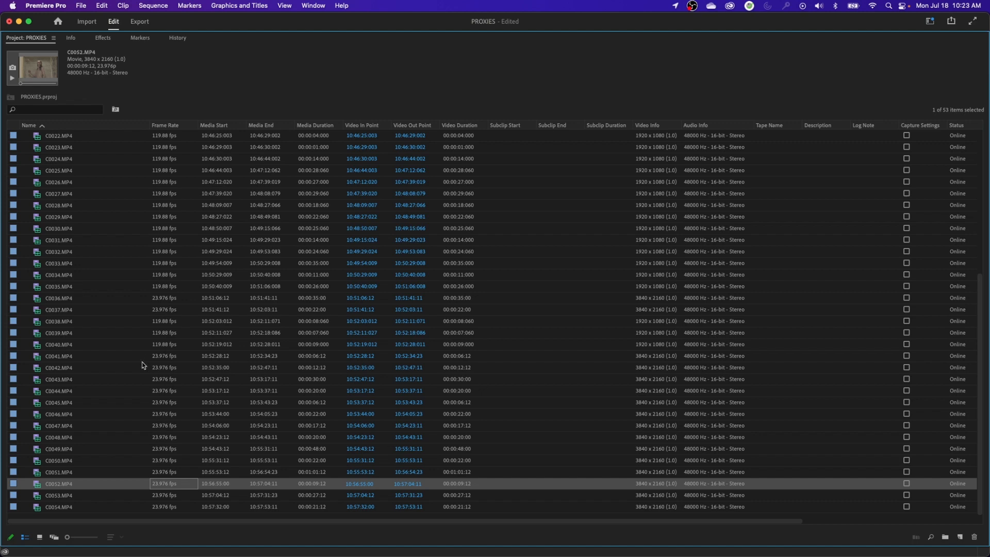
scroll(143, 365, up, 3)
click(161, 404)
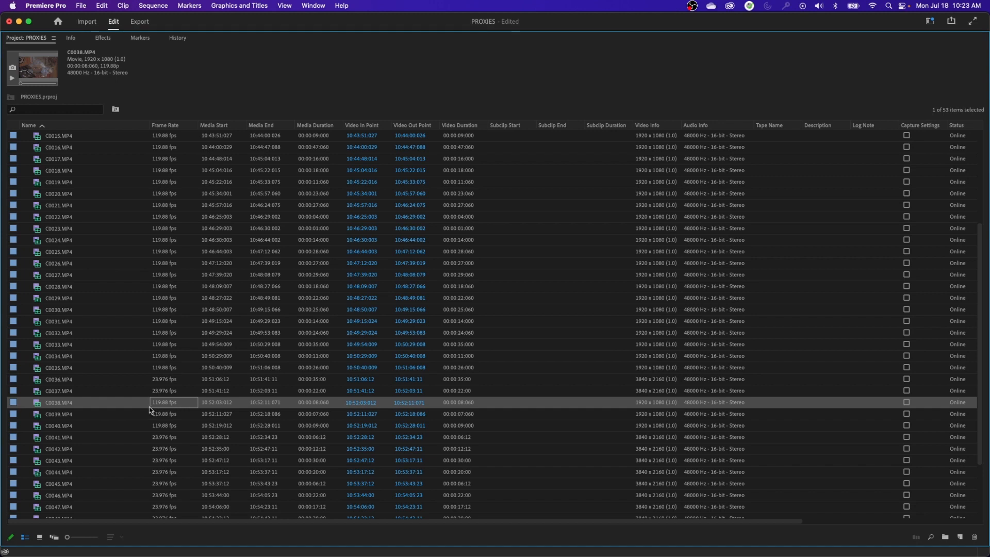
Review the frame rates of the clips around C0002 to C0010 in the project, and preview C0009.MP4
scroll(143, 414, up, 5)
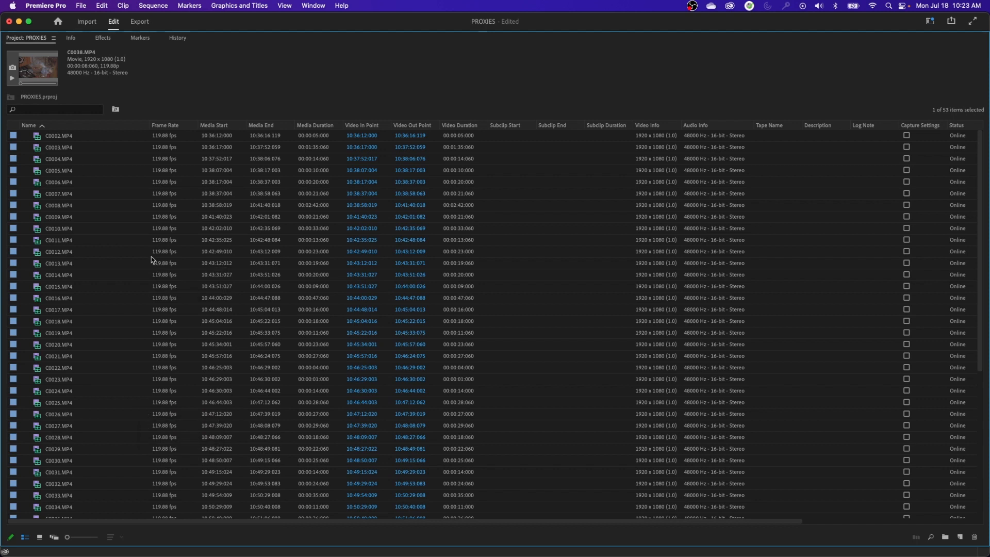
click(171, 230)
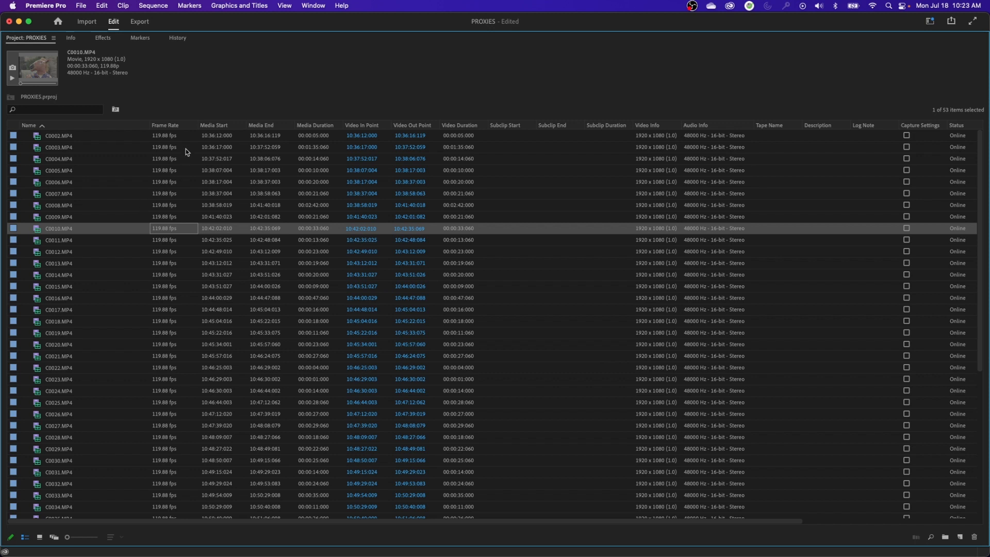
click(166, 137)
click(162, 148)
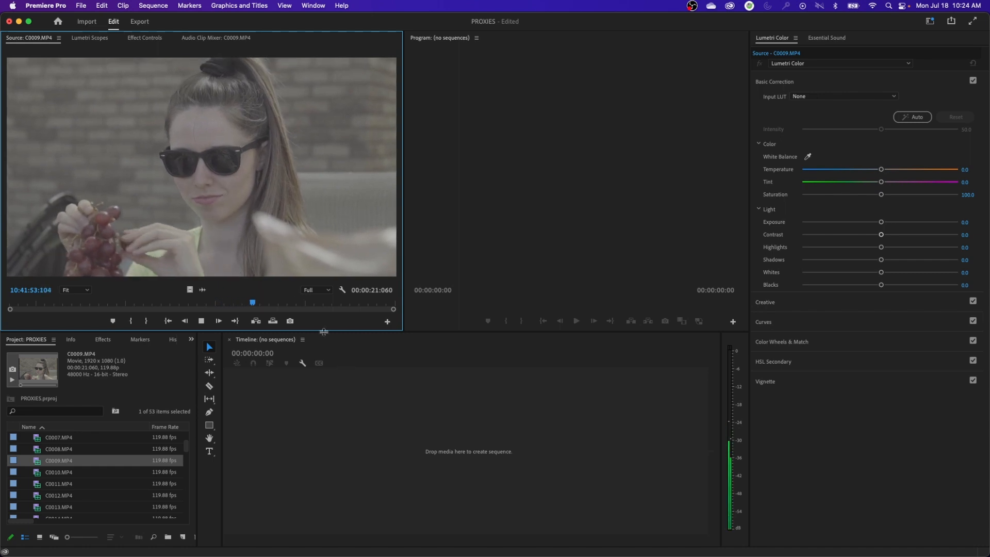
key(space)
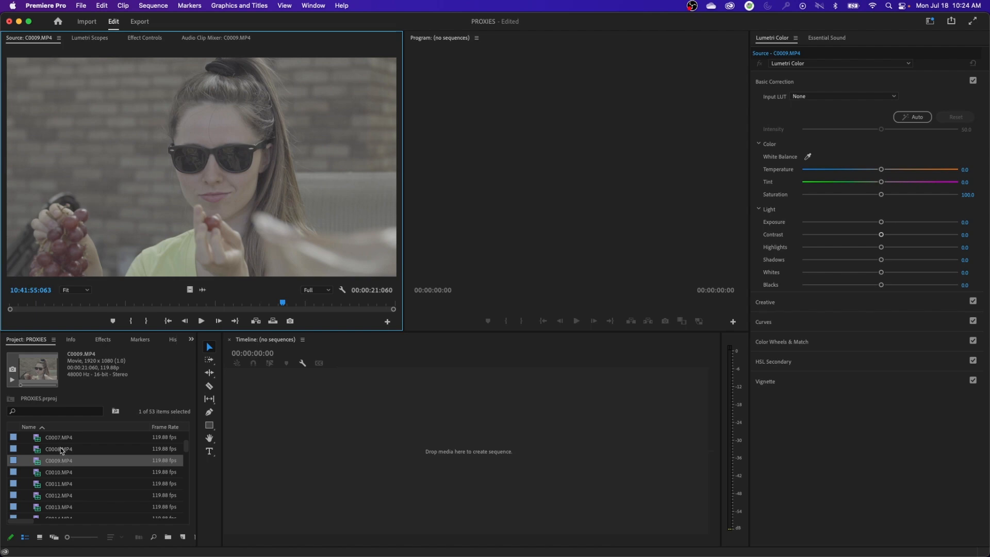
key(grave)
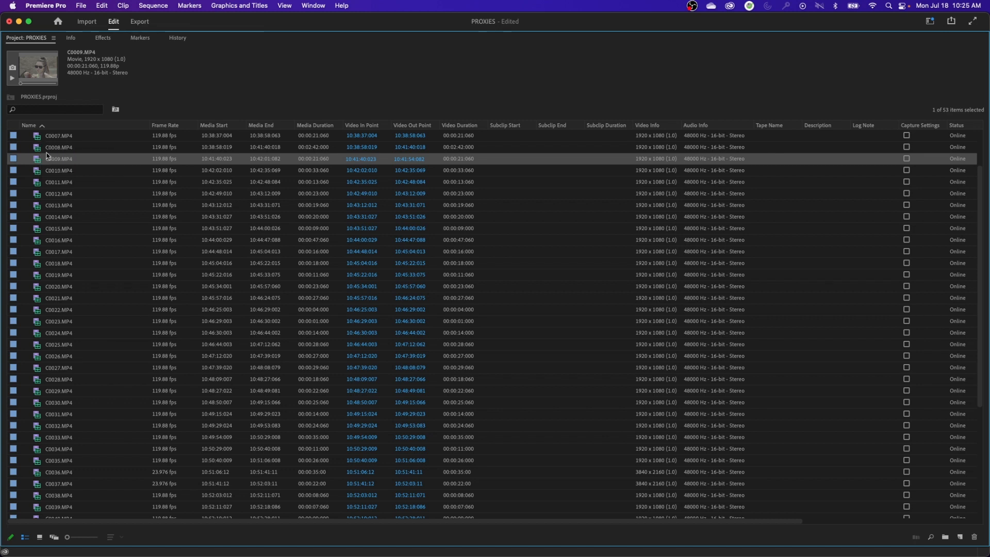
click(47, 136)
scroll(117, 170, up, 3)
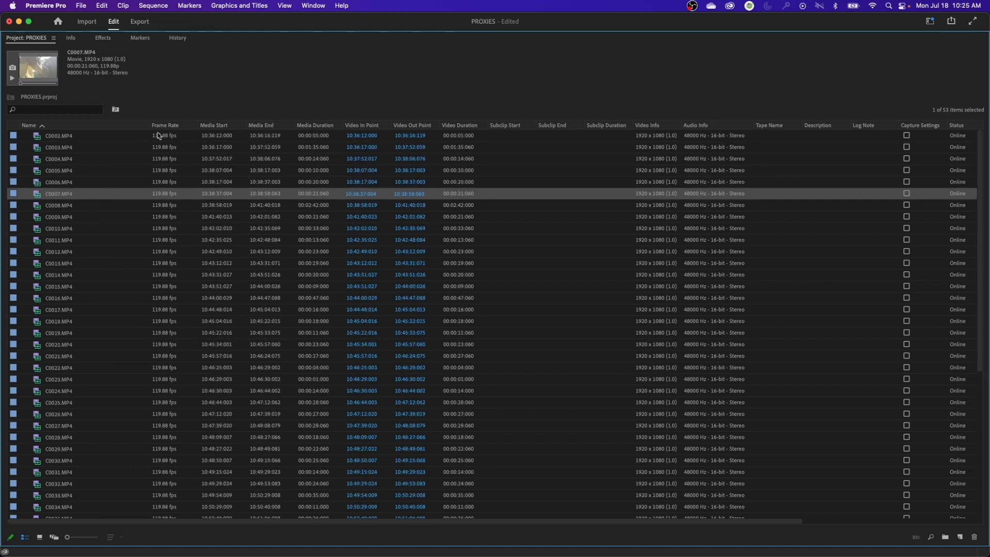
Sort the project clips by frame rate and send the 23.976 fps clips, C0036 to C0054, to the Media Encoder queue
click(170, 129)
click(155, 321)
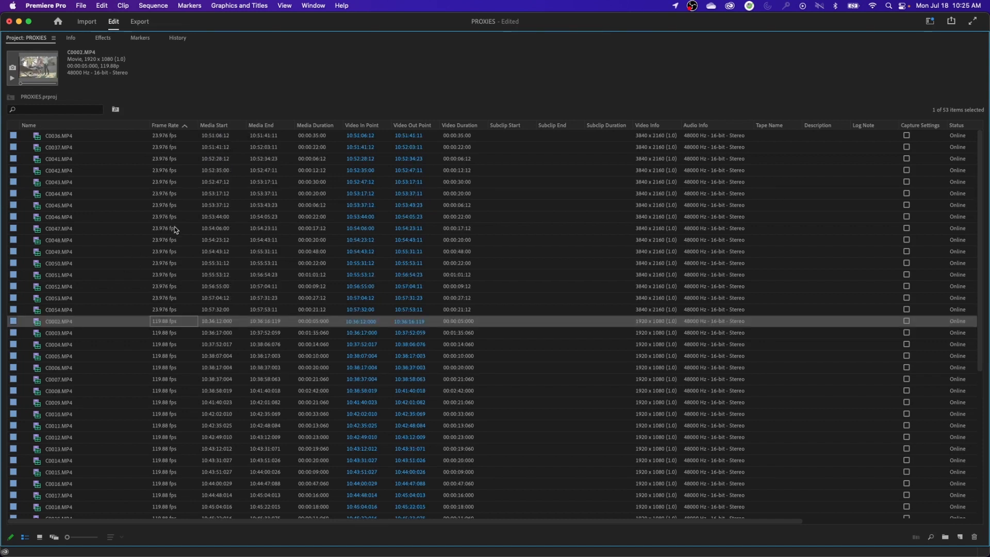
click(67, 140)
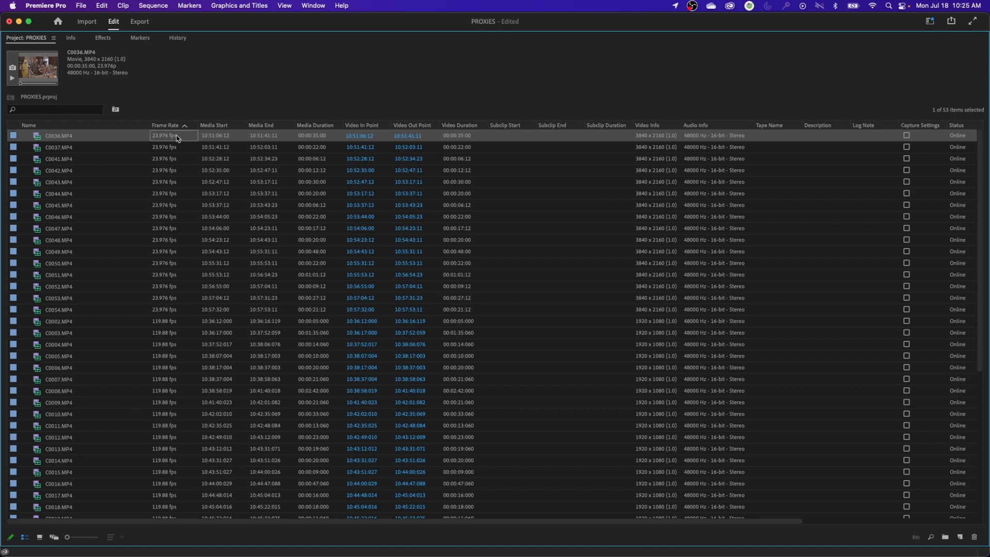
shift+click(60, 313)
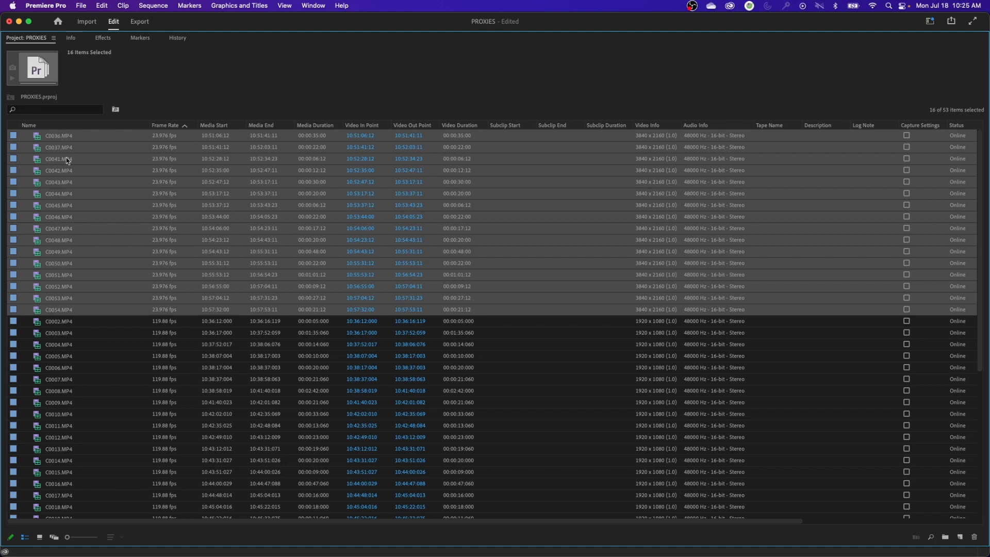
click(68, 138)
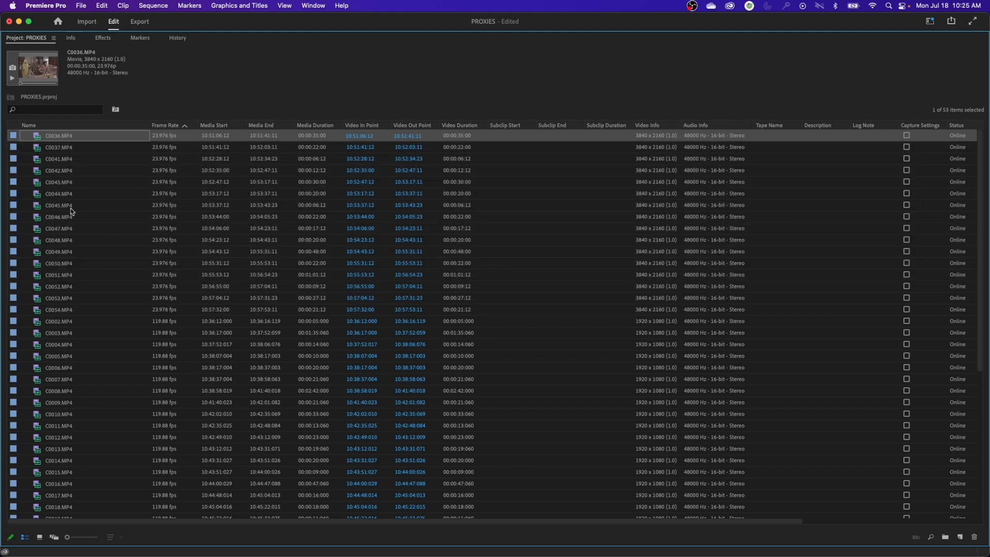
shift+click(153, 312)
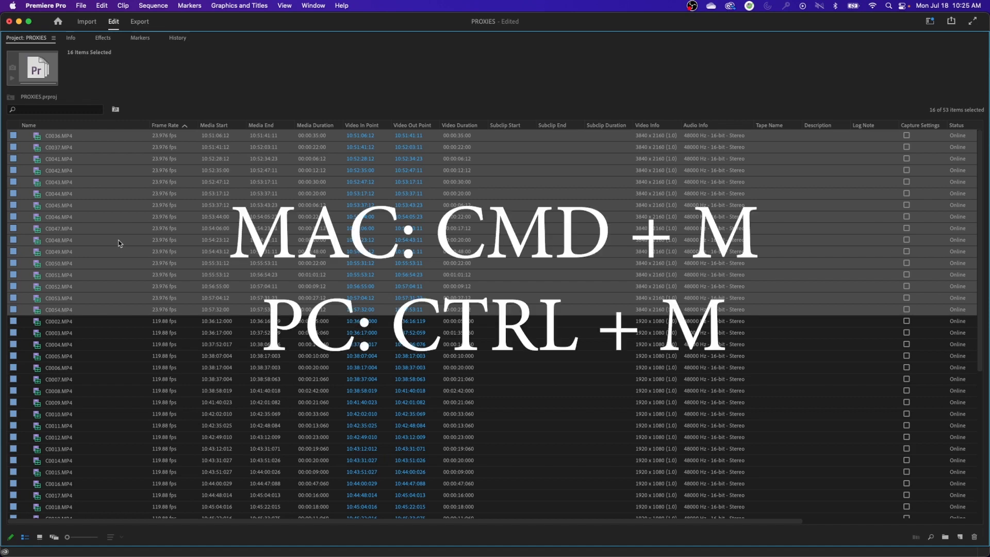
key(super+m)
click(867, 535)
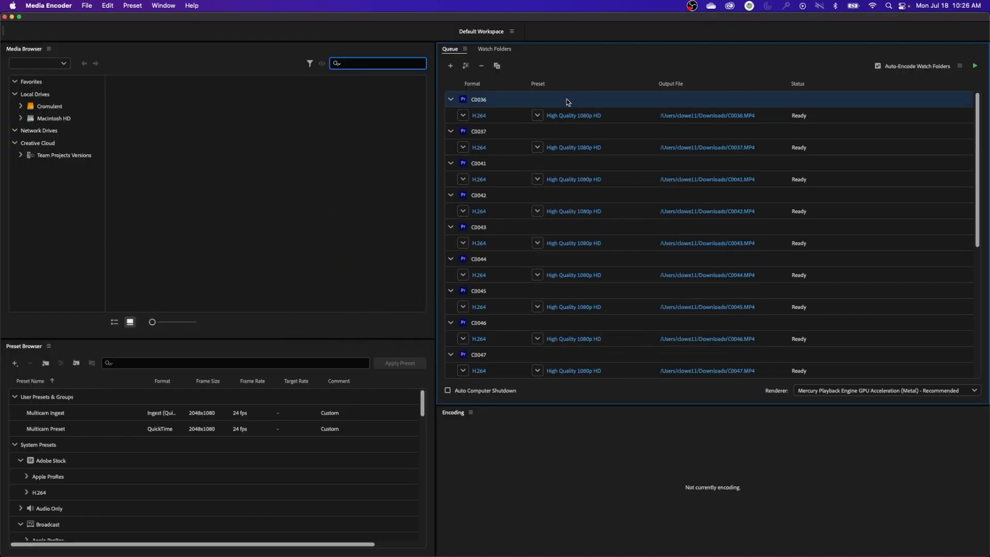
Select every clip in the Media Encoder queue and set the output format to QuickTime
key(super+a)
scroll(585, 328, down, 5)
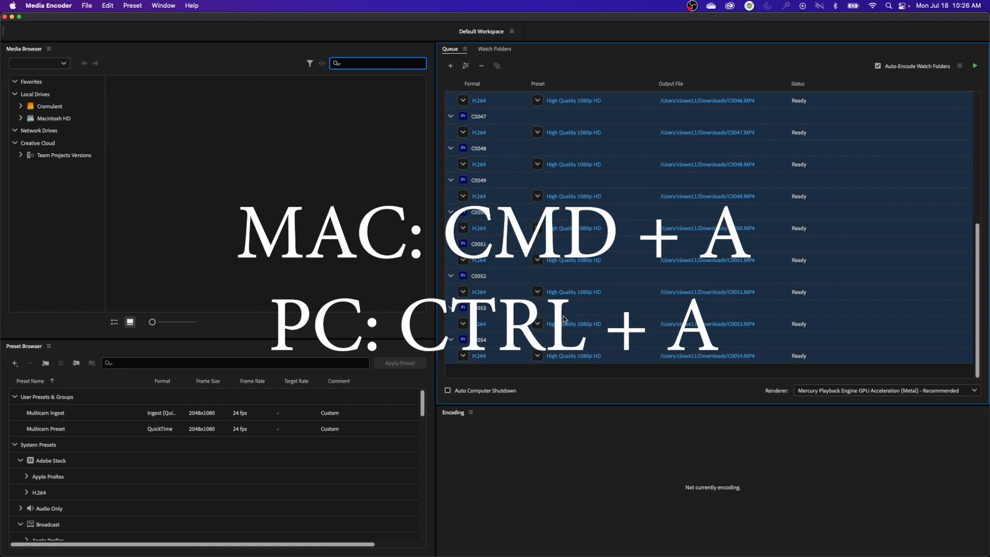
scroll(499, 235, up, 5)
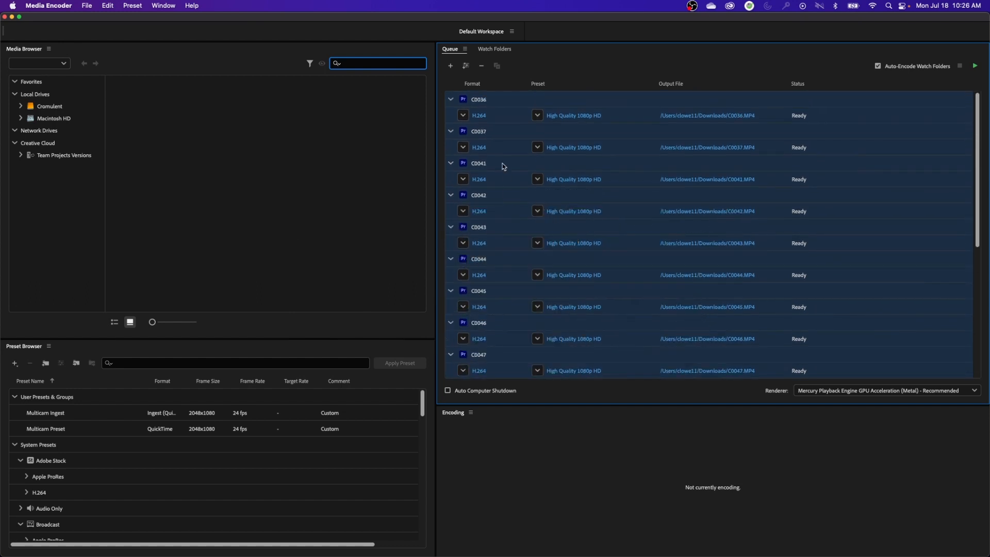
click(463, 116)
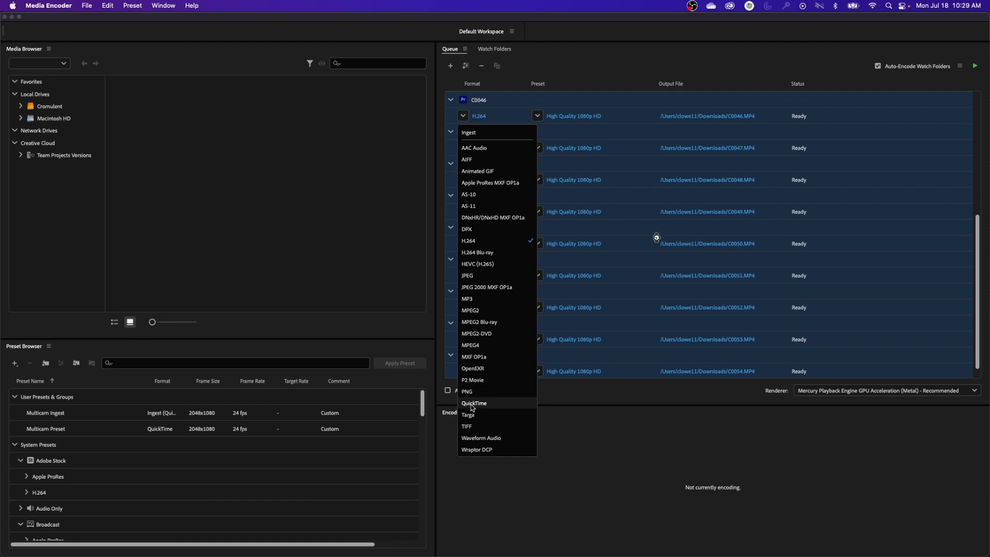
click(548, 196)
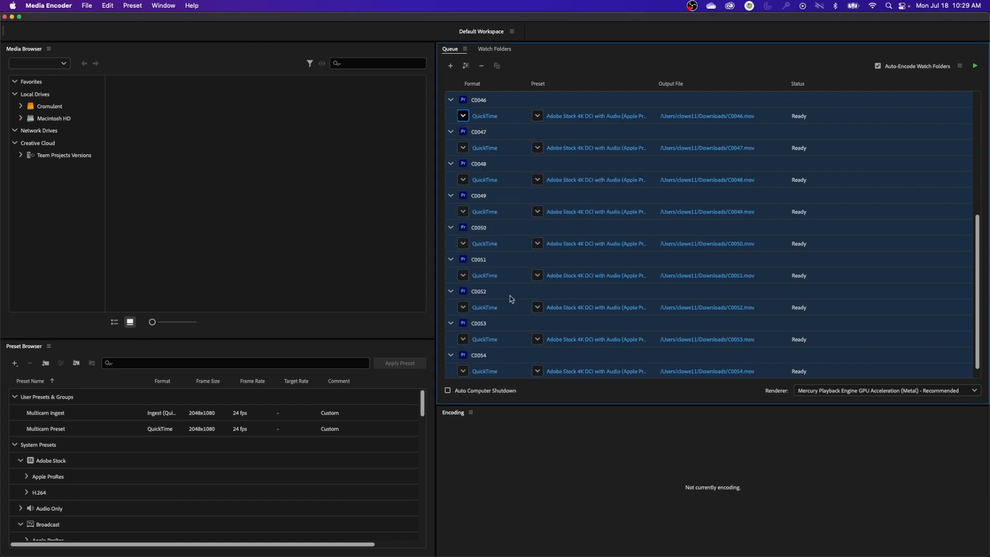
Apply the Apple ProRes 422 Proxy preset in the queued clips' export settings, and show the video settings
click(583, 119)
click(584, 332)
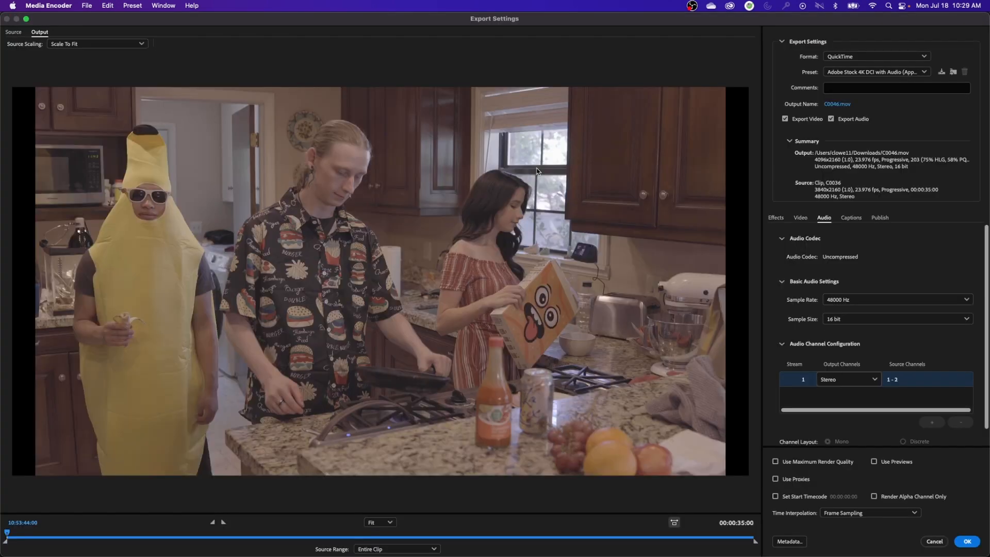
click(877, 72)
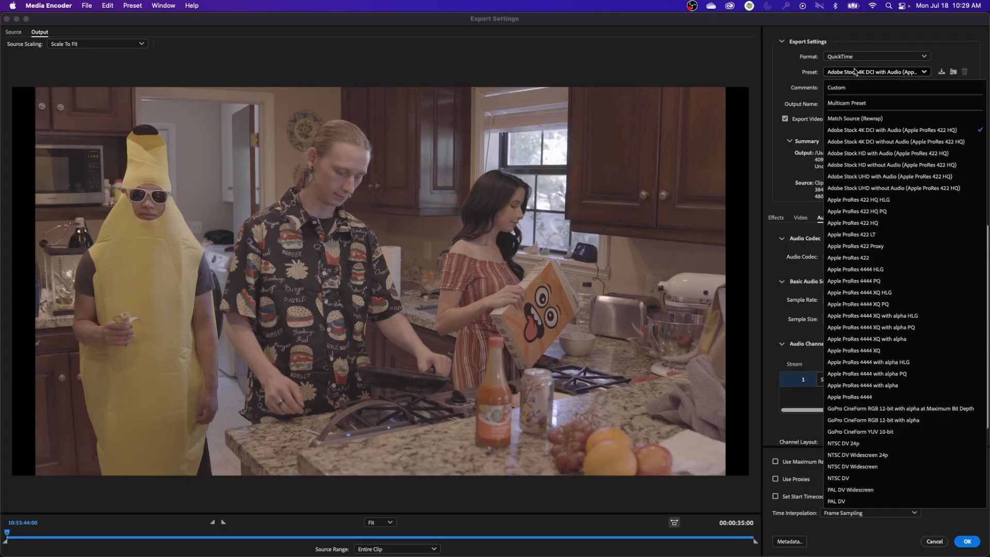
click(877, 247)
click(801, 217)
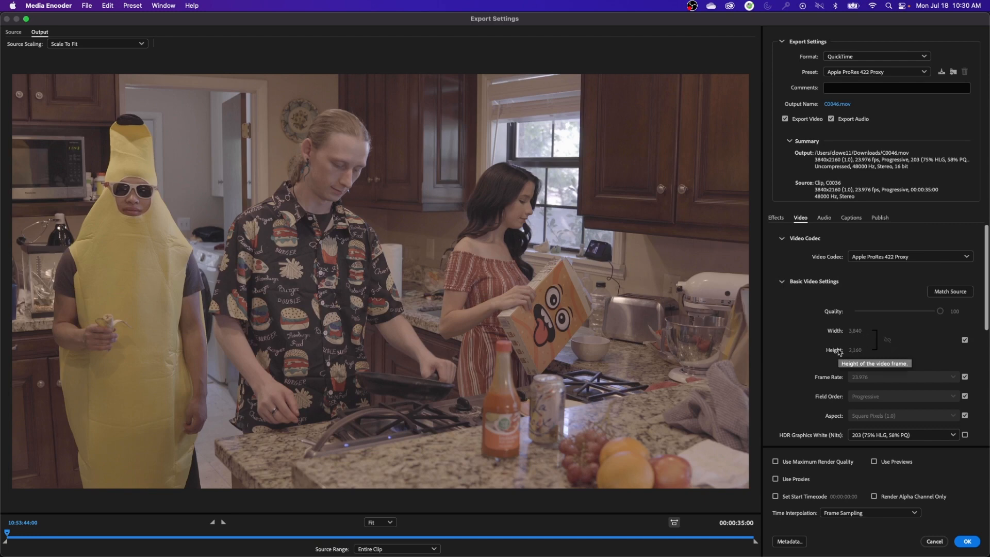
Open Calculator and work out the source aspect ratio by dividing 3840 by 2160
key(super+space)
text(calculator)
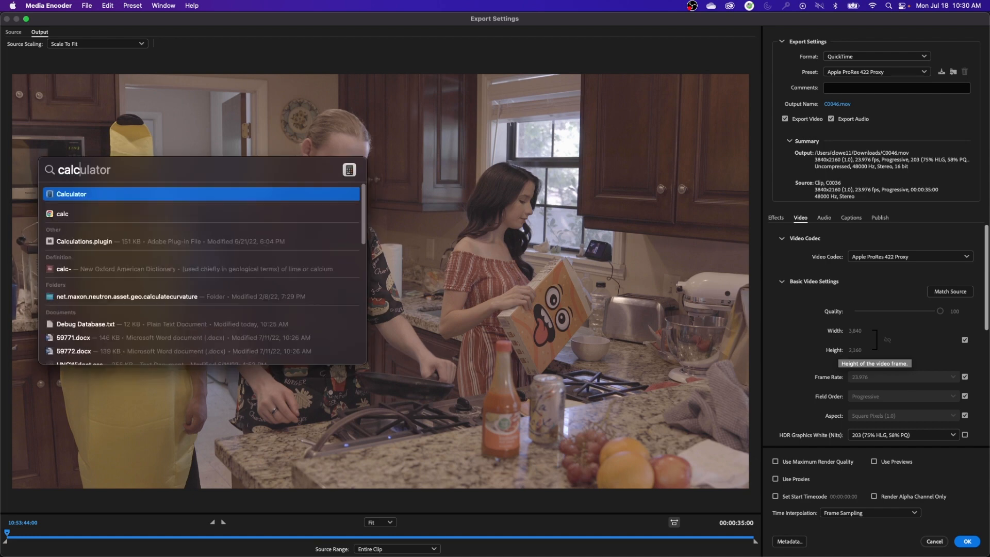
key(Return)
text(3840)
key(slash)
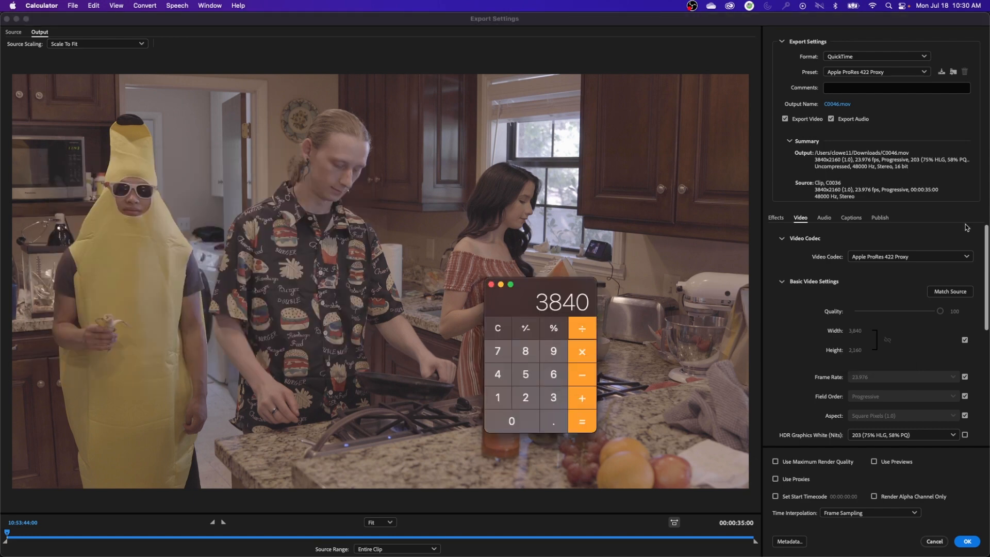
text(24)
key(BackSpace)
key(BackSpace)
text(2160)
key(Return)
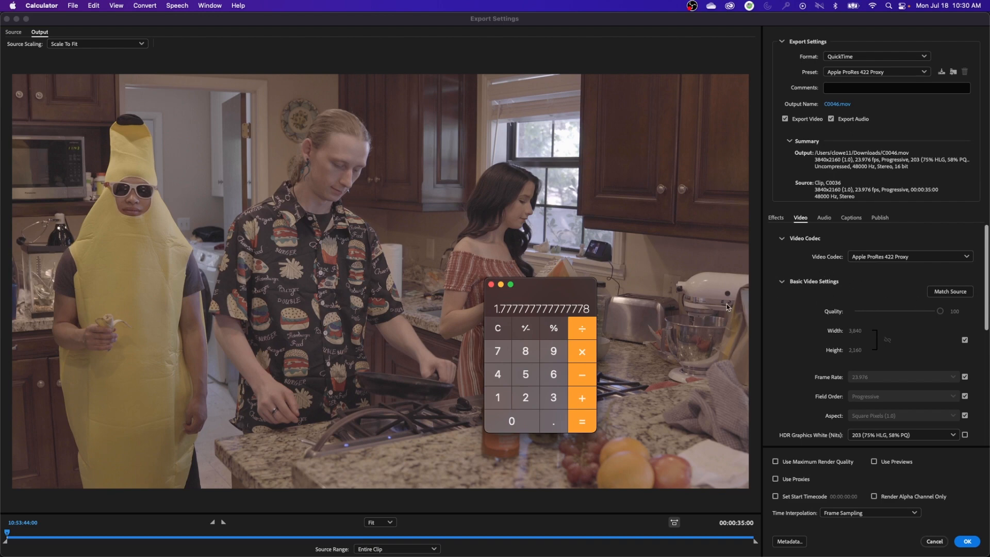
Divide 1920 by 1080 to compare the aspect ratio, and return to the Media Encoder export settings
drag(552, 288, 546, 277)
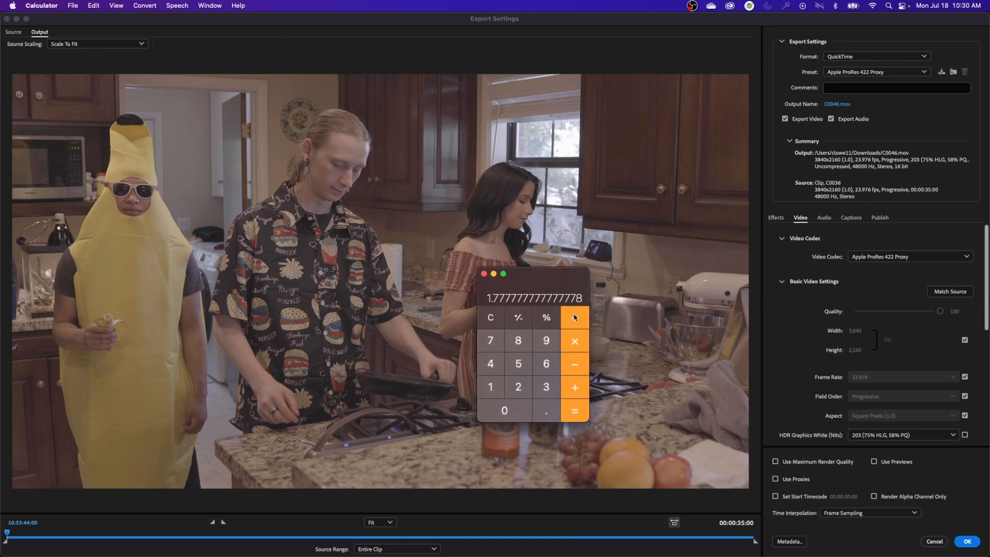
text(1920)
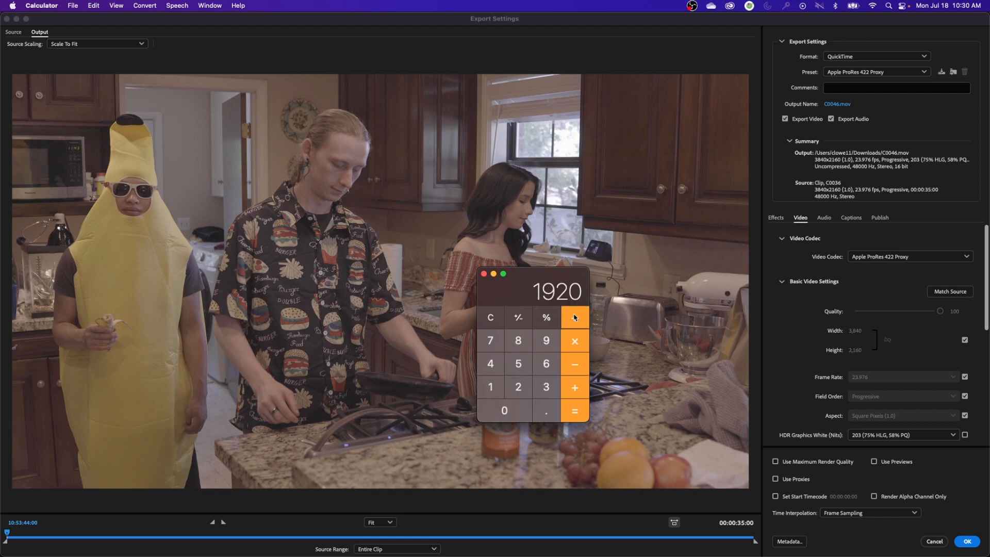
text(/1080)
key(Return)
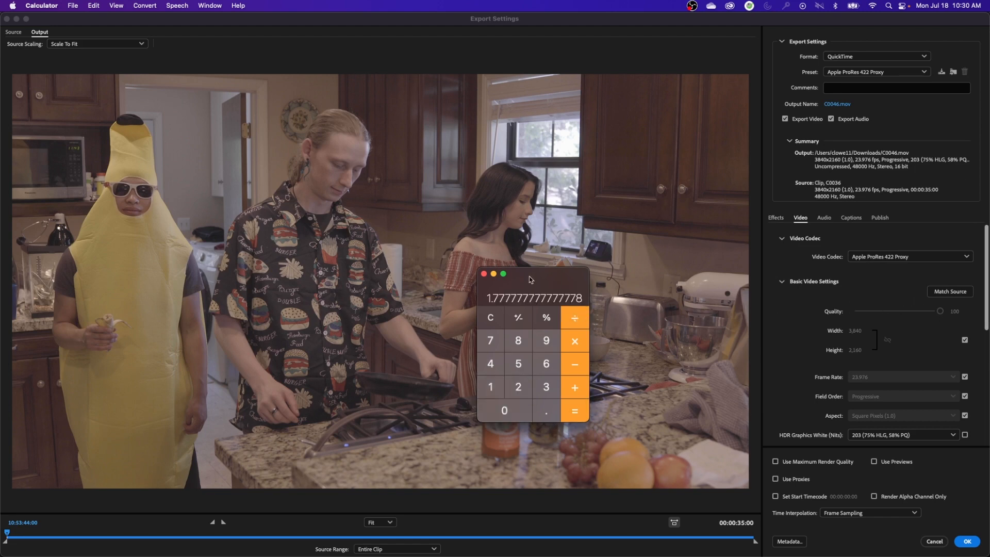
drag(532, 275, 532, 276)
click(811, 315)
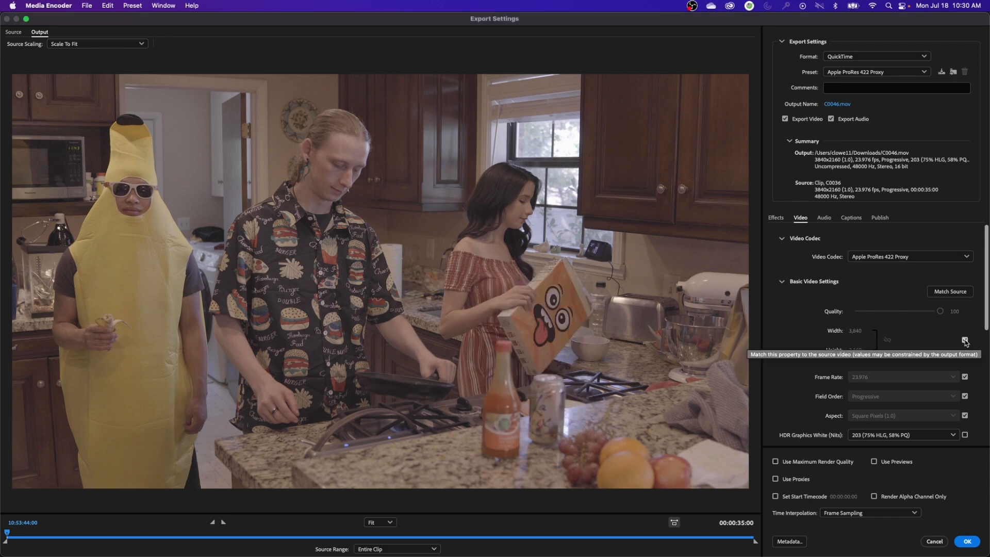
Stop matching the source frame size, set the width to 1920 with the aspect ratio locked, and apply the export settings
click(964, 340)
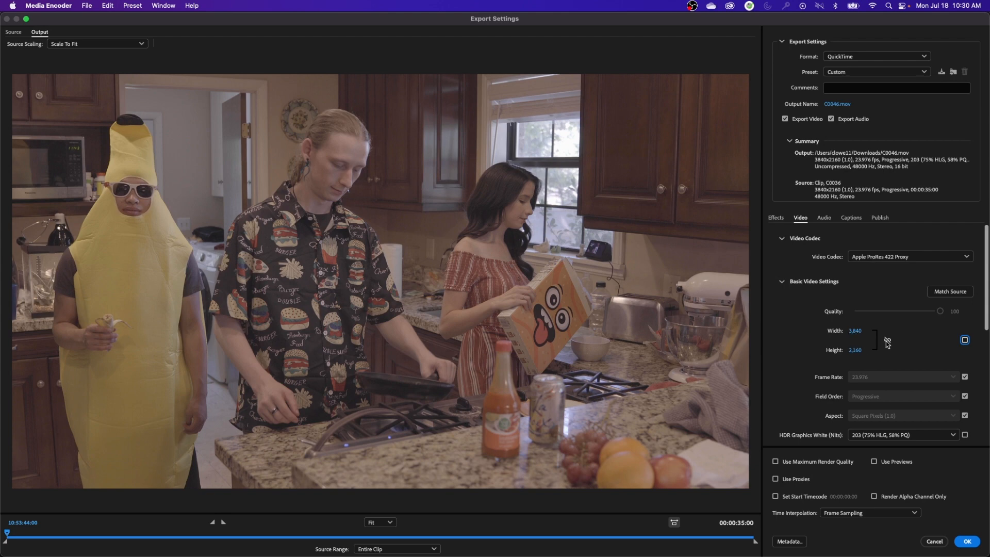
click(887, 340)
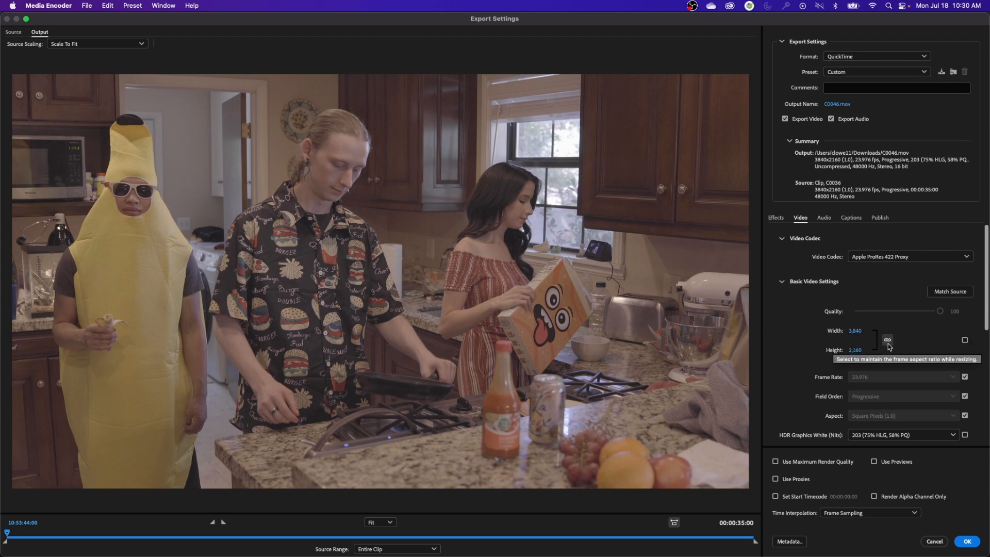
click(855, 331)
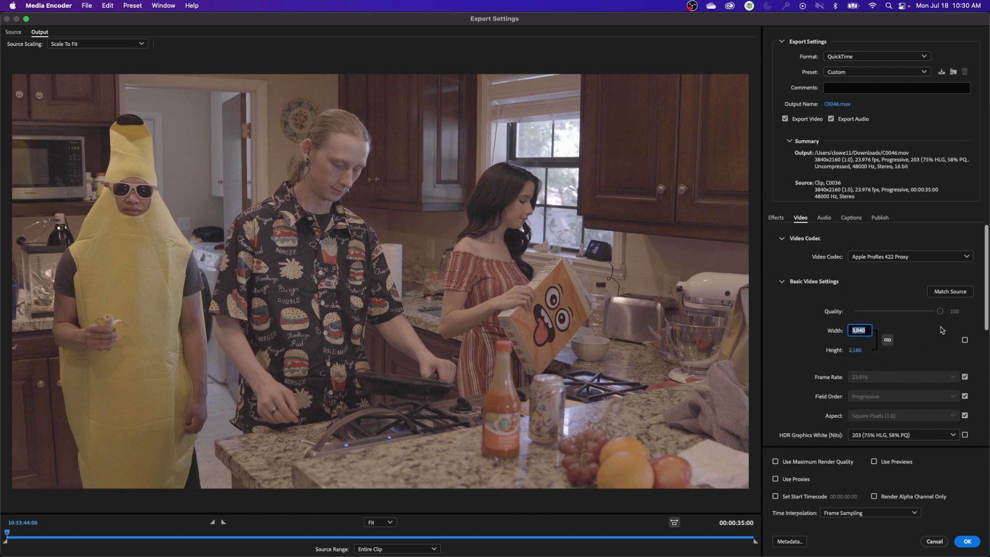
text(1920)
key(Return)
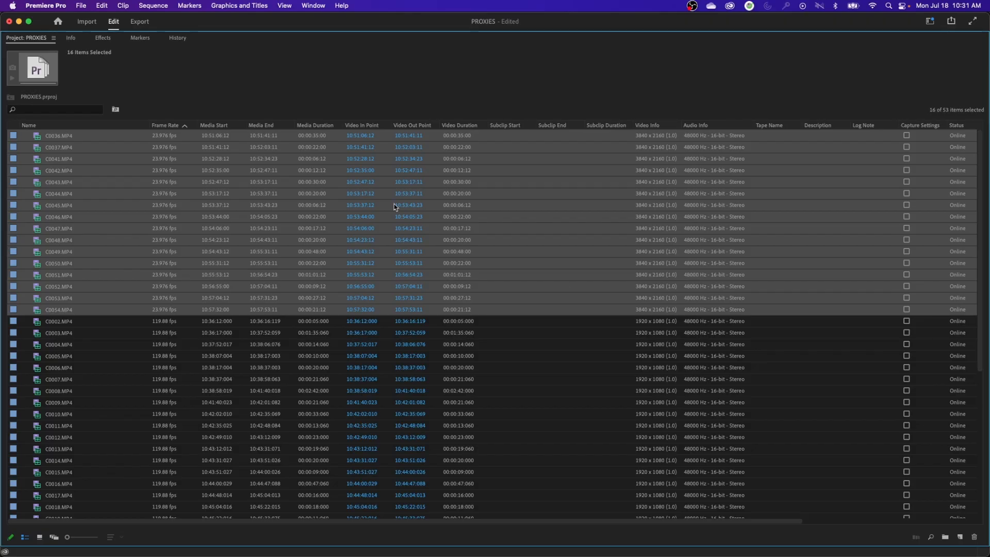
click(107, 147)
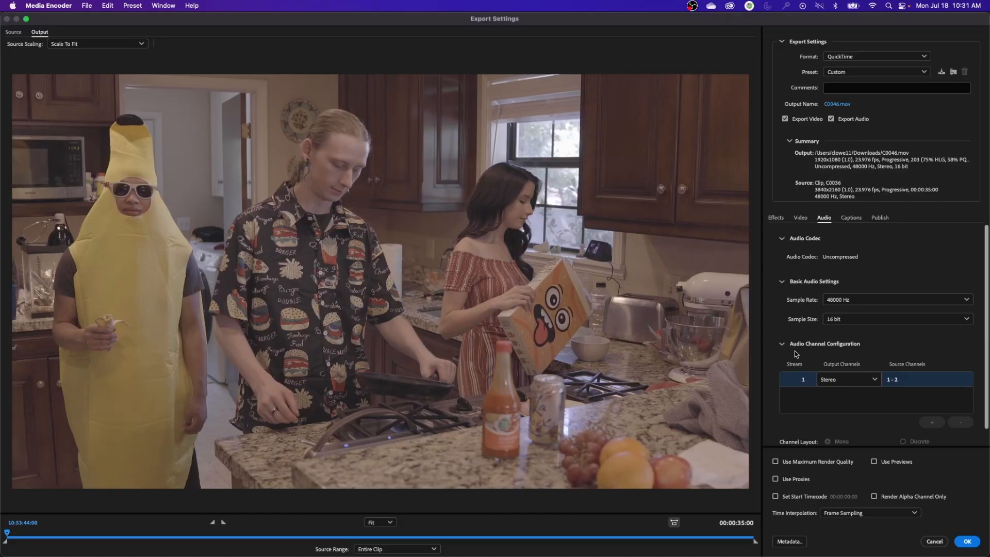
click(967, 541)
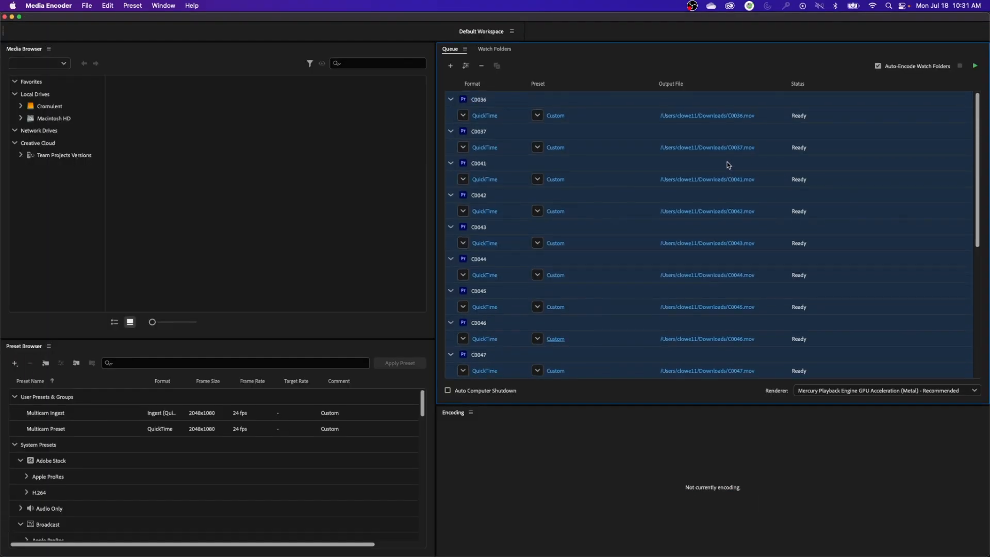
Send the queued clips' output to a new DAY 01 folder inside a new PROXIES folder in Banana Cracker, and start encoding
click(730, 163)
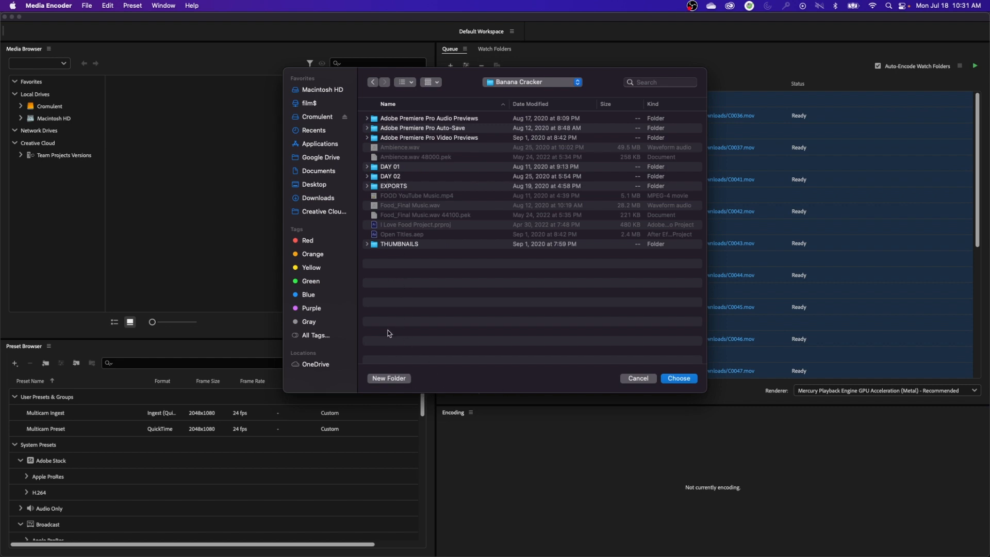
click(391, 378)
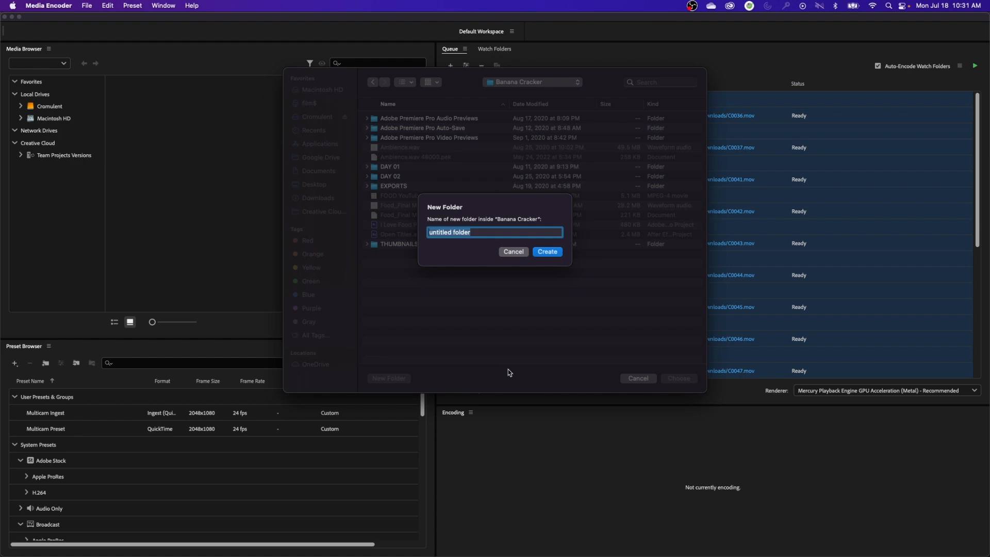
text(PROXIES)
key(Return)
click(389, 379)
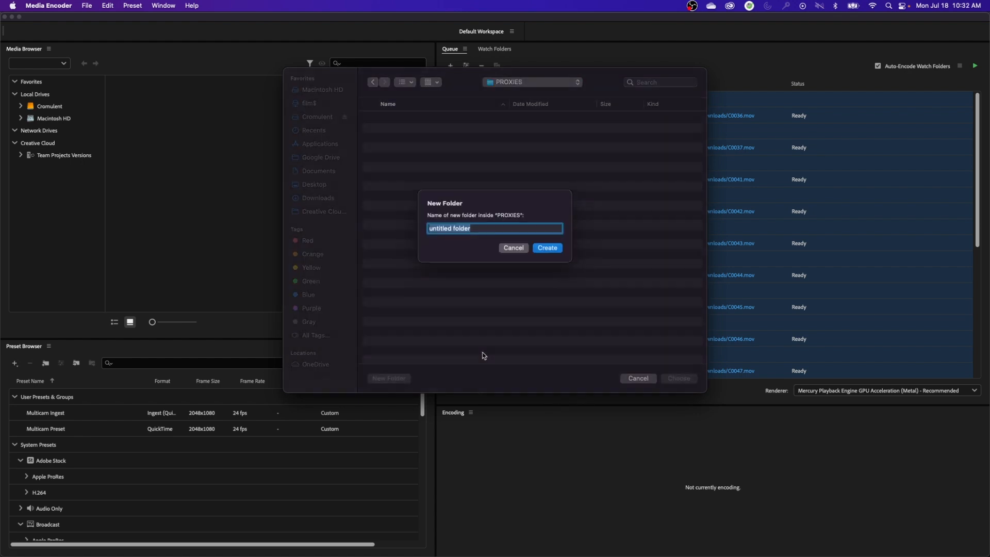
text(DAY 01)
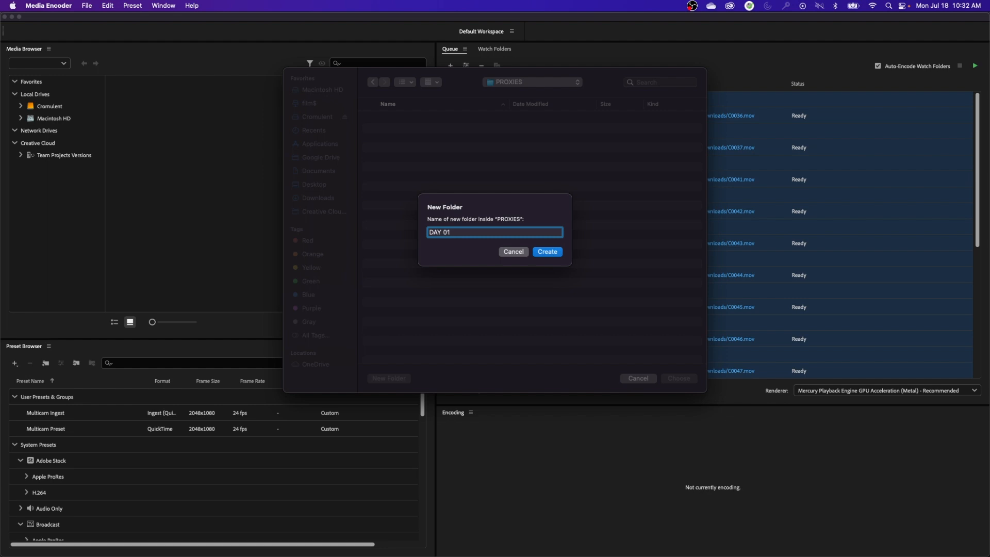
key(Return)
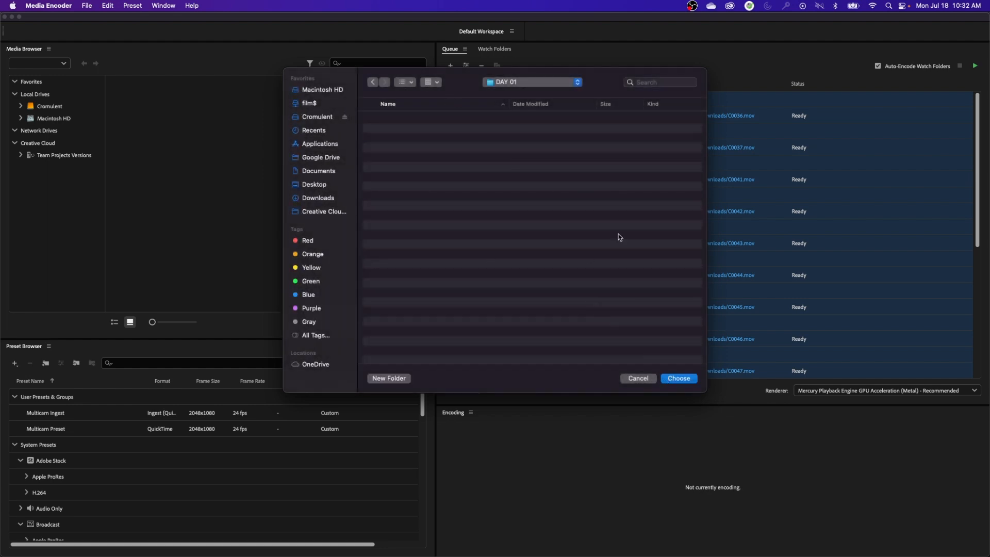
click(678, 379)
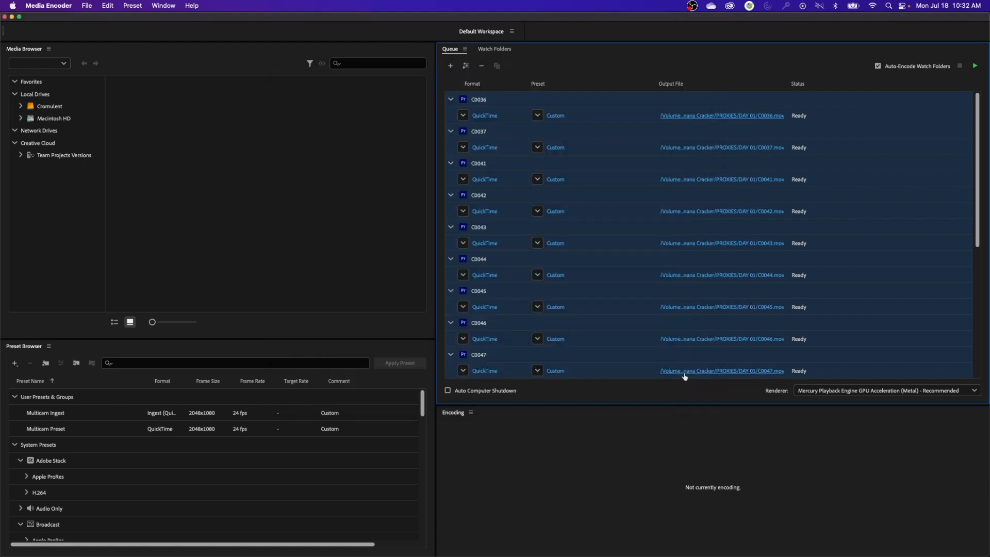
click(975, 66)
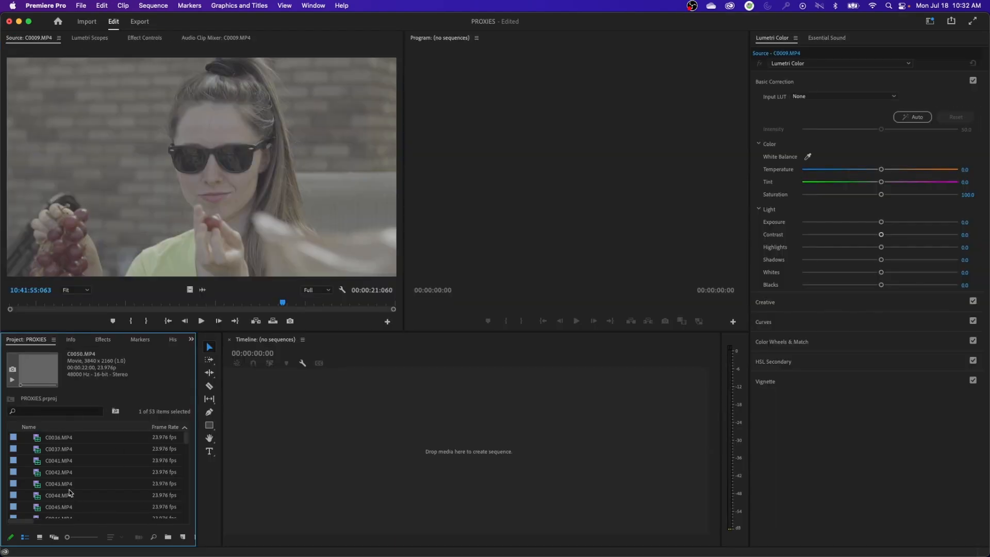
In Premiere Pro, select all the 119.88 fps clips from C0002.MP4 through C0040.MP4 and send them to the Media Encoder queue
click(52, 450)
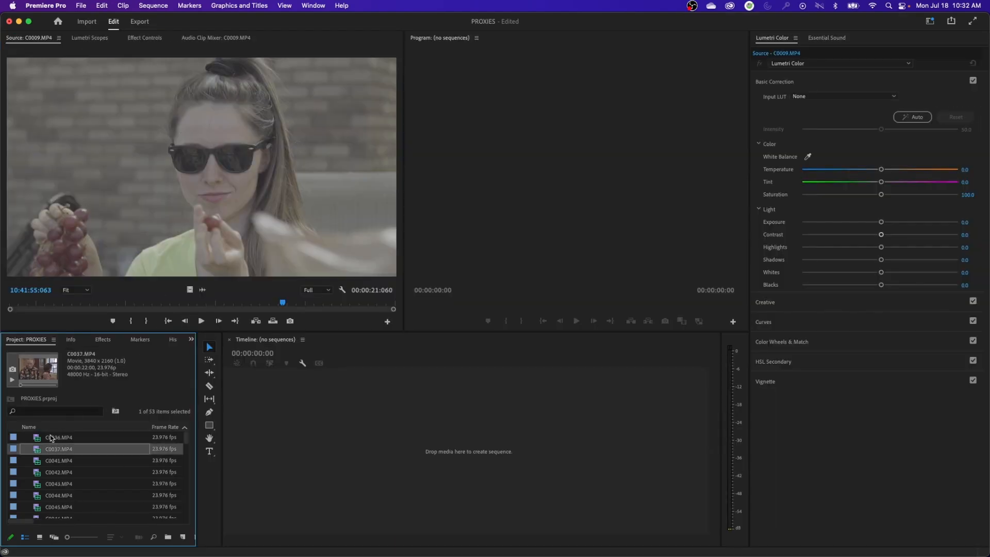
scroll(154, 455, down, 5)
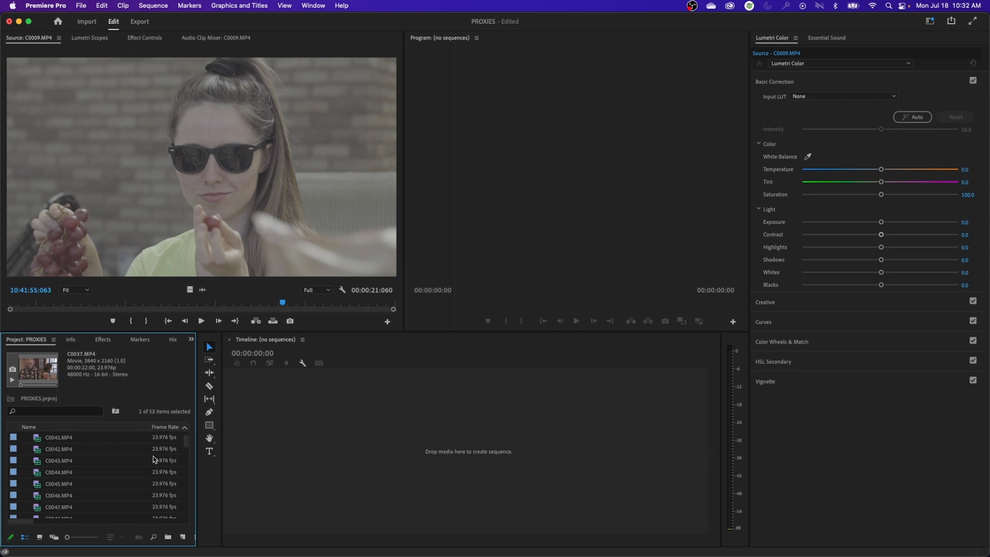
scroll(154, 454, up, 5)
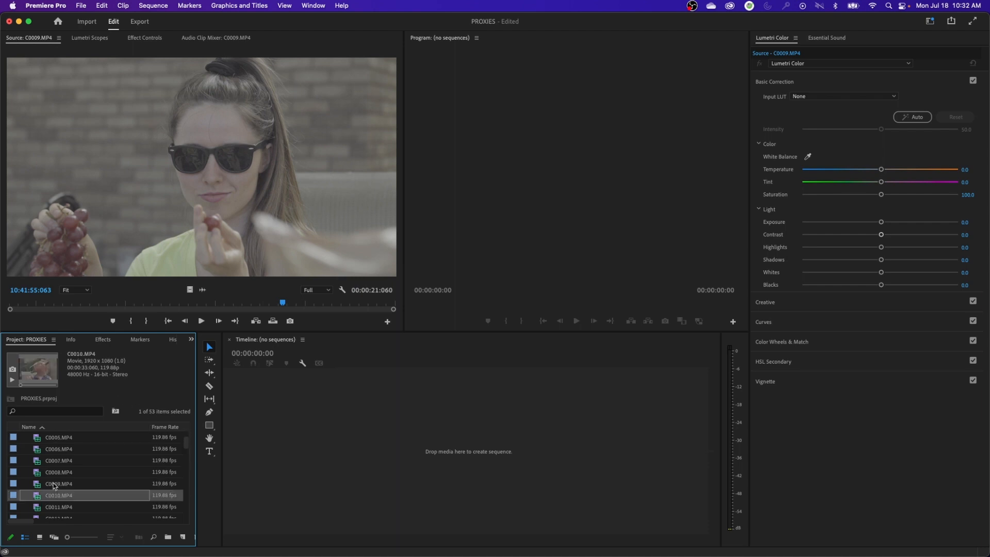
click(42, 488)
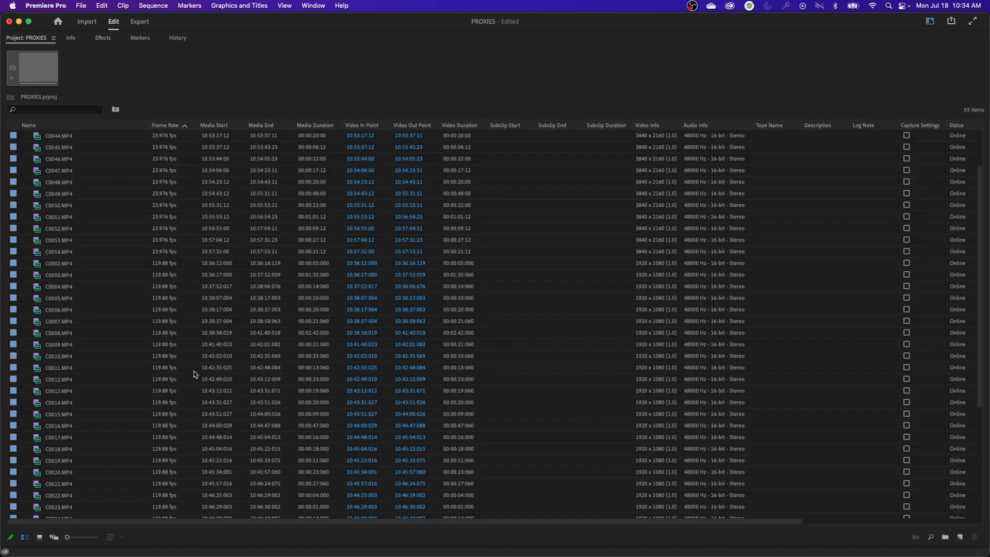
click(135, 264)
scroll(161, 407, down, 3)
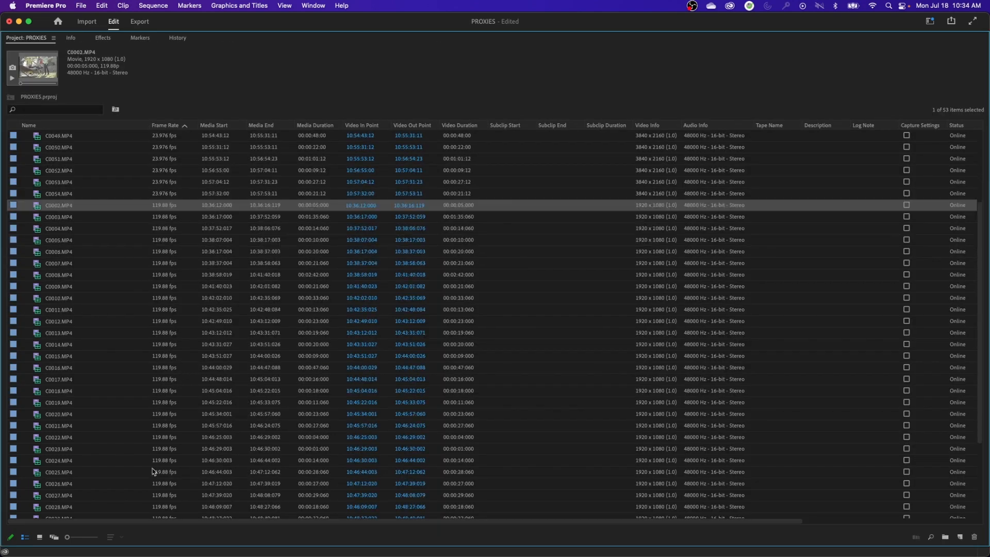
scroll(153, 471, down, 5)
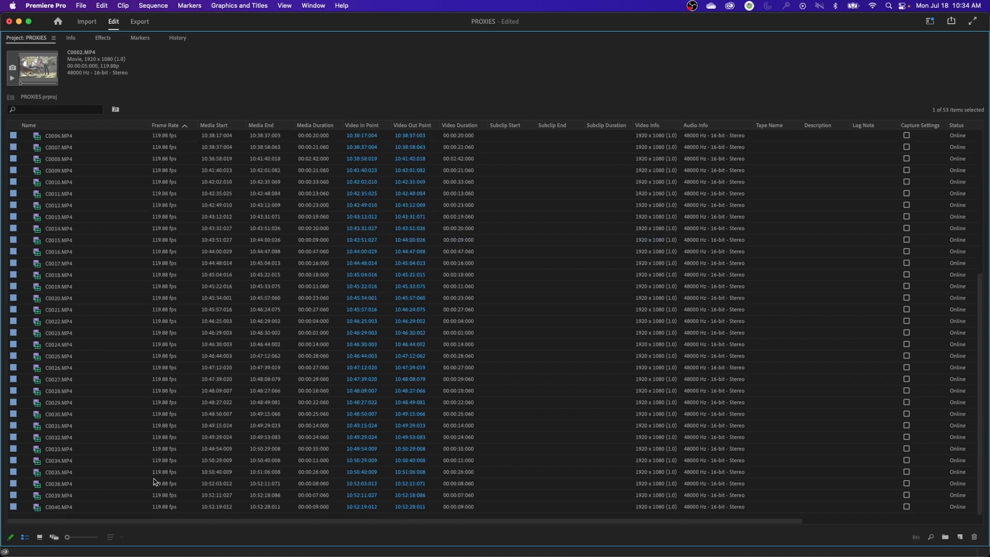
shift+click(169, 507)
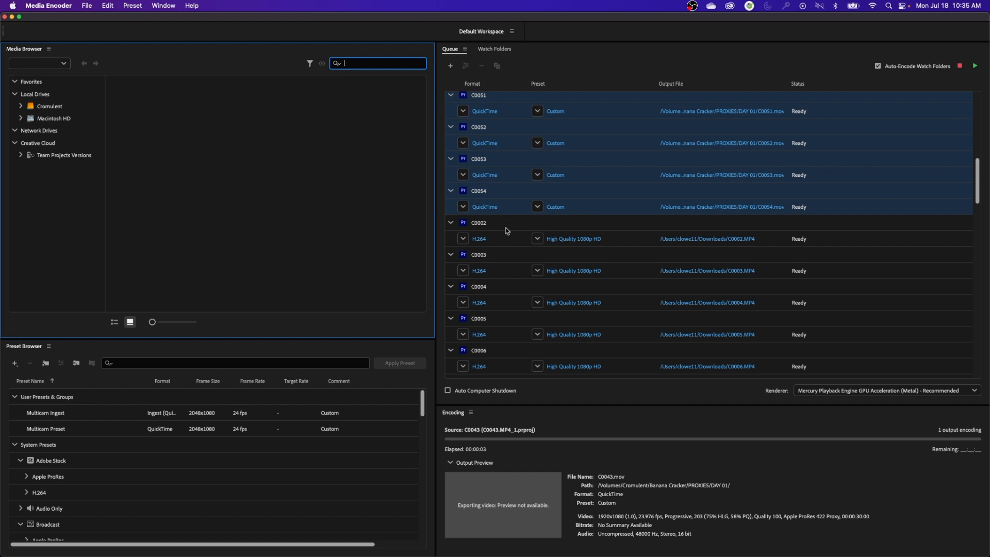
Select the newly queued clips C0002 through C0040 and set their export format to QuickTime
click(505, 229)
scroll(573, 304, down, 10)
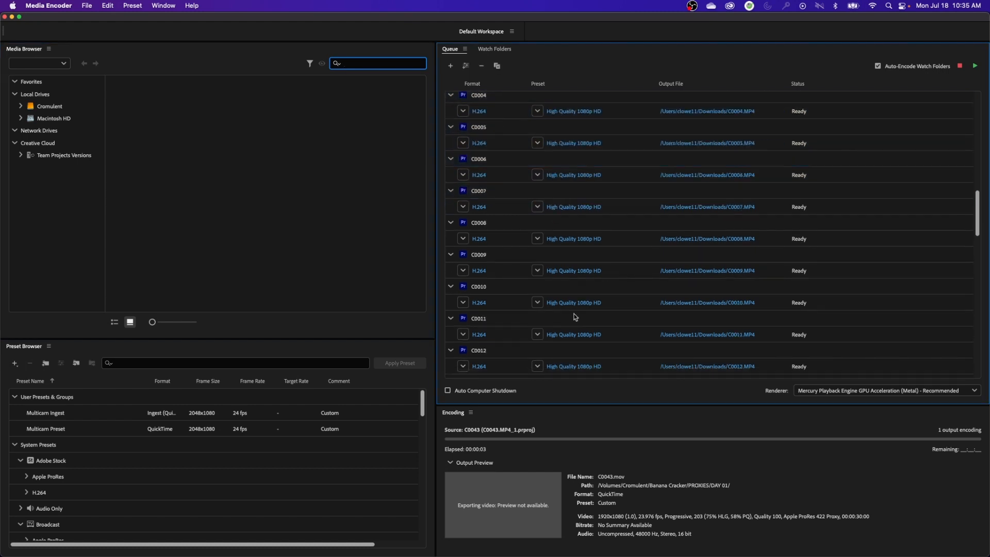
scroll(572, 321, down, 10)
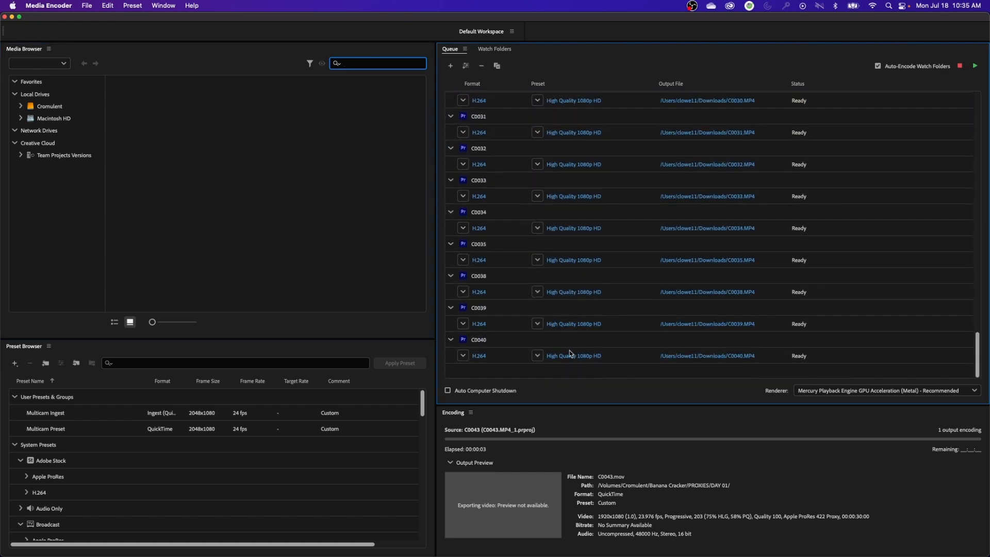
shift+click(611, 359)
scroll(588, 356, up, 15)
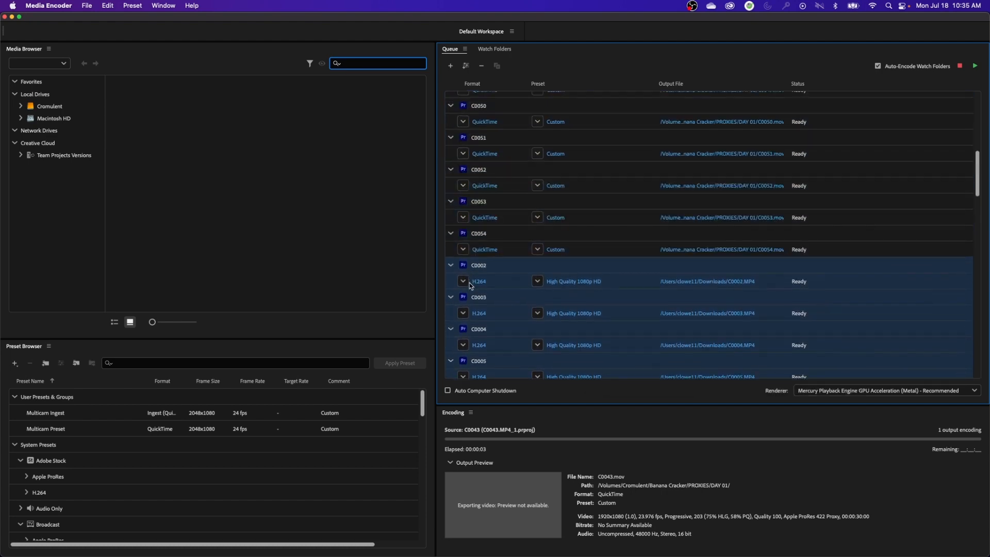
click(463, 281)
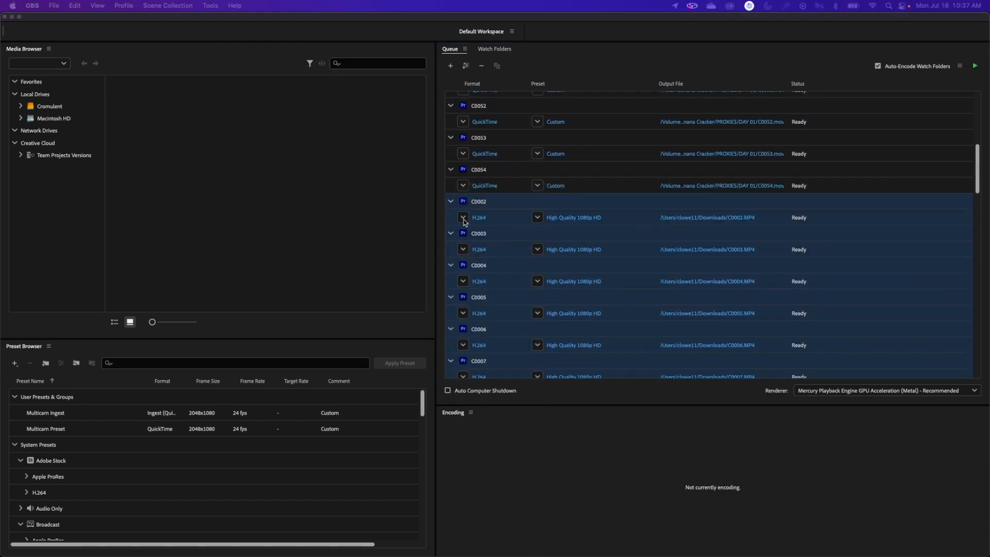
click(464, 220)
click(463, 218)
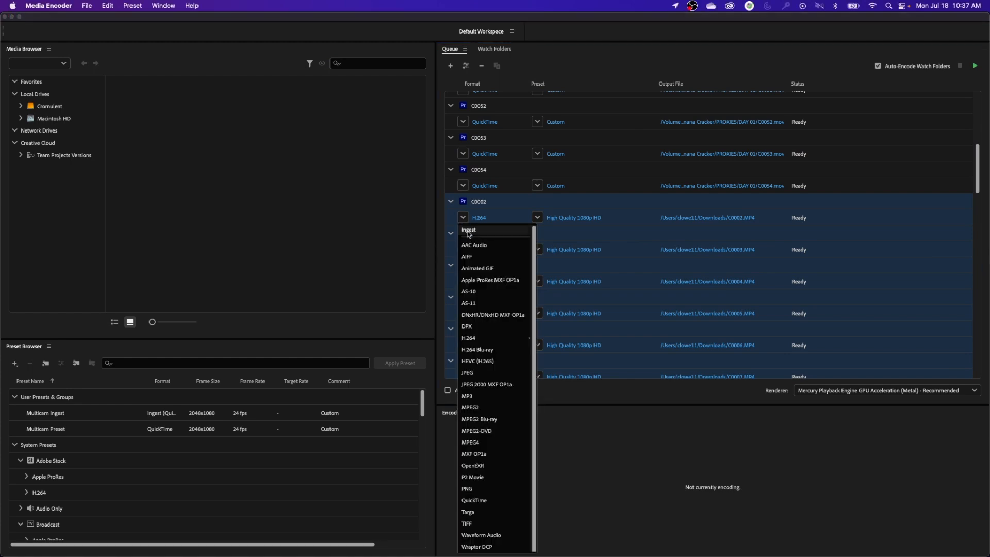
click(488, 501)
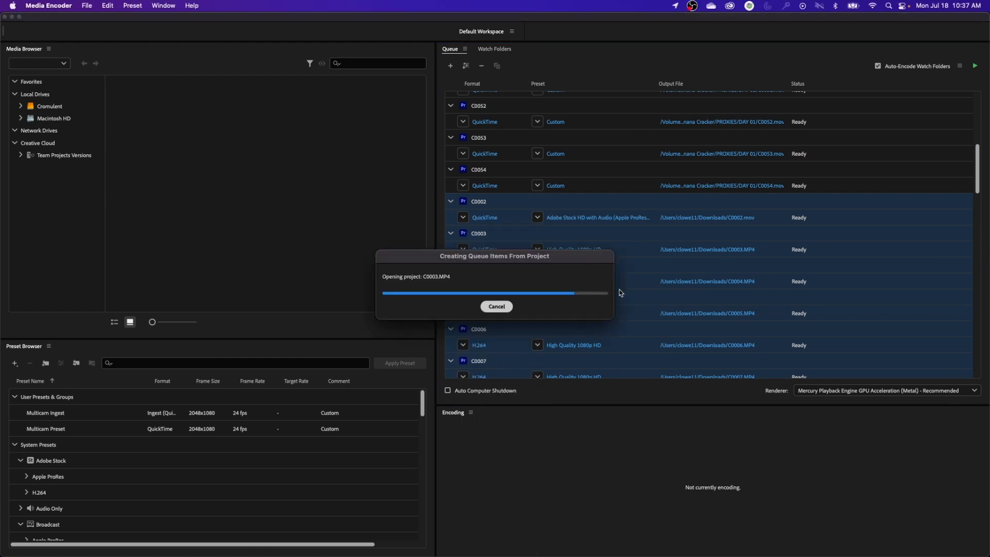
Apply the Apple ProRes 422 Proxy preset to the selected 119.88 fps clips, and show the video settings
click(579, 218)
click(595, 329)
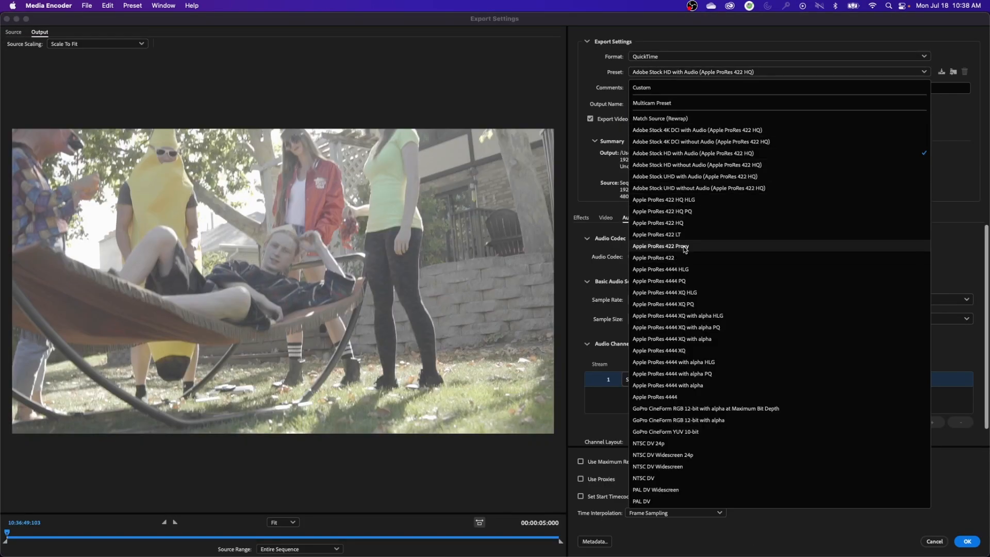
click(684, 246)
click(606, 218)
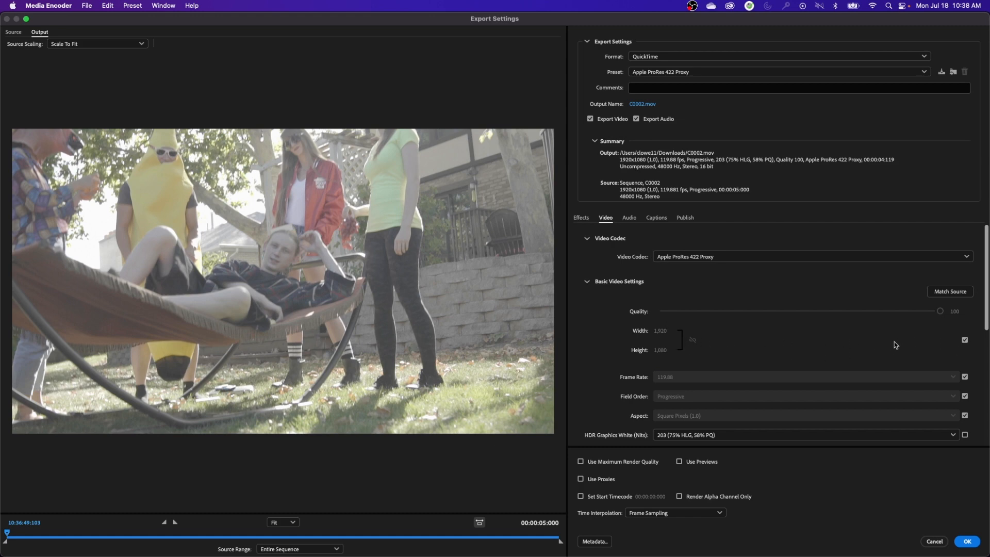
Stop matching the source frame size and set the width to 1280 with the aspect ratio locked
click(964, 340)
click(692, 340)
click(662, 333)
text(1280)
key(Return)
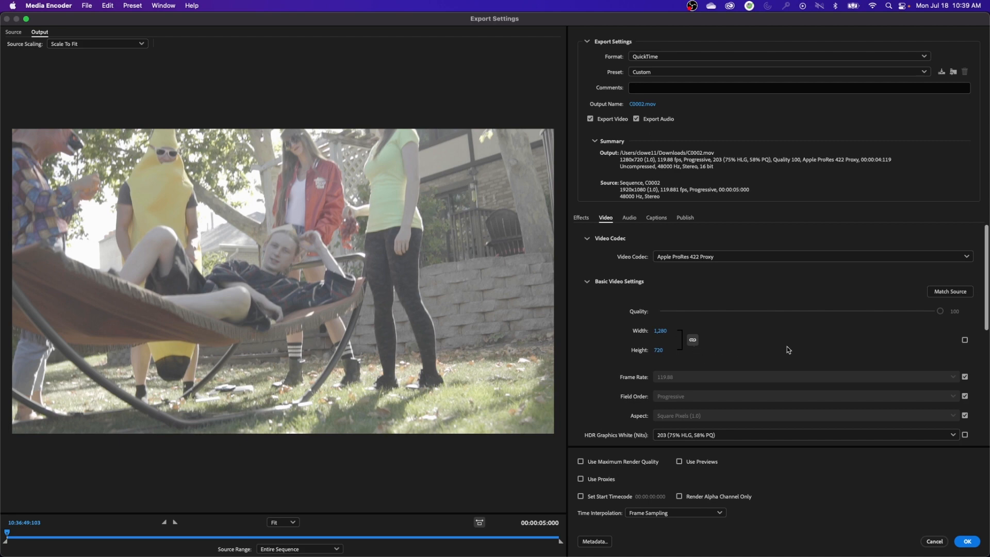
Check the audio settings, return to the video settings, and apply the export settings
click(630, 219)
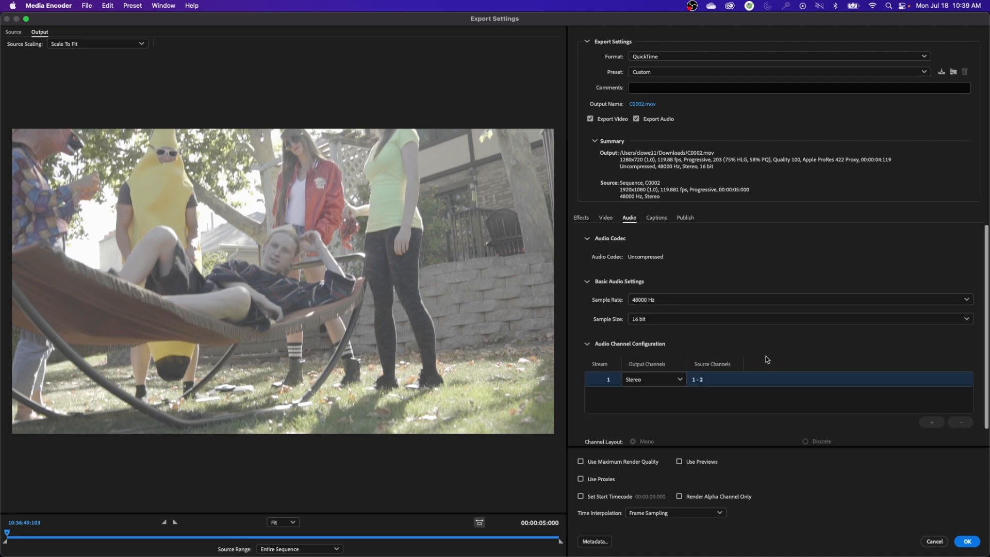
click(605, 219)
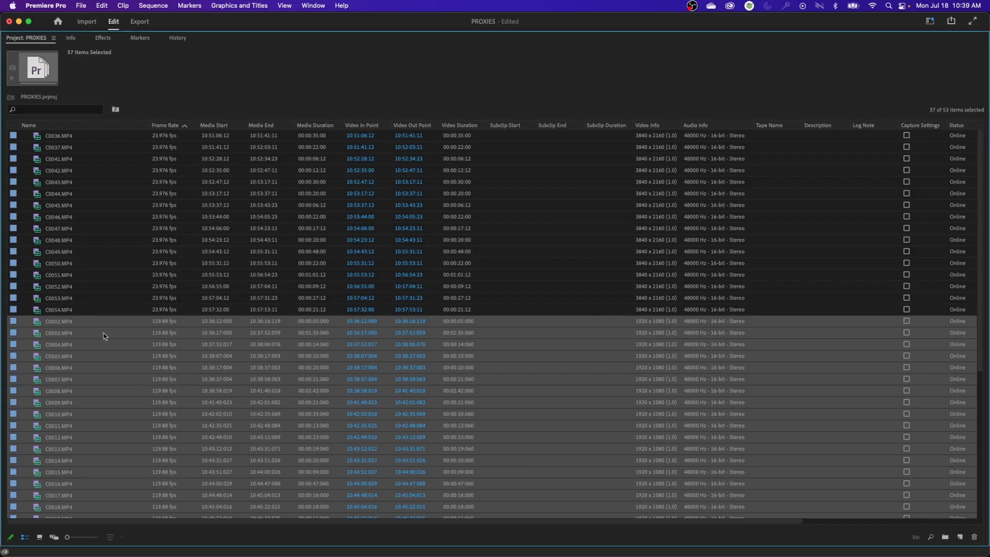
click(85, 325)
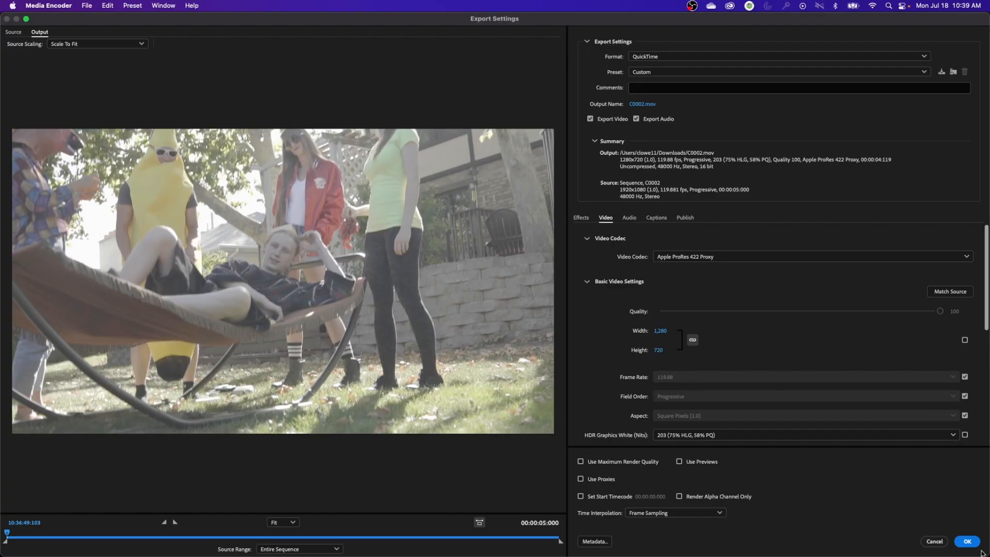
click(967, 541)
Set the output location of clips C0002 through C0040 to the DAY 01 proxies folder, and start encoding the queue
click(689, 225)
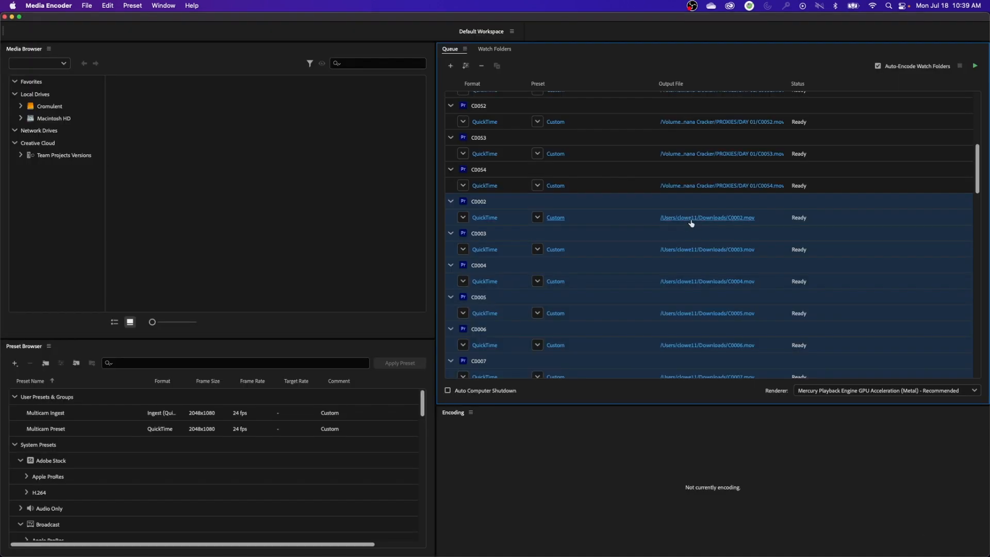
click(511, 82)
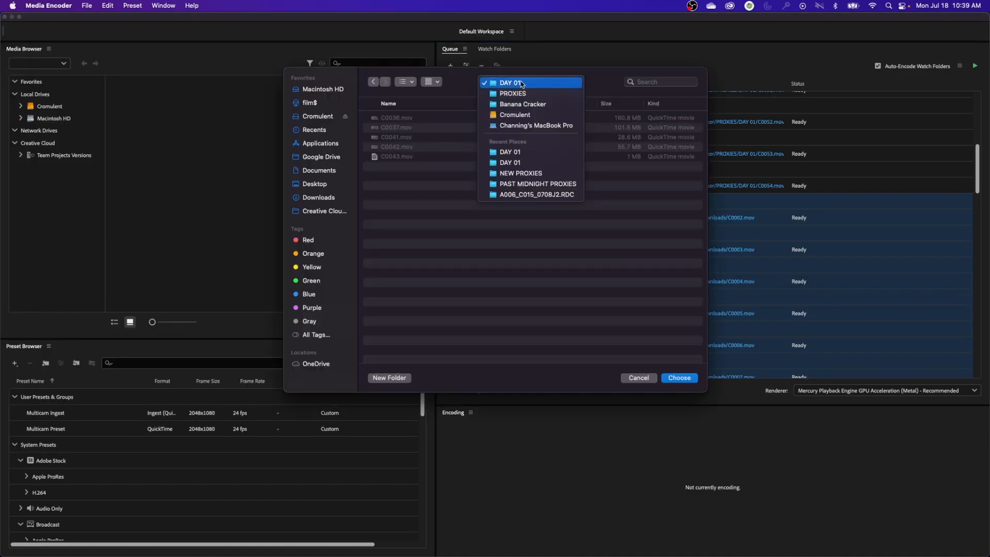
click(602, 288)
click(684, 381)
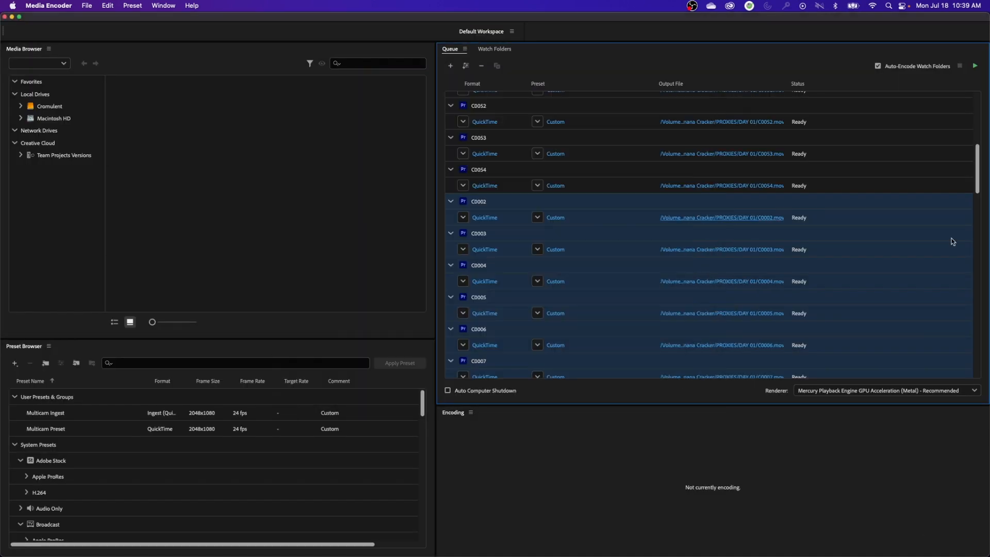
click(938, 148)
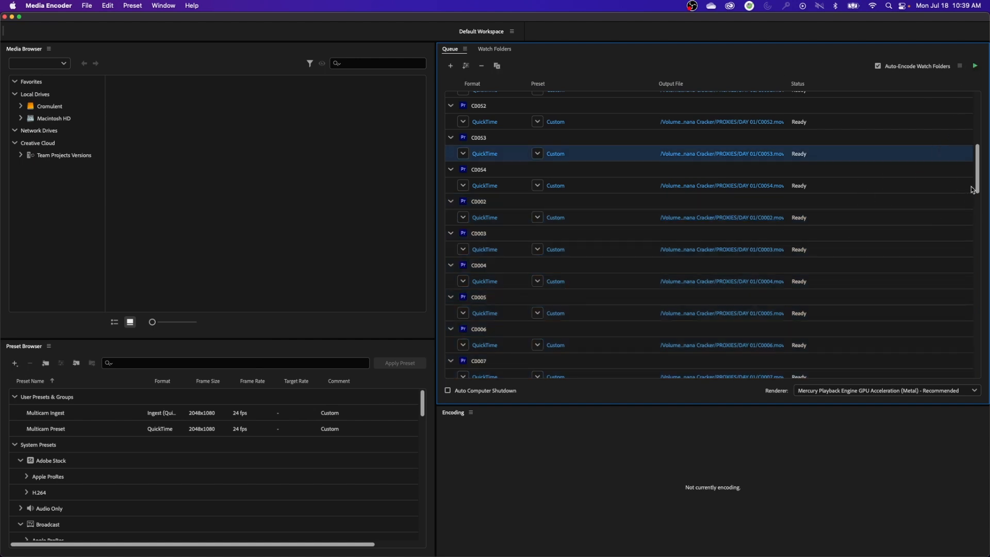
click(975, 67)
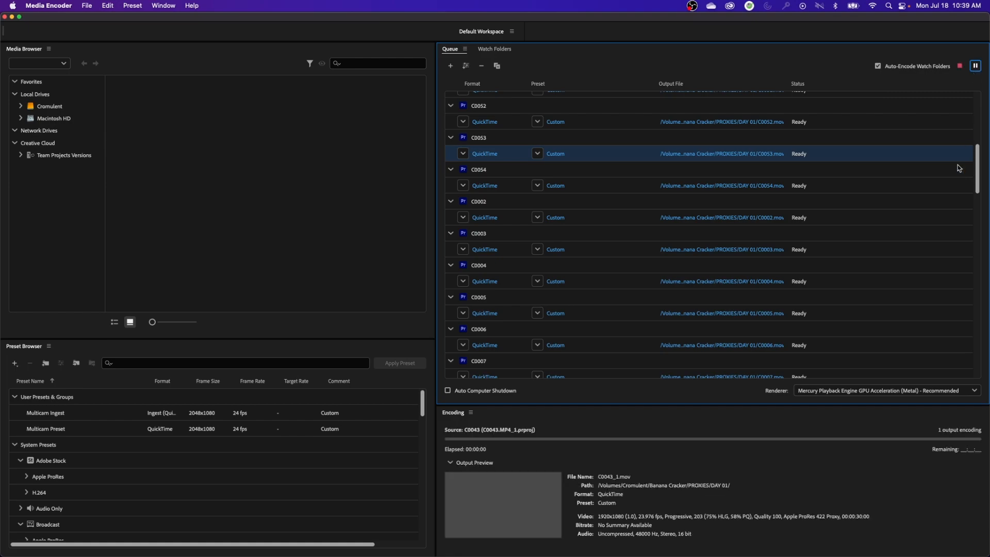
scroll(831, 350, up, 1)
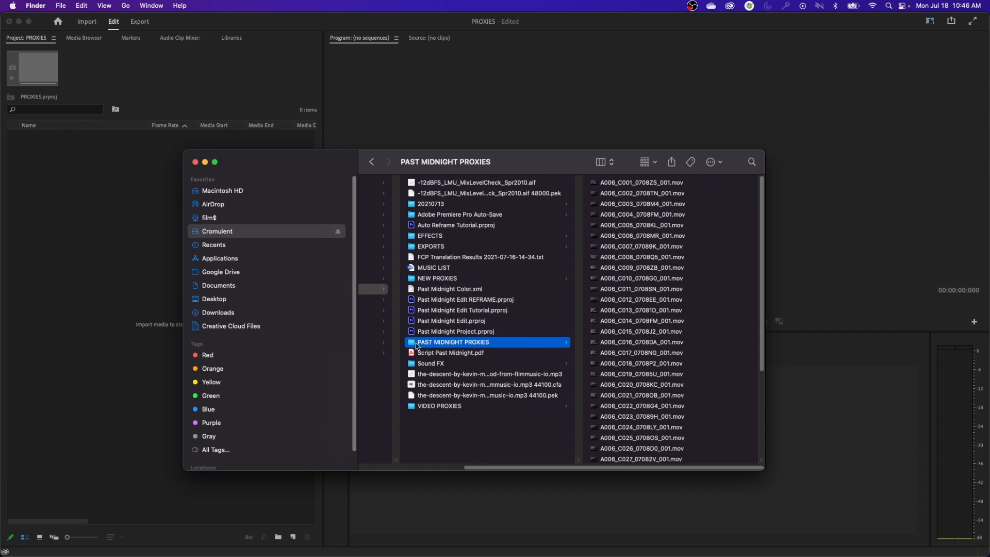
In Finder, check the PAST MIDNIGHT PROXIES folder's size, view the contents of the 20210713 folder, and reselect the proxies folder
key(super+i)
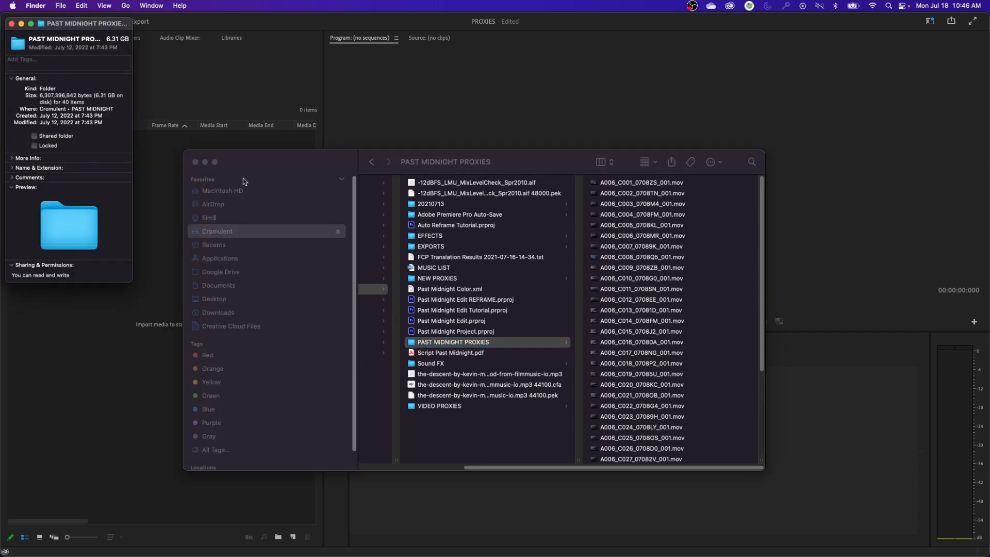
key(super+w)
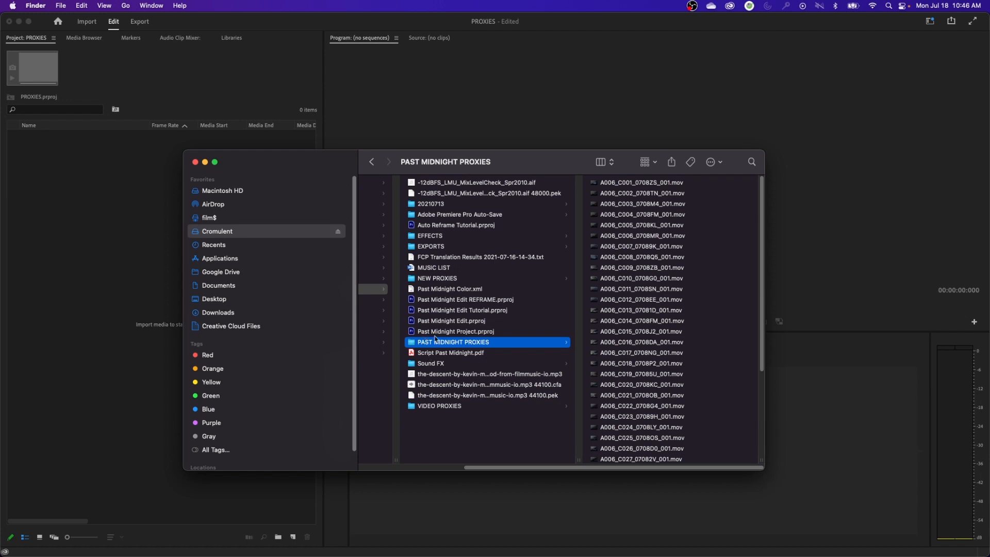
click(432, 204)
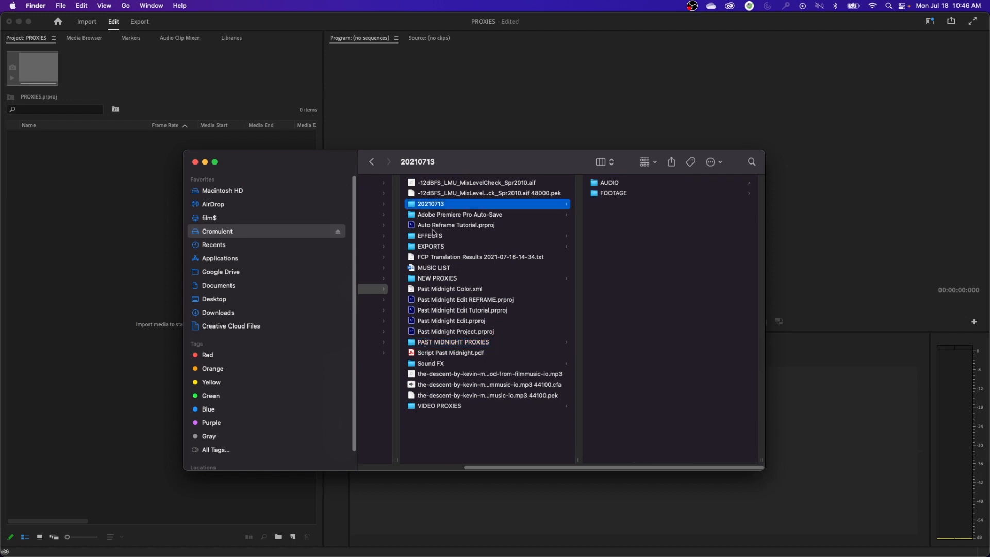
click(446, 343)
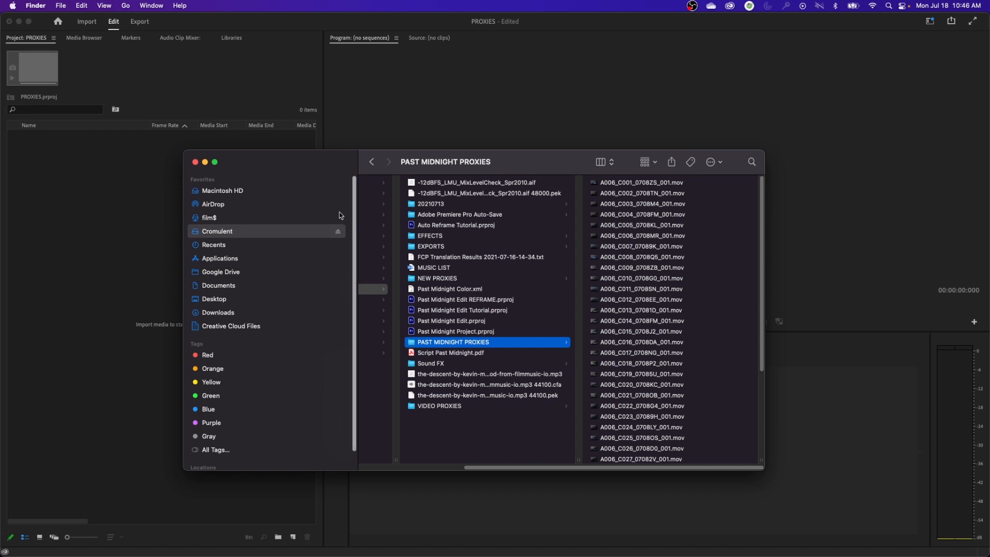
Import the PAST MIDNIGHT PROXIES folder from Finder into the project and create a sequence from clip A006_C001_0708ZS_001.mov
drag(306, 161, 504, 161)
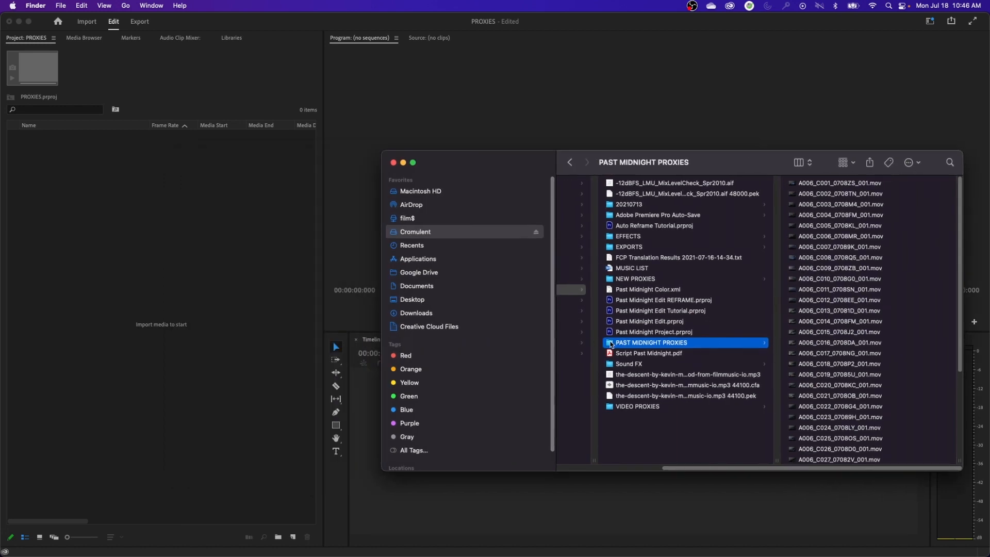
drag(611, 345, 181, 389)
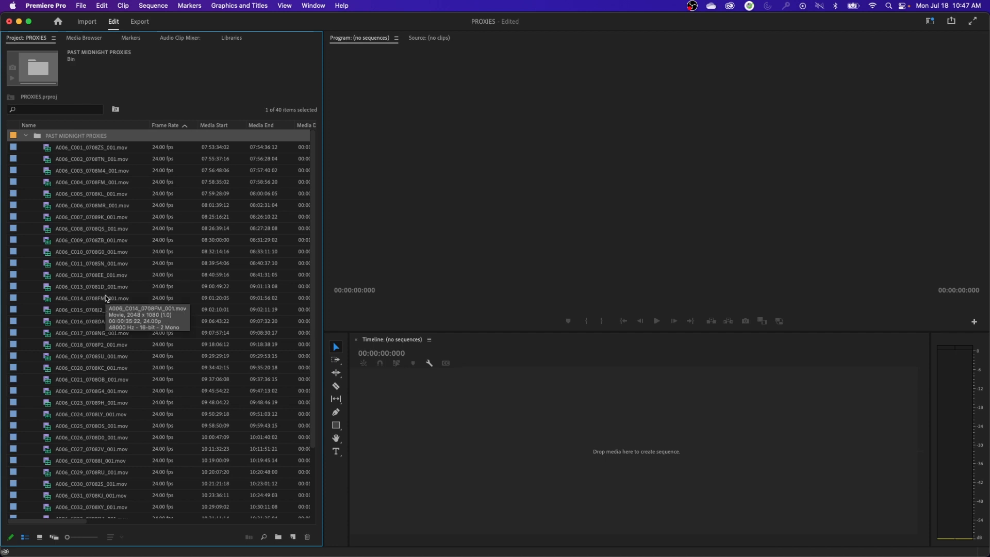
click(64, 159)
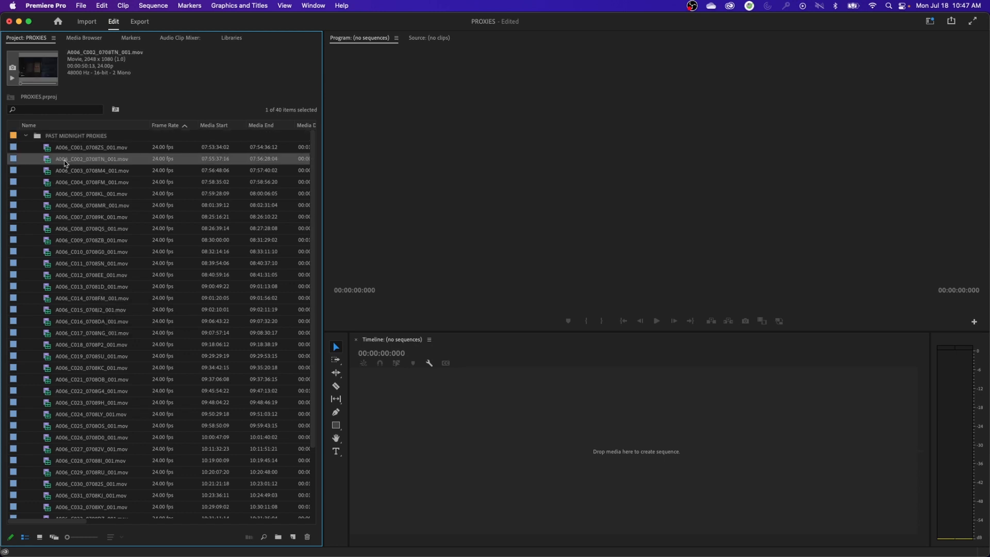
click(48, 149)
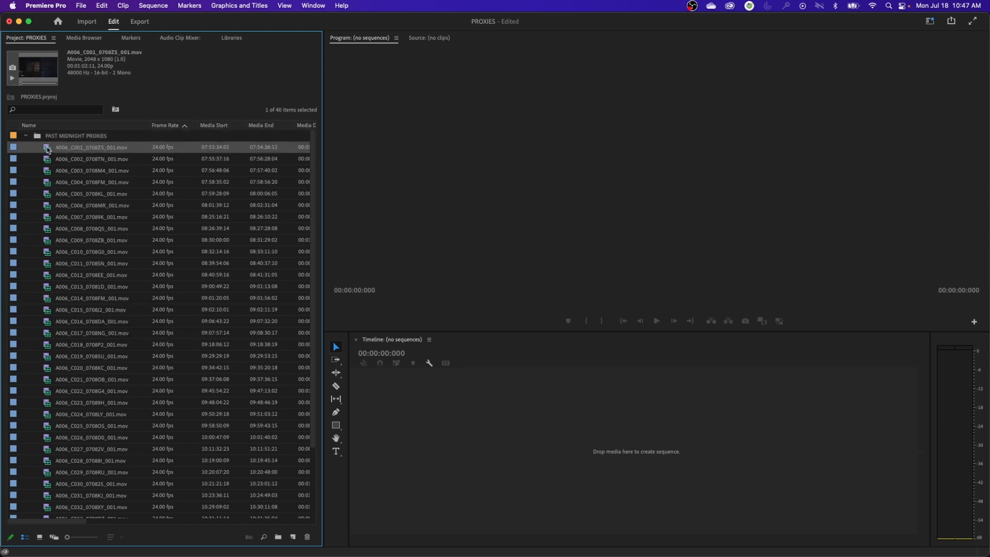
drag(47, 149, 469, 442)
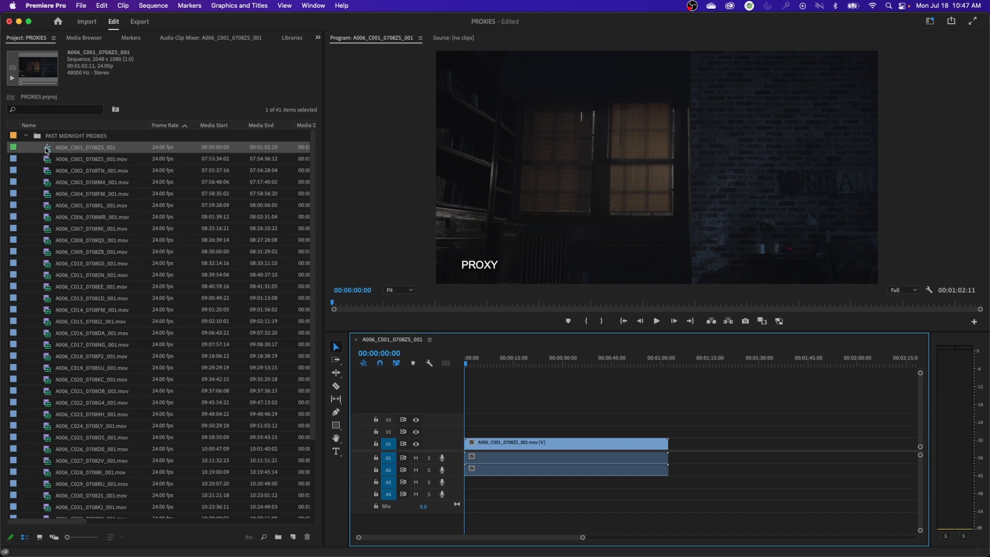
Move the new sequence out of the PAST MIDNIGHT PROXIES bin and rename it EDIT PROJECT
drag(47, 149, 20, 148)
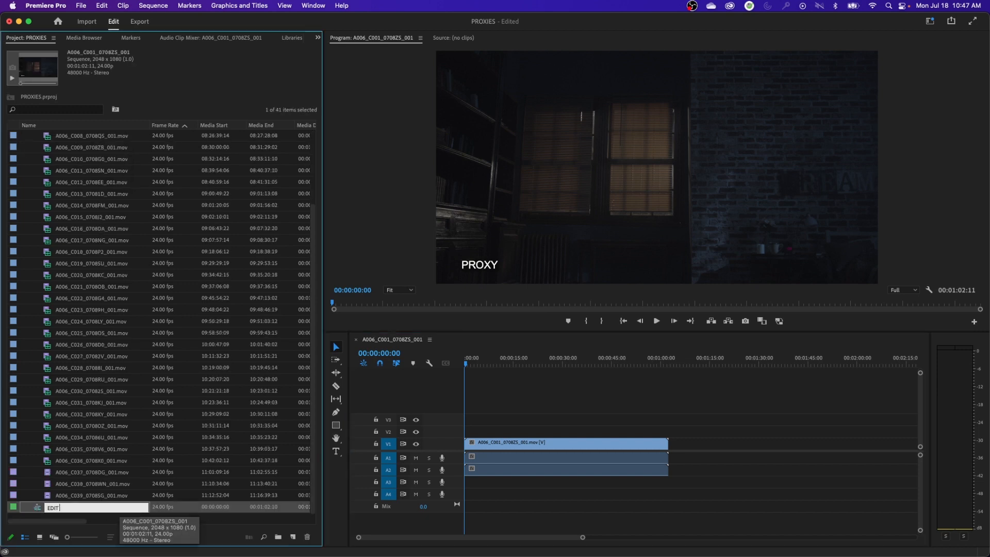
text(CT)
key(Return)
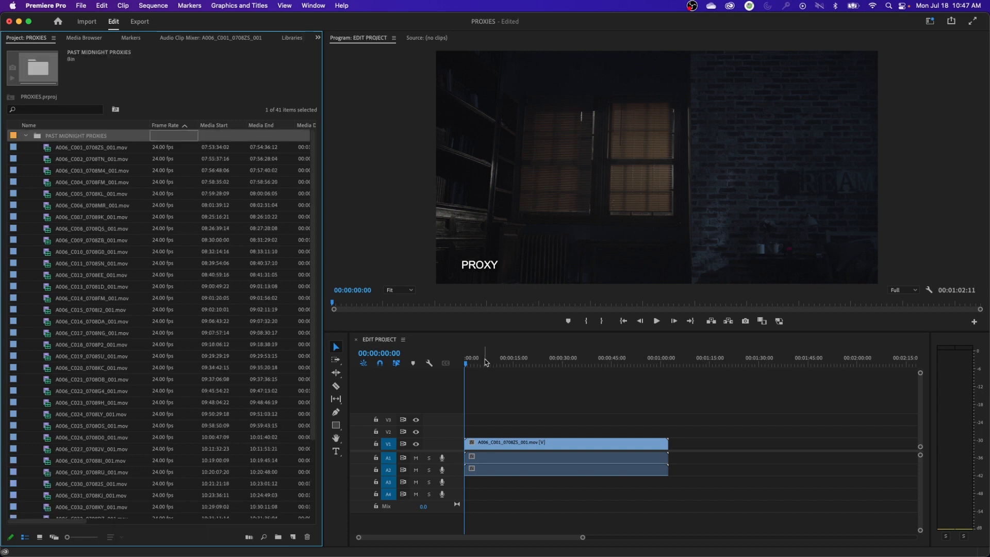
Scrub and play through the proxy clip in the EDIT PROJECT sequence, and show the project items as icons
click(500, 354)
drag(503, 364, 555, 364)
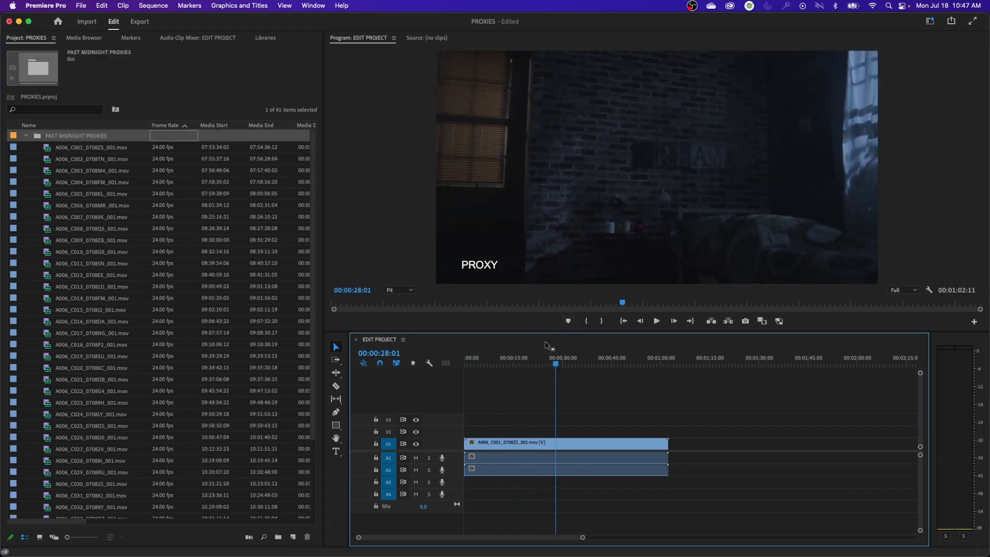
key(space)
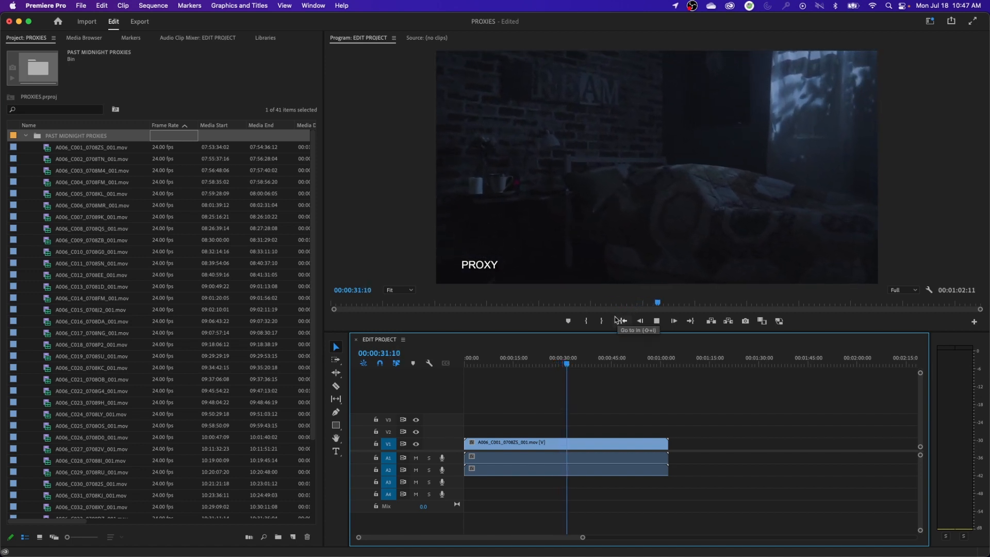
drag(568, 363, 609, 367)
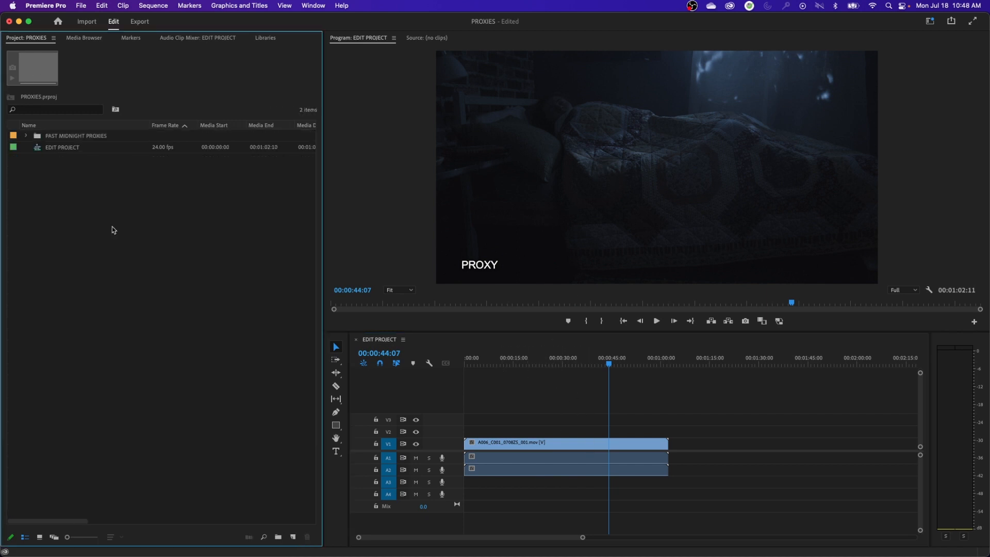
click(67, 148)
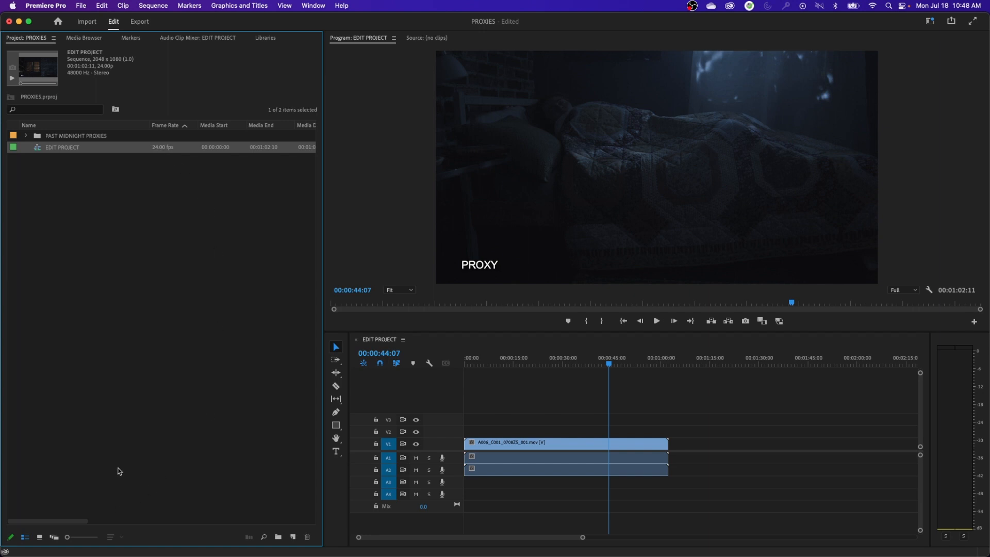
click(39, 537)
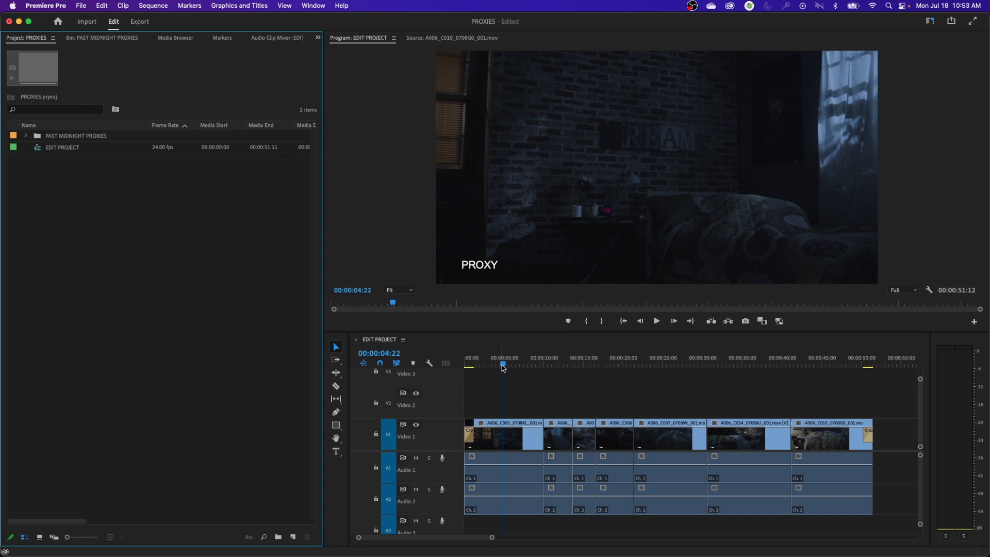
Export the EDIT PROJECT sequence as a Final Cut Pro XML named EDIT PROJECT in the PAST MIDNIGHT folder
click(67, 148)
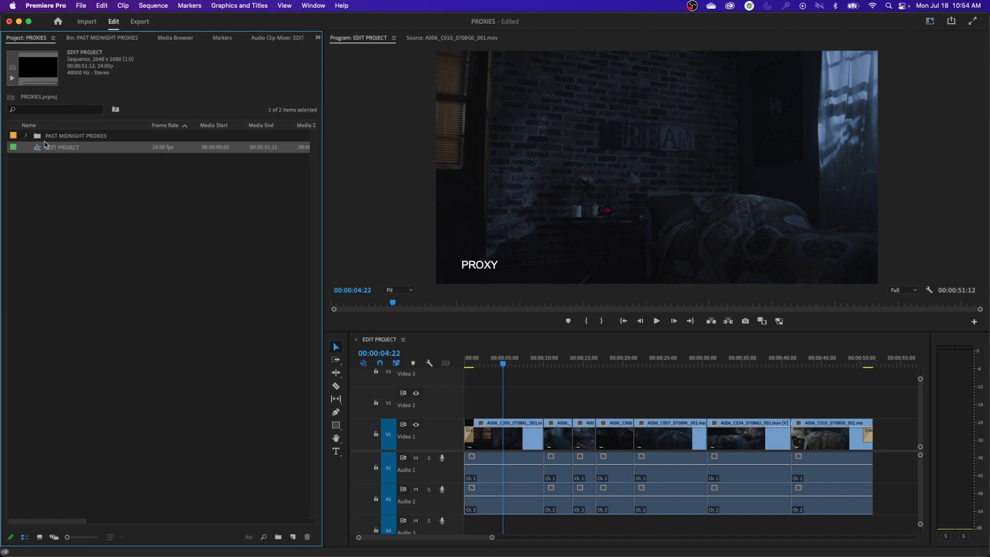
click(82, 7)
mouse_move(123, 310)
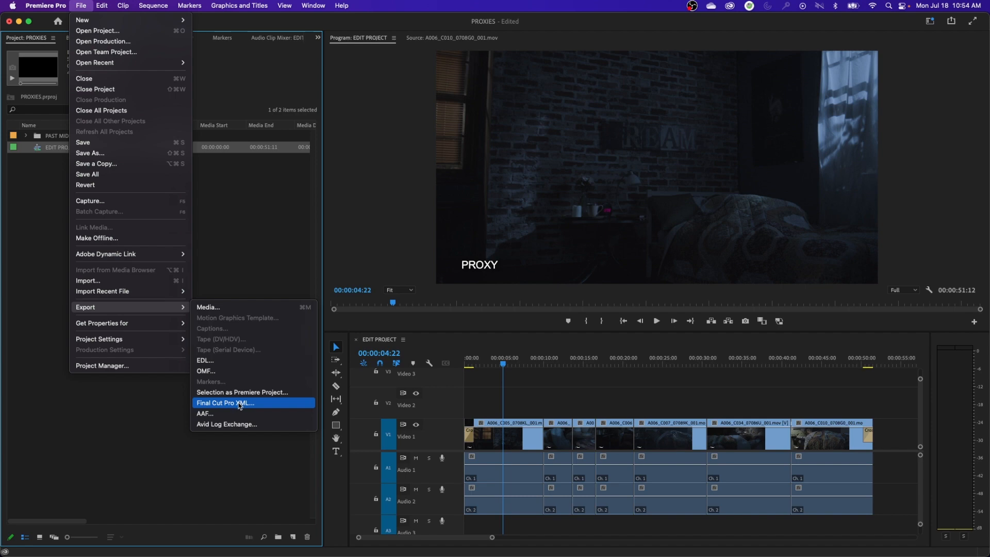
click(240, 404)
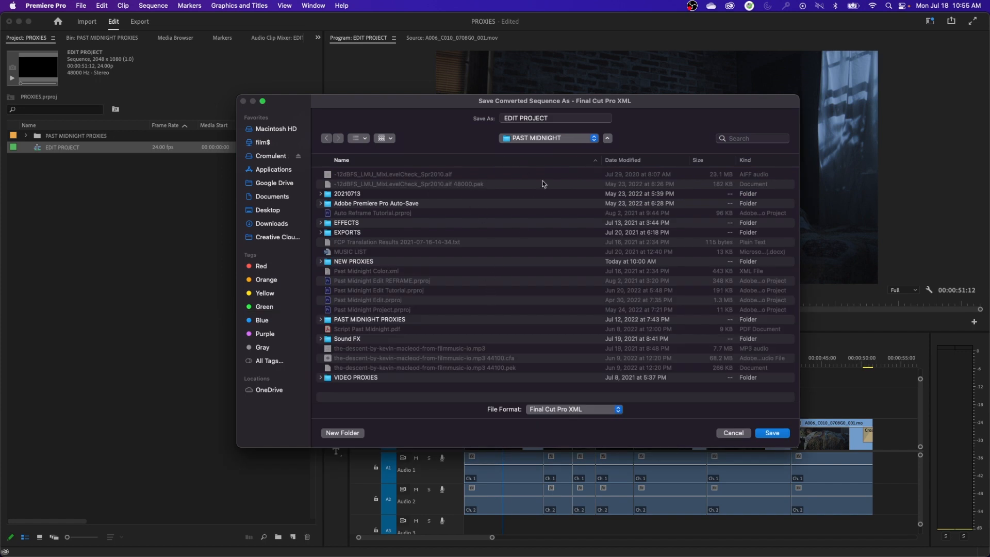
triple_click(559, 119)
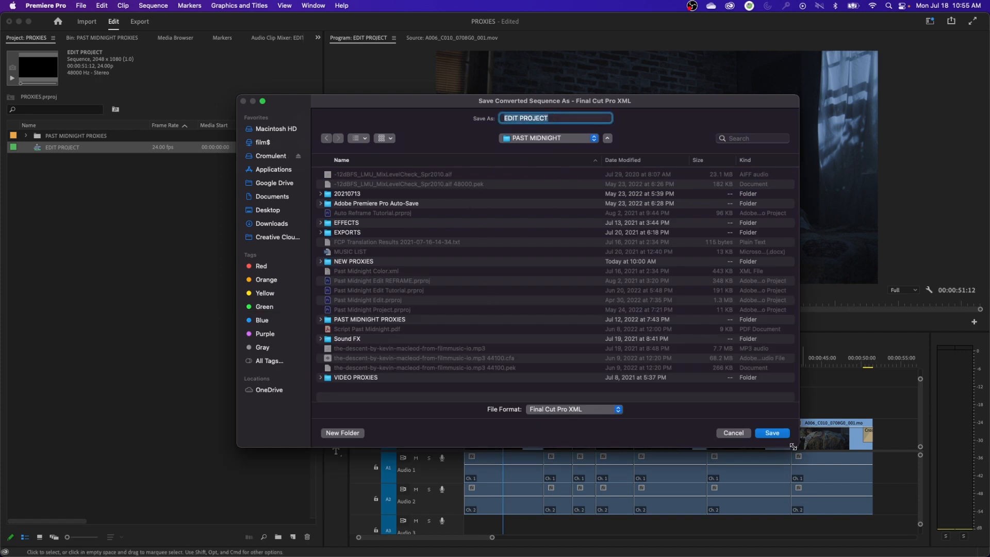
click(772, 433)
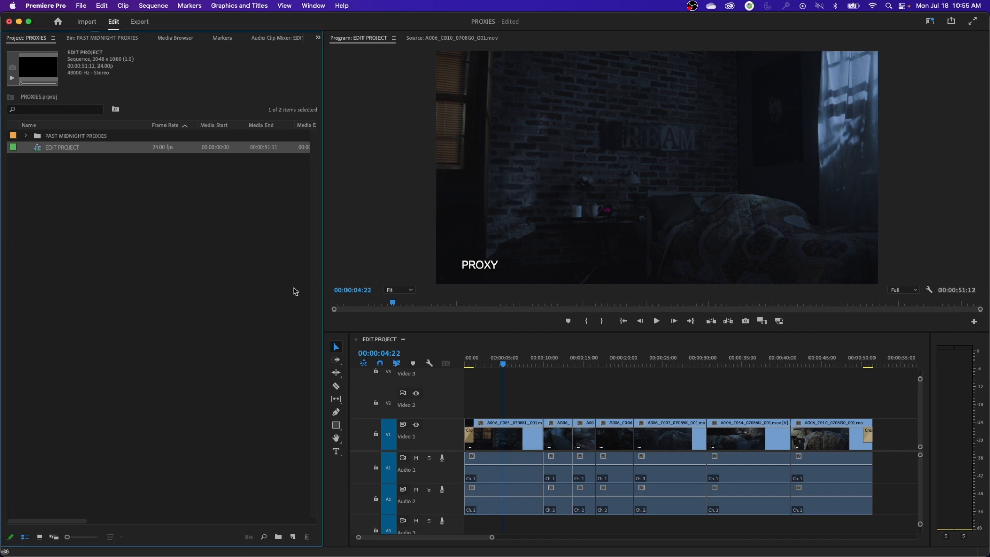
click(272, 271)
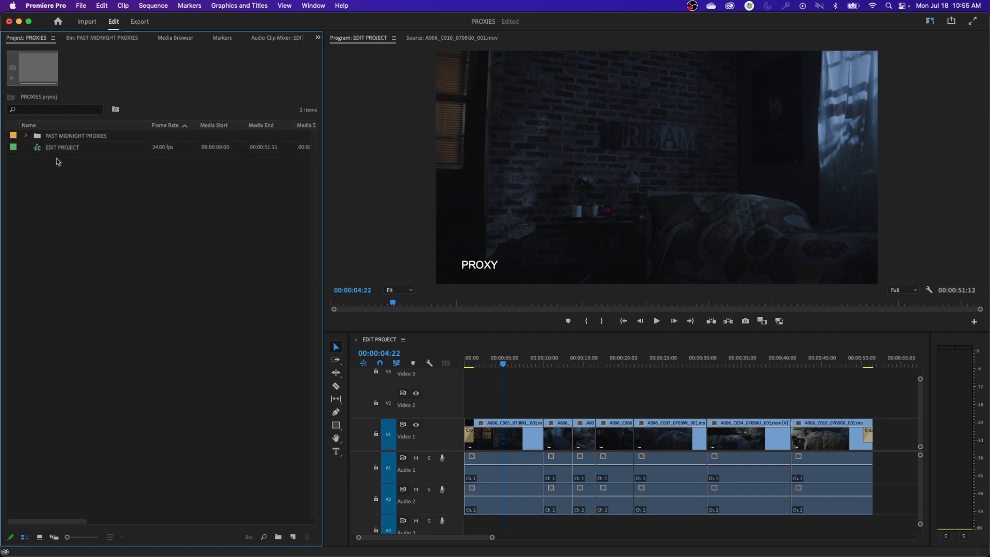
Save and close the PROXIES project
click(81, 6)
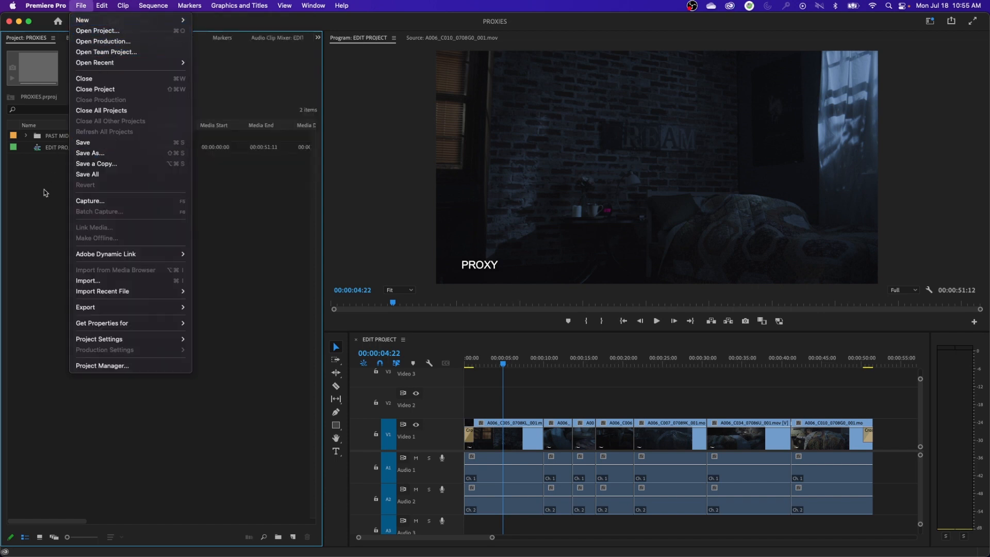
click(44, 190)
click(83, 6)
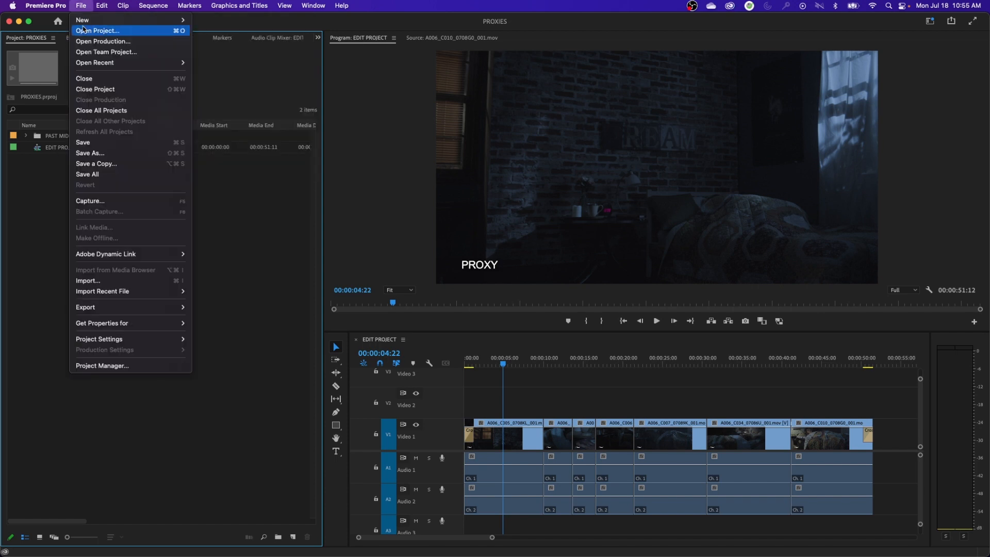
click(107, 90)
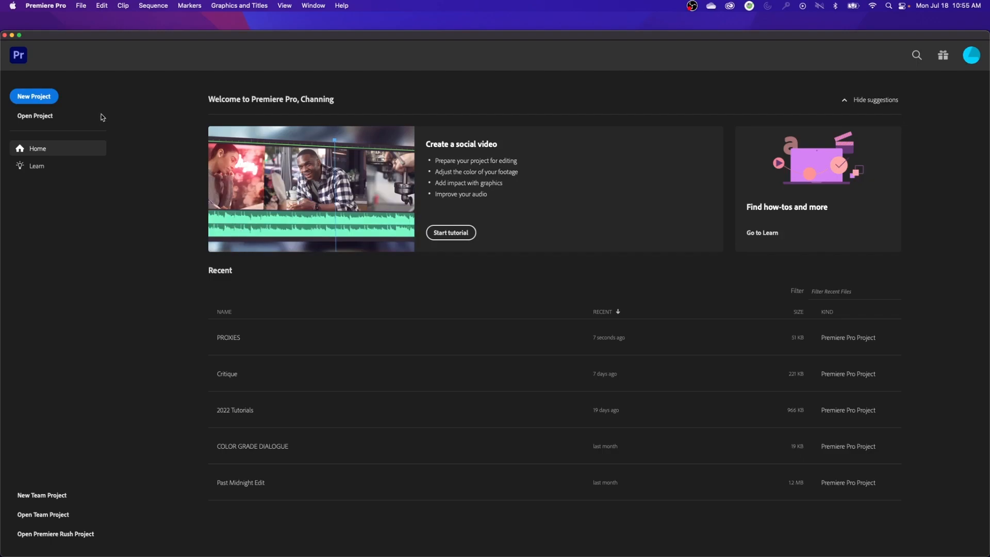
Create a new project named HQ PROJECT in the PAST MIDNIGHT folder without importing any media
click(34, 97)
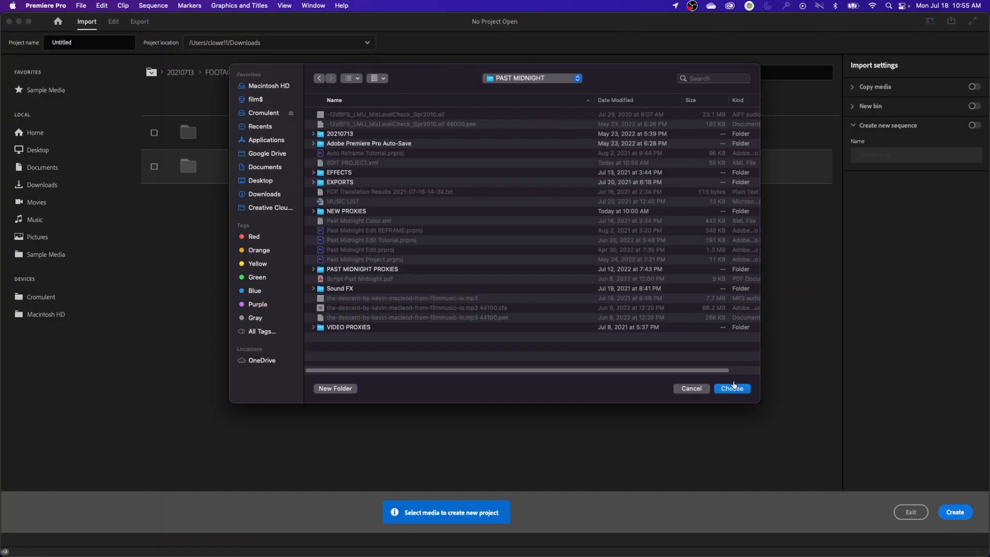
click(736, 391)
click(91, 45)
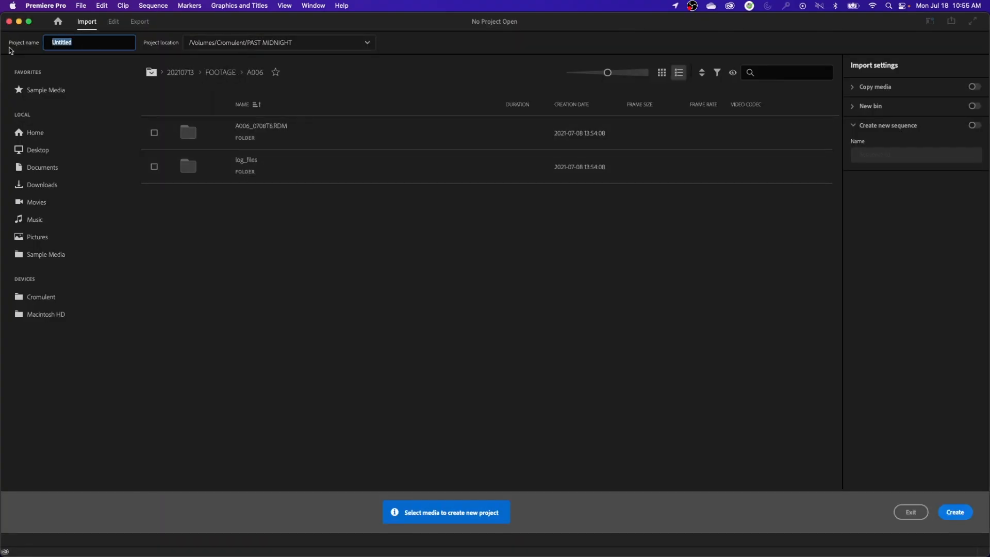
text(HQ PROJECT)
click(960, 514)
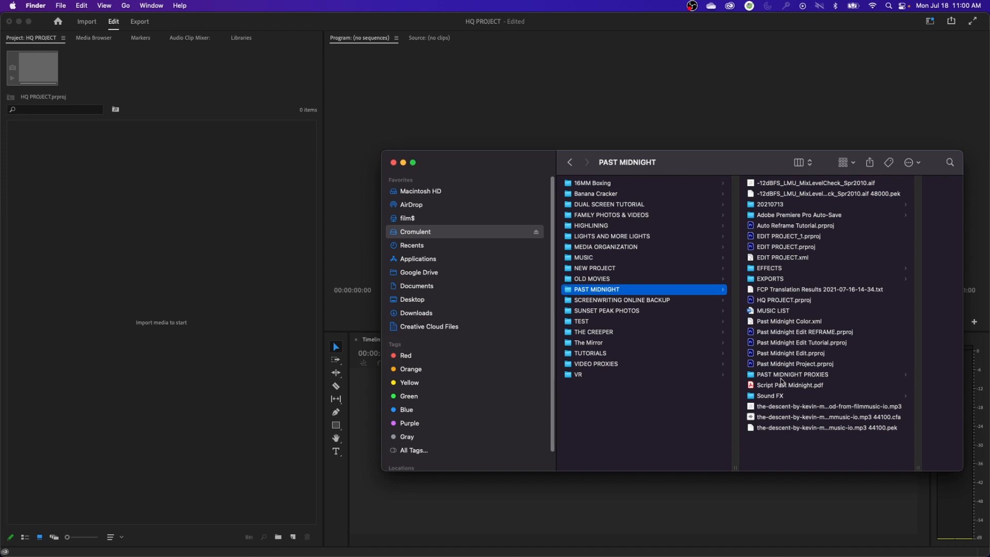
In Finder, move the PAST MIDNIGHT PROXIES folder out of PAST MIDNIGHT into the TEST folder
click(751, 377)
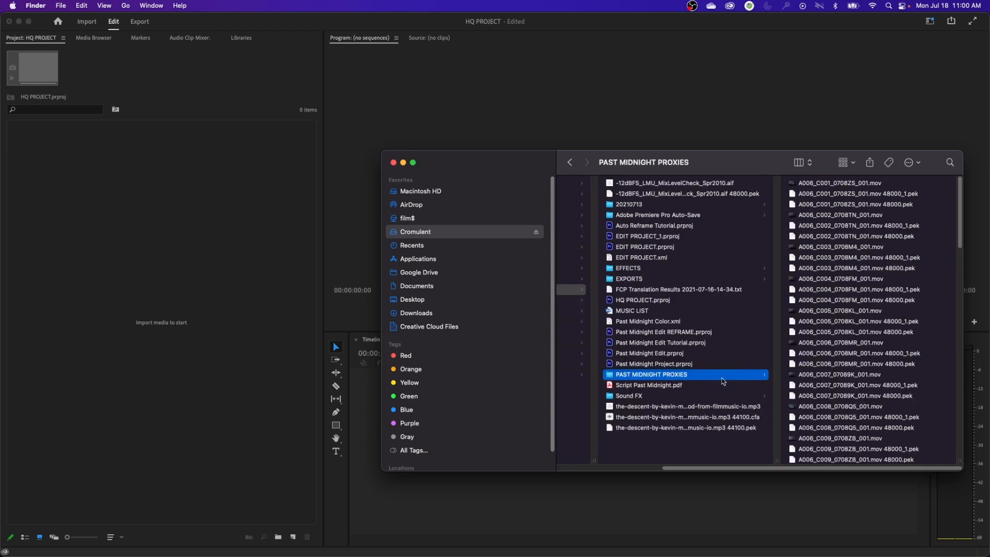
scroll(733, 458, left, 5)
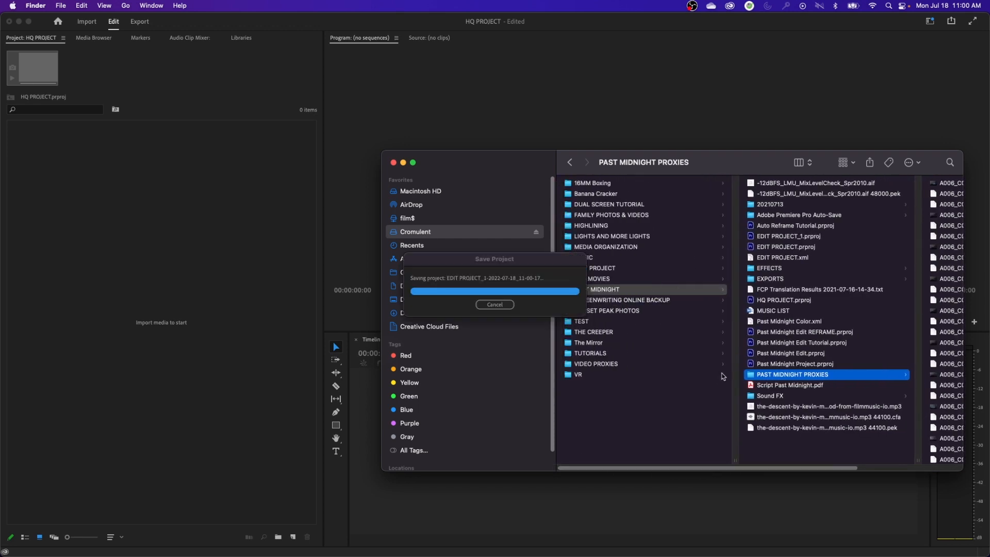
drag(751, 377, 575, 324)
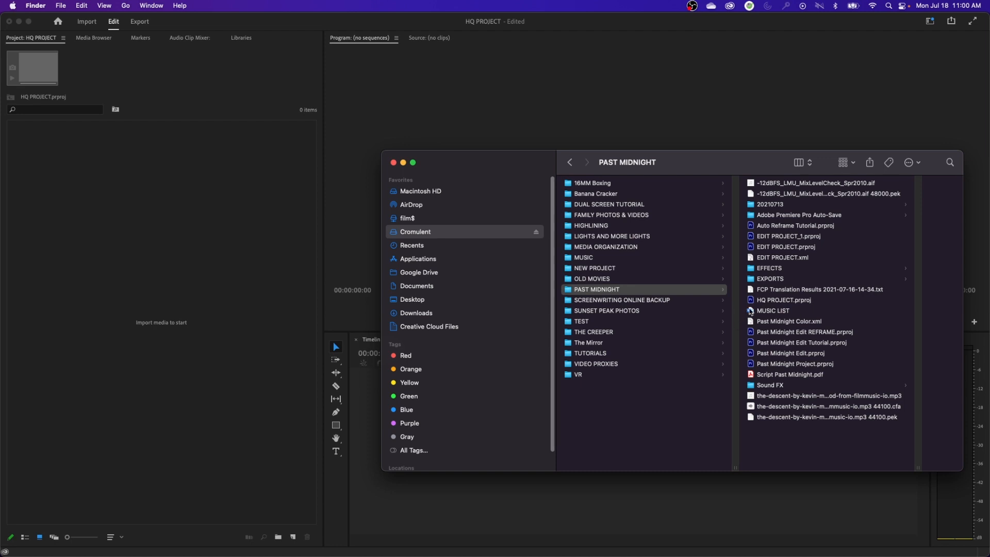
Switch back to Premiere Pro and import EDIT PROJECT.xml from the PAST MIDNIGHT folder into HQ PROJECT
click(60, 257)
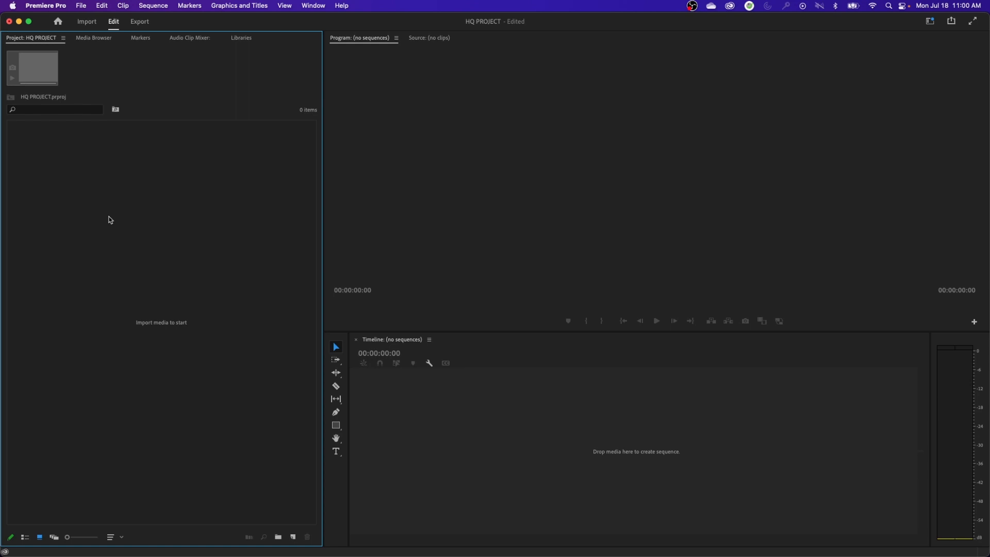
double_click(110, 220)
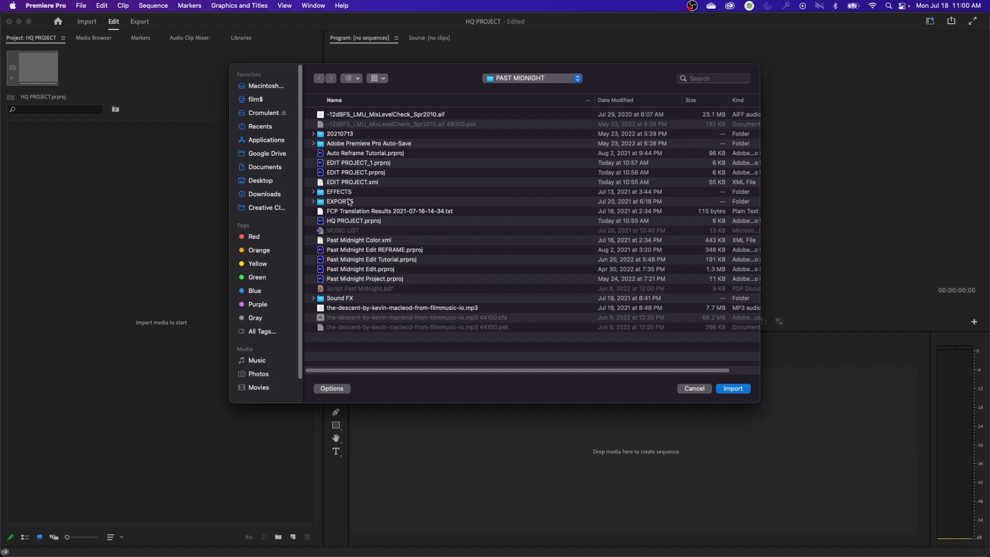
click(355, 184)
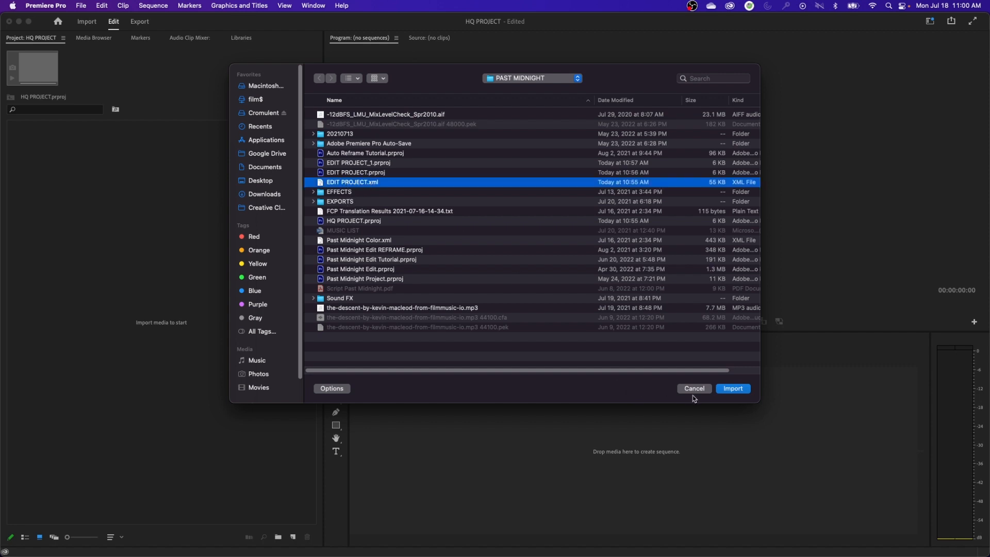
click(732, 389)
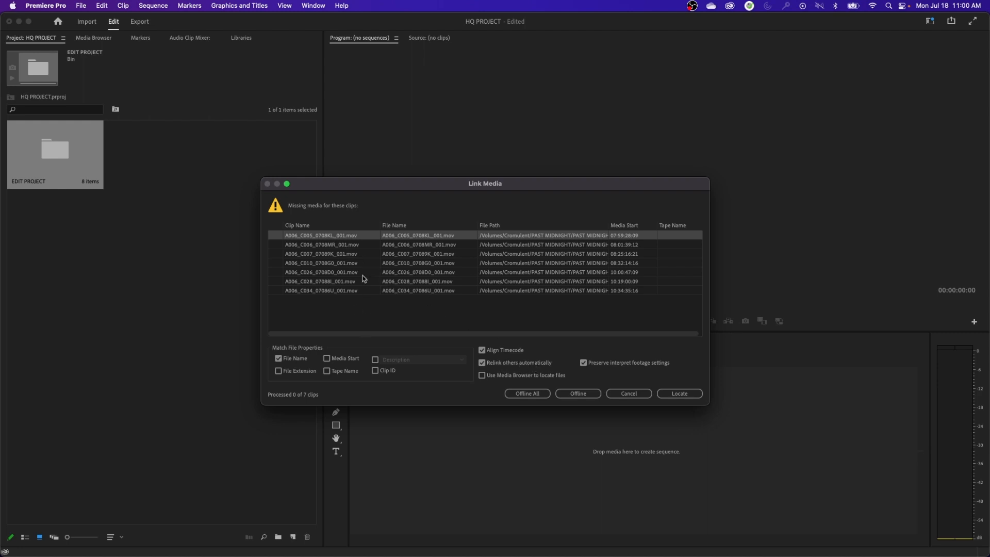
Relink the missing clips by file name only, locating A006_C005_0708KL_001.R3D in the 20210713 FOOTAGE folder under A006, A006_0708TB.RDM
click(278, 371)
click(677, 395)
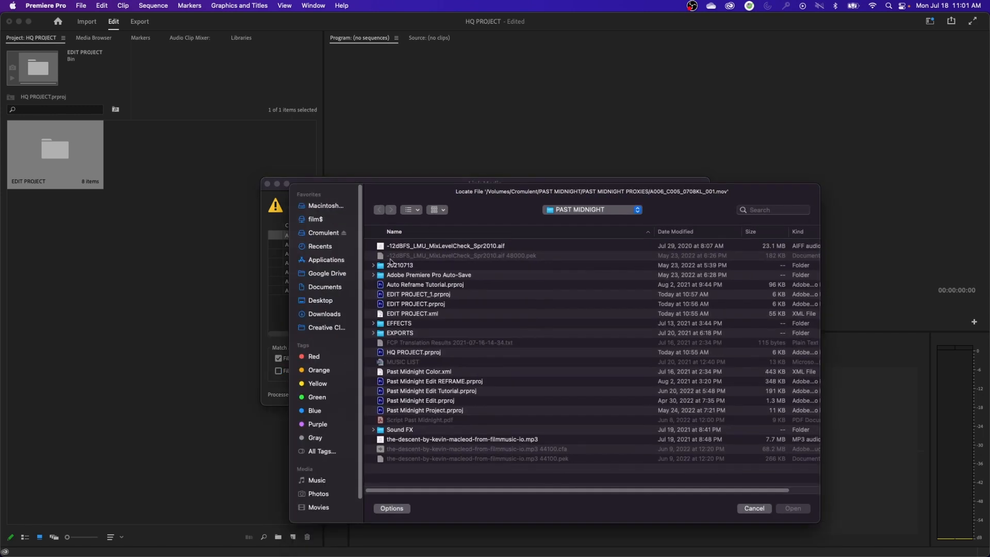
double_click(406, 268)
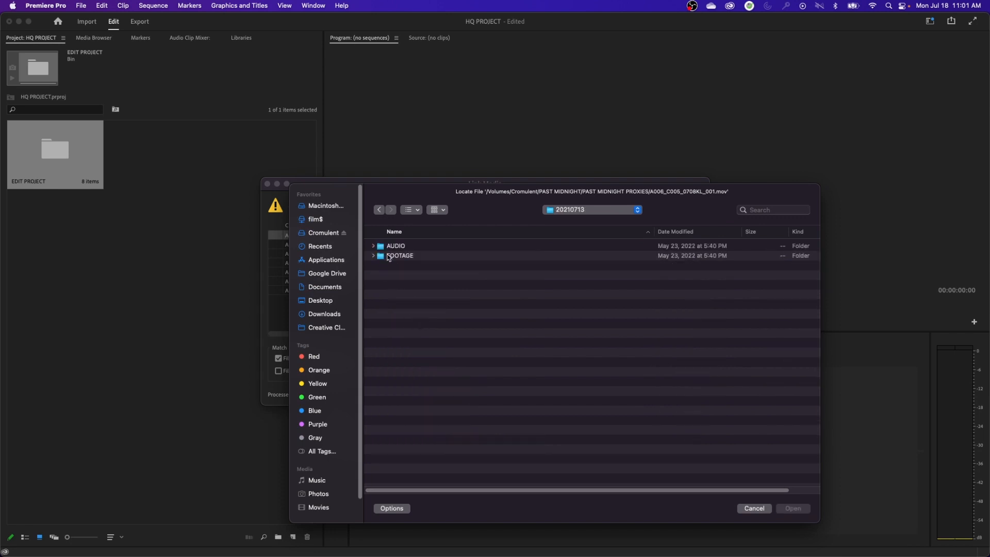
double_click(388, 256)
click(387, 247)
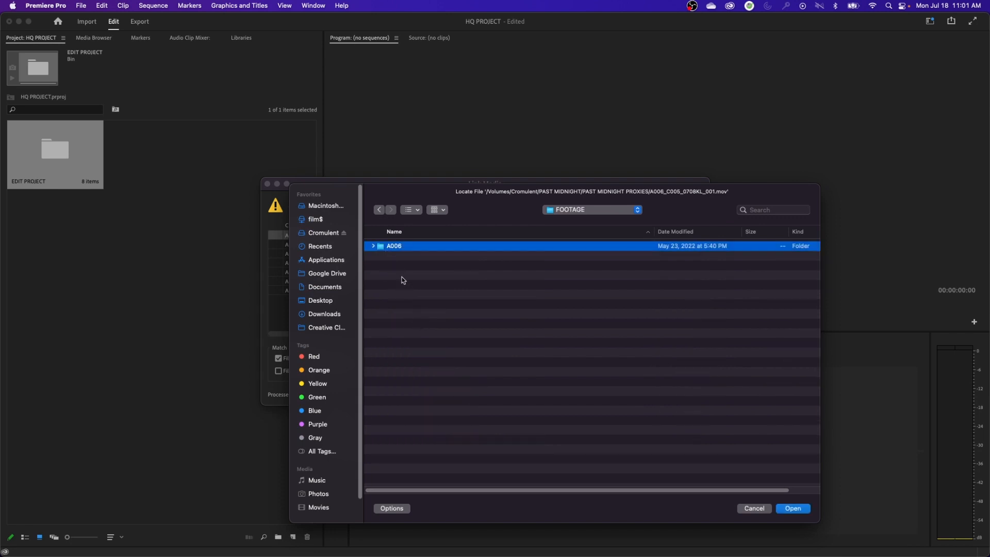
double_click(391, 247)
double_click(403, 247)
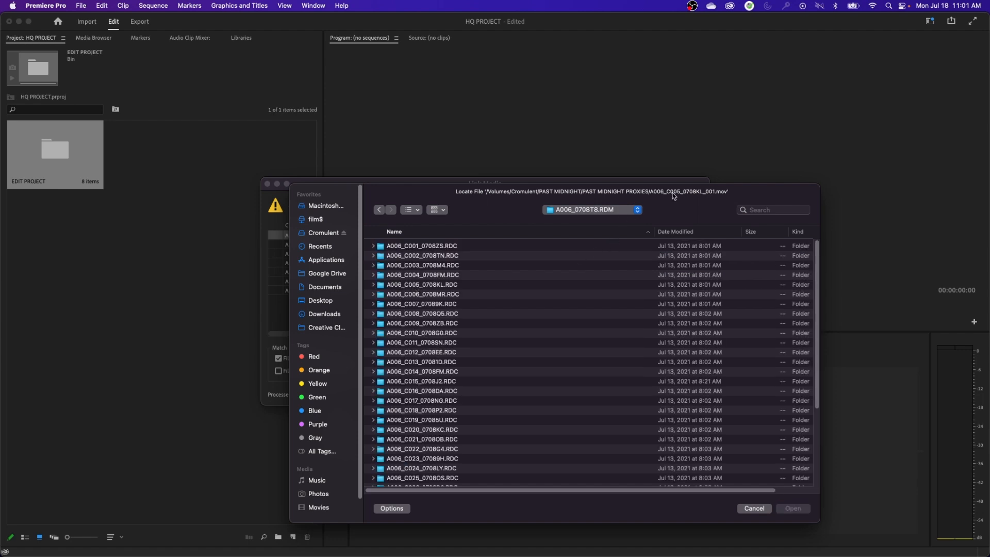
click(416, 288)
double_click(416, 287)
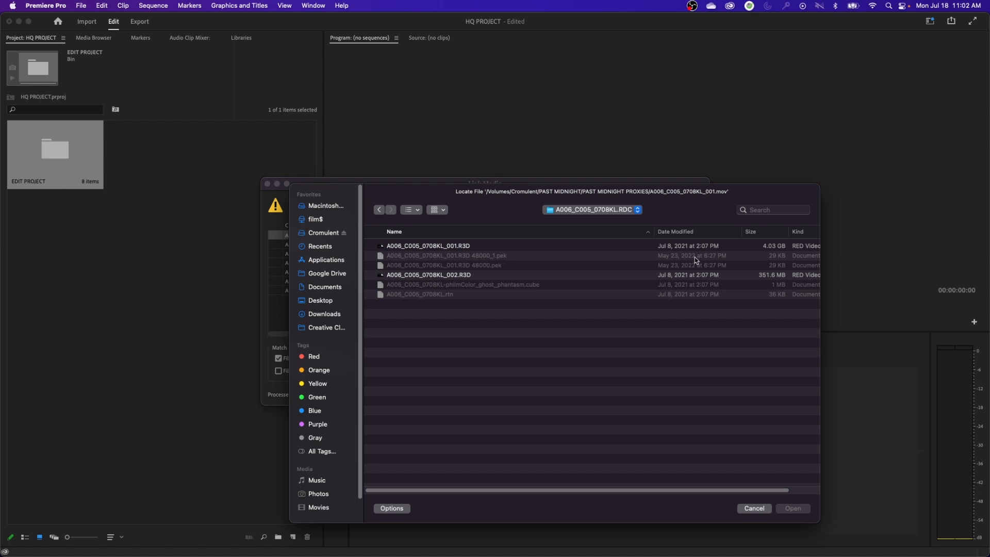
click(446, 247)
click(800, 510)
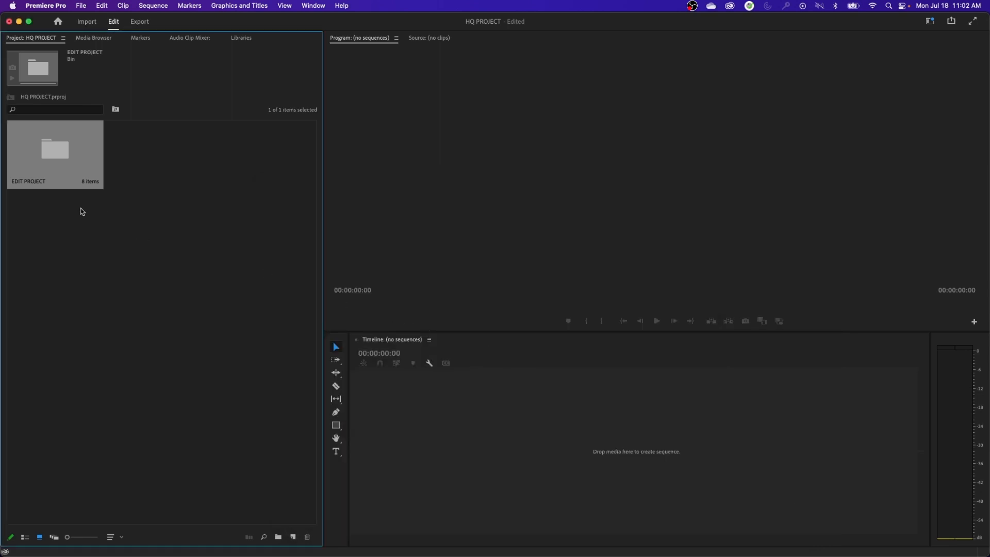
Show the project items as a list, open the EDIT PROJECT sequence, scrub to 00:00:04:14, and take the sequence out of its bin
click(24, 537)
click(58, 229)
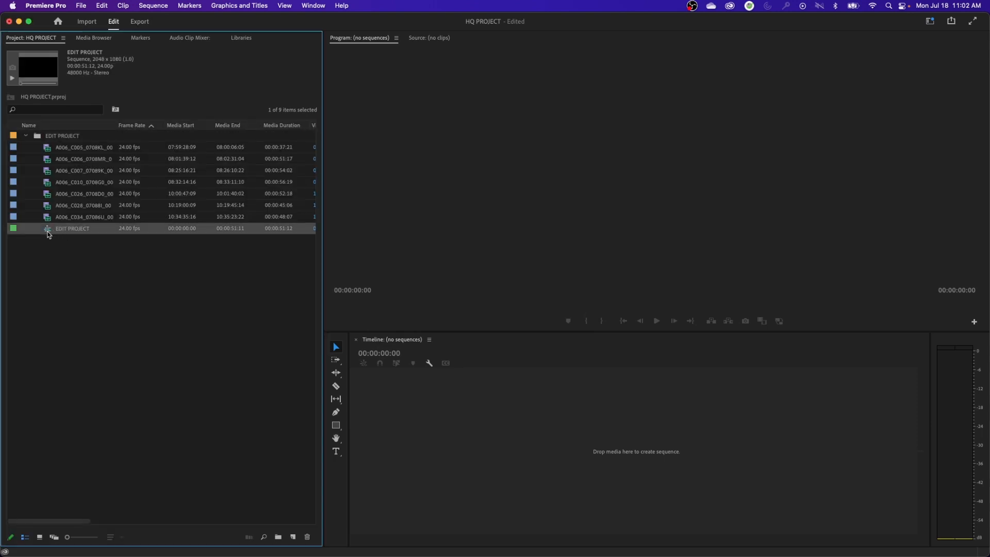
double_click(49, 231)
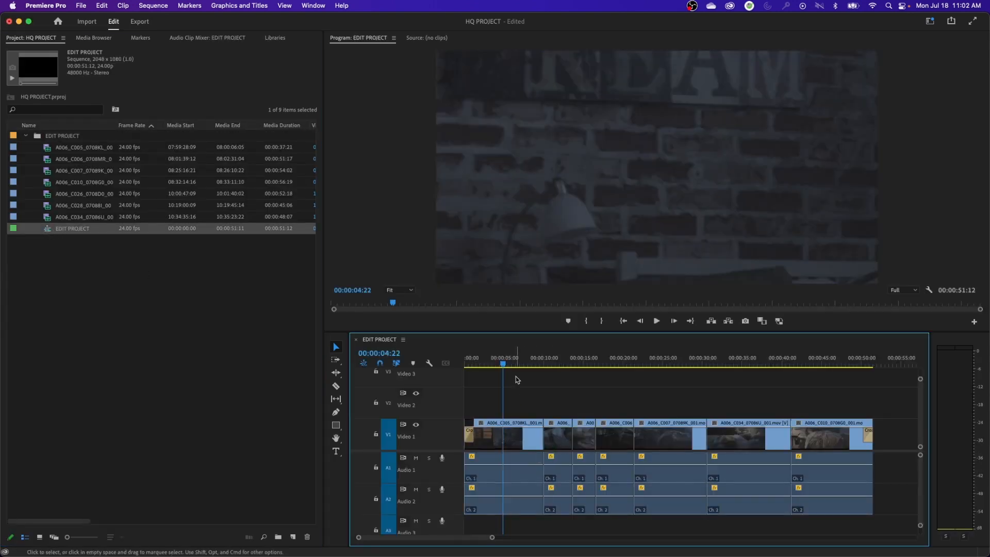
drag(523, 364, 501, 373)
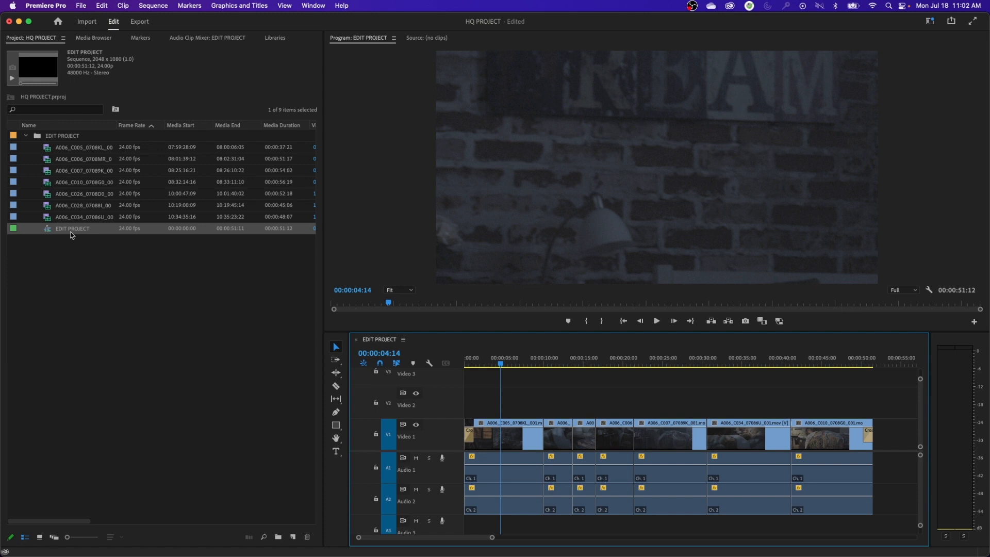
drag(72, 236, 86, 247)
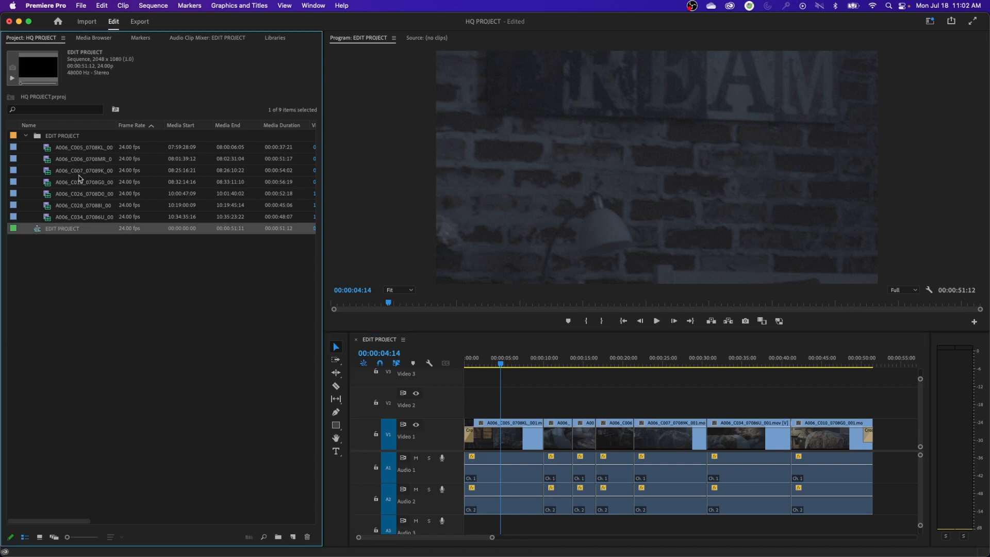
Set the EDIT PROJECT sequence's frame size to 8192 by 4096 to match the RED clips, accepting deletion of its previews
click(78, 149)
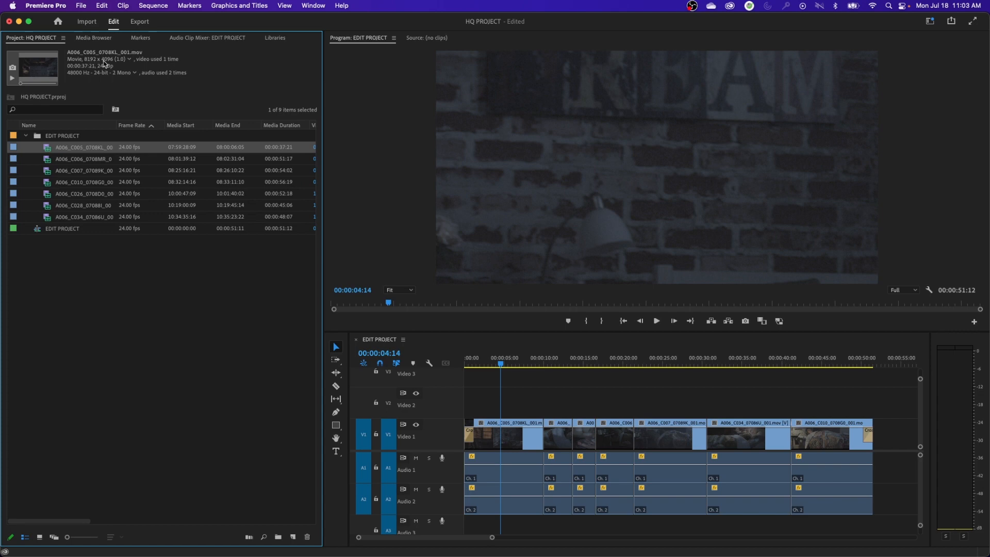
right_click(69, 228)
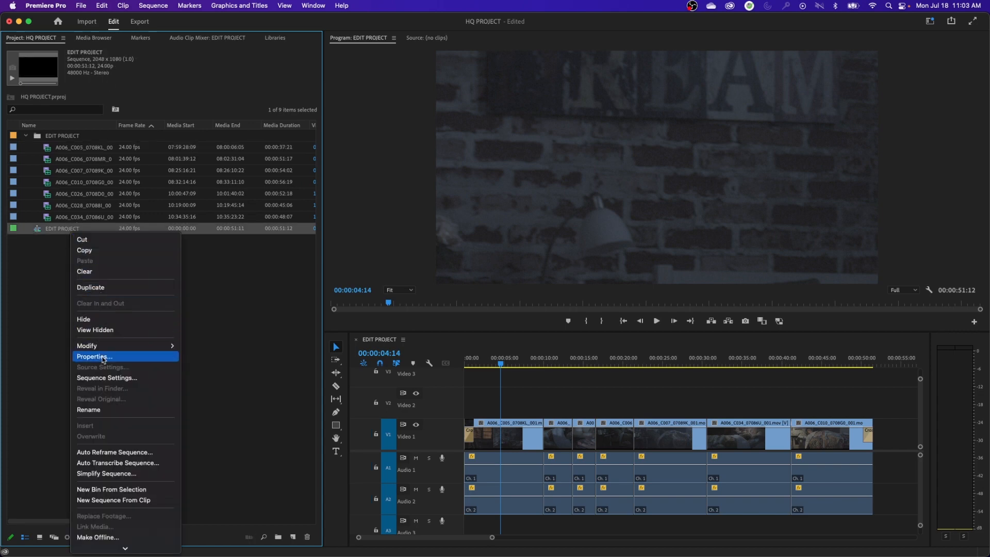
click(119, 379)
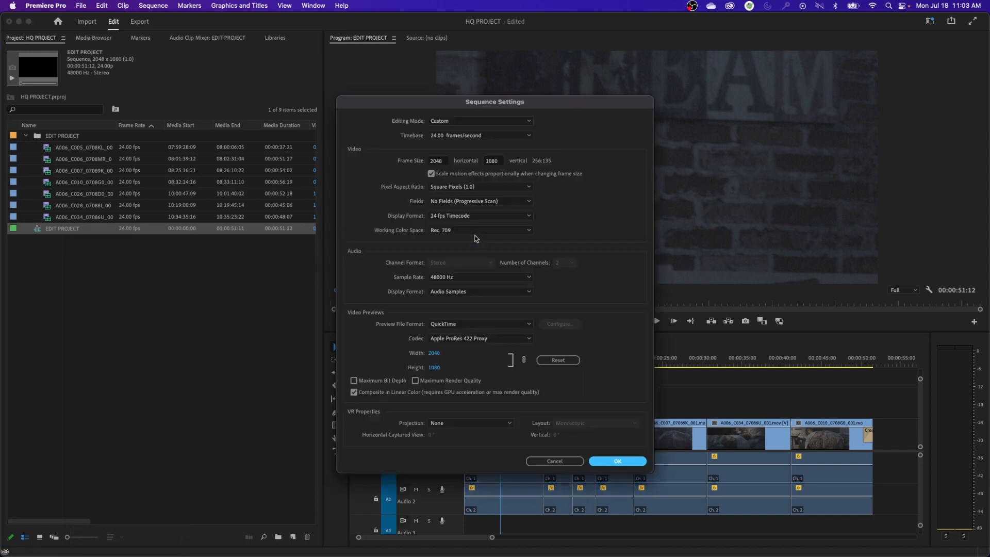
double_click(437, 164)
text(8192)
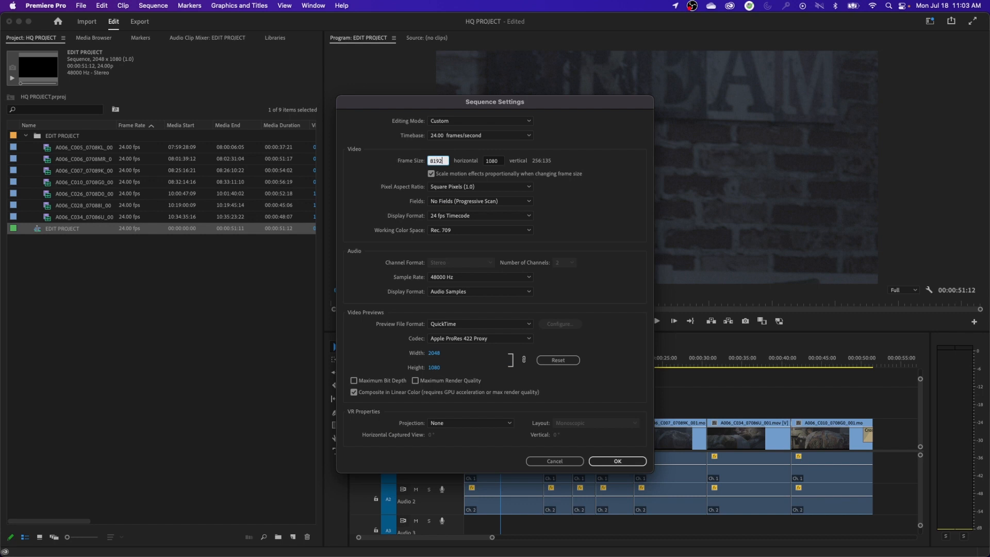
click(492, 166)
double_click(499, 161)
text(4096)
key(Return)
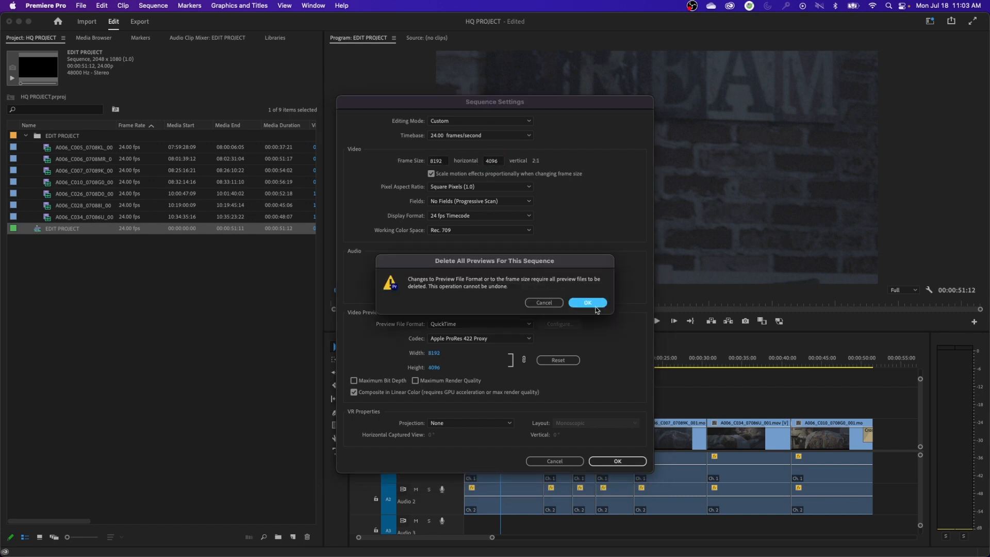
click(588, 303)
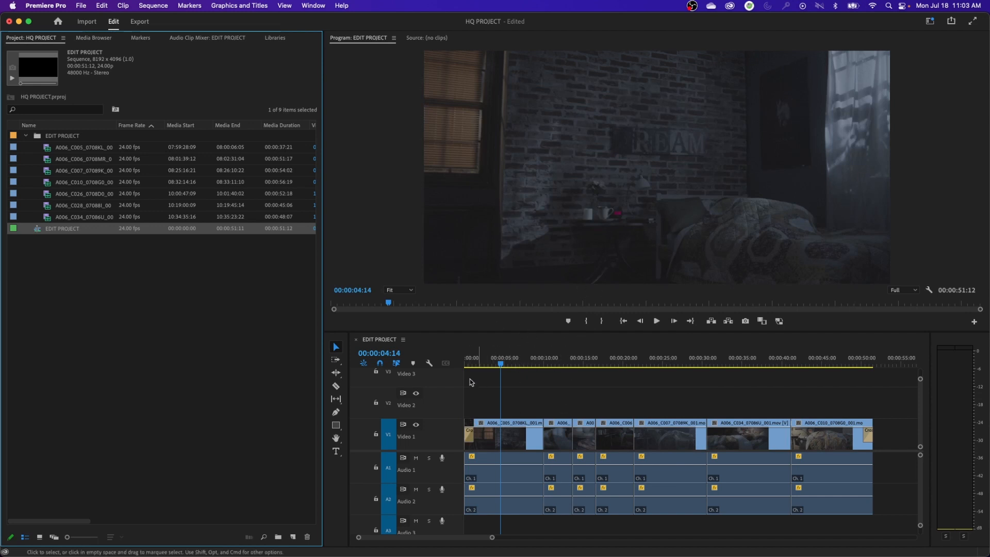
Set the EDIT PROJECT sequence's frame size to 4096 by 2160 and accept deletion of its previews
click(81, 276)
click(61, 231)
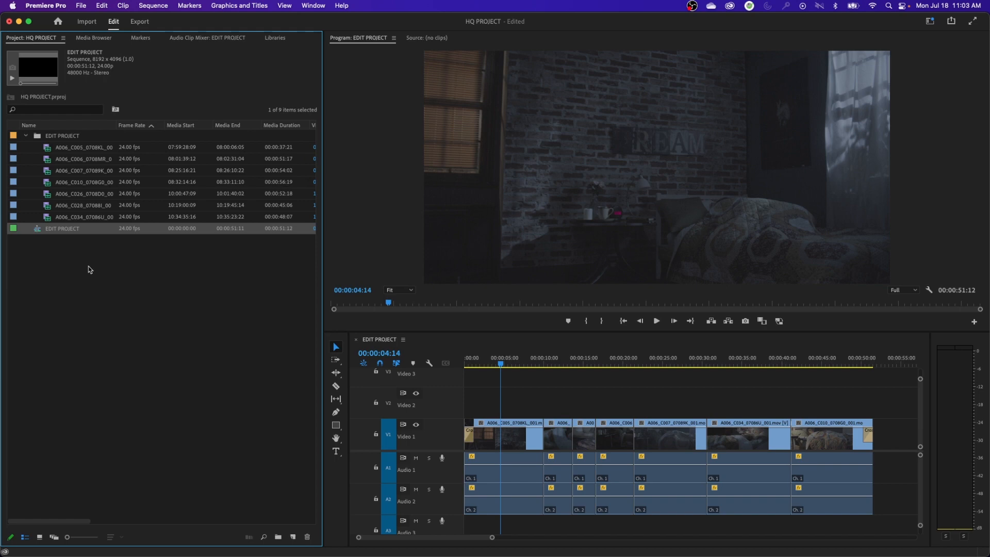
right_click(67, 234)
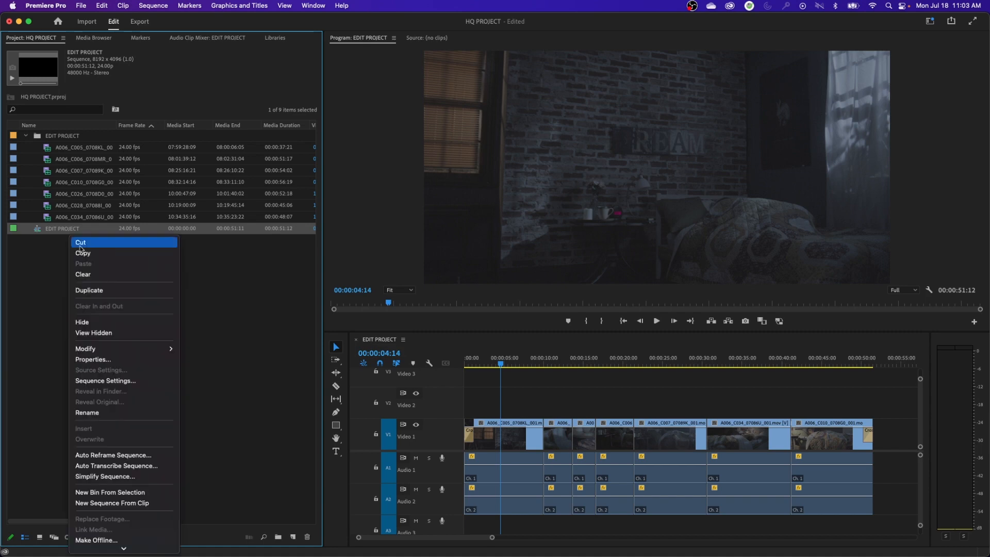
click(117, 380)
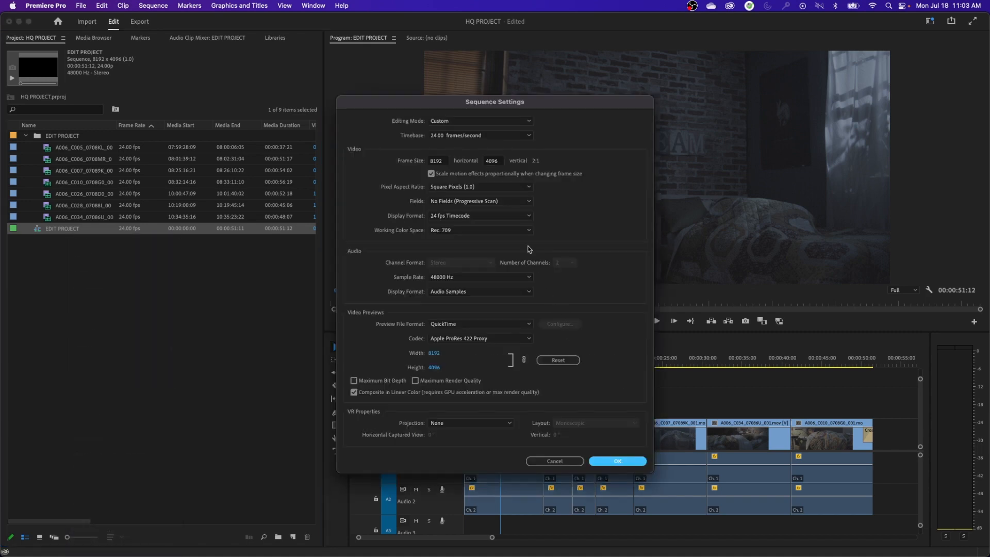
click(441, 161)
text(409)
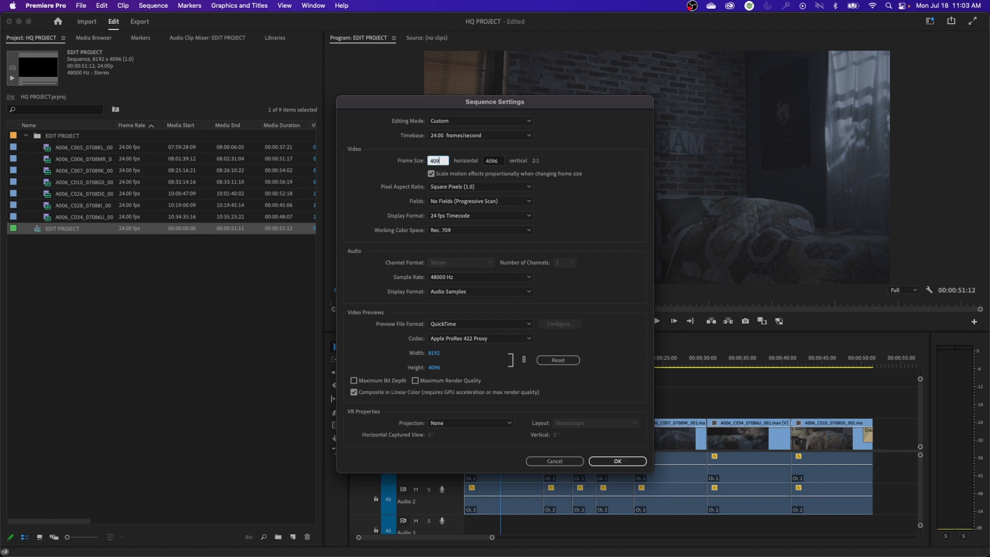
text(6)
key(Tab)
text(2160)
key(Return)
click(587, 302)
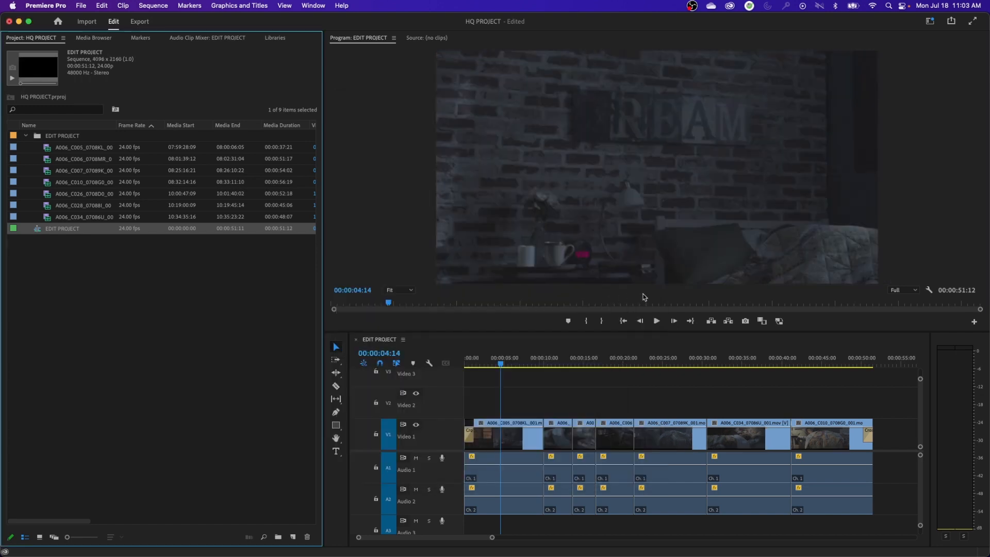
Apply Scale to Frame Size to all clips in the EDIT PROJECT timeline
click(514, 375)
key(minus)
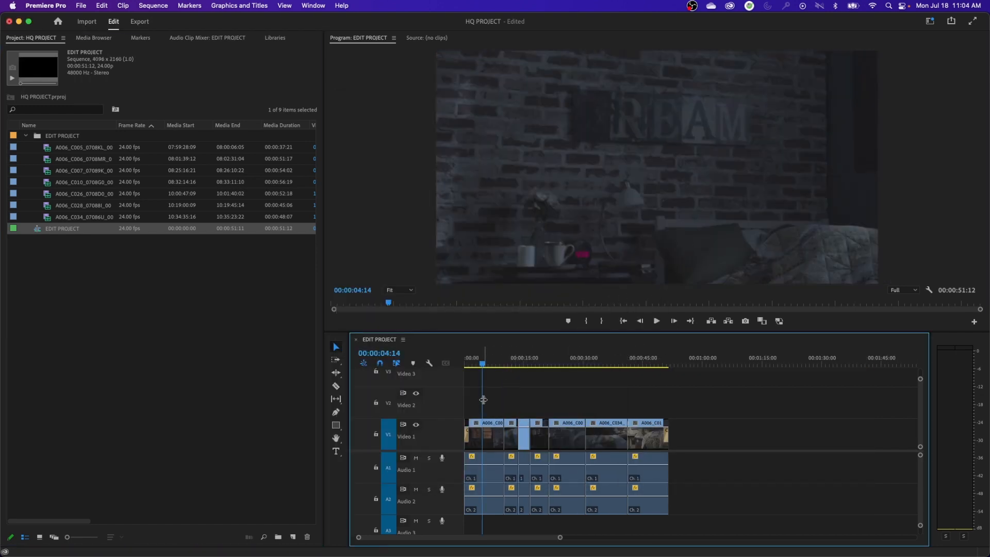
key(super+a)
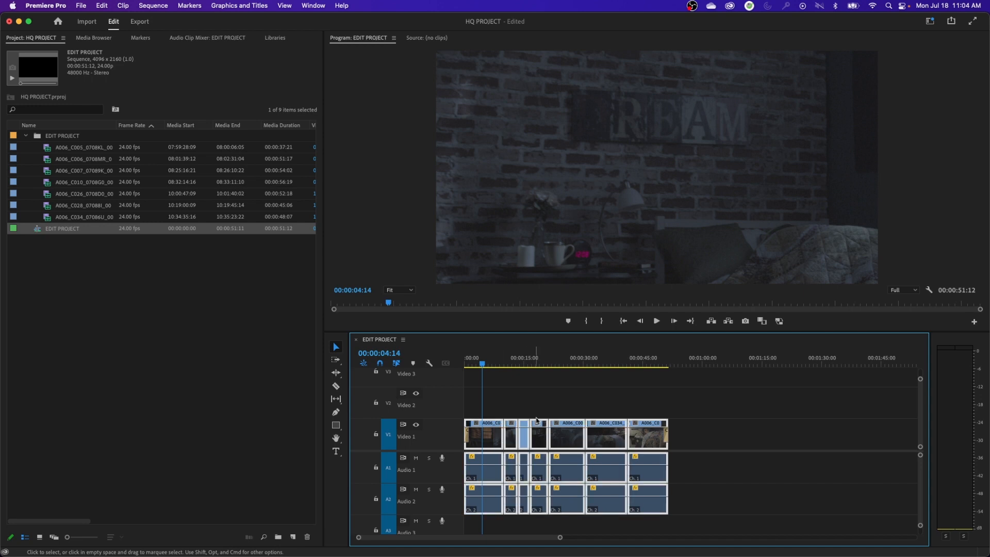
right_click(495, 443)
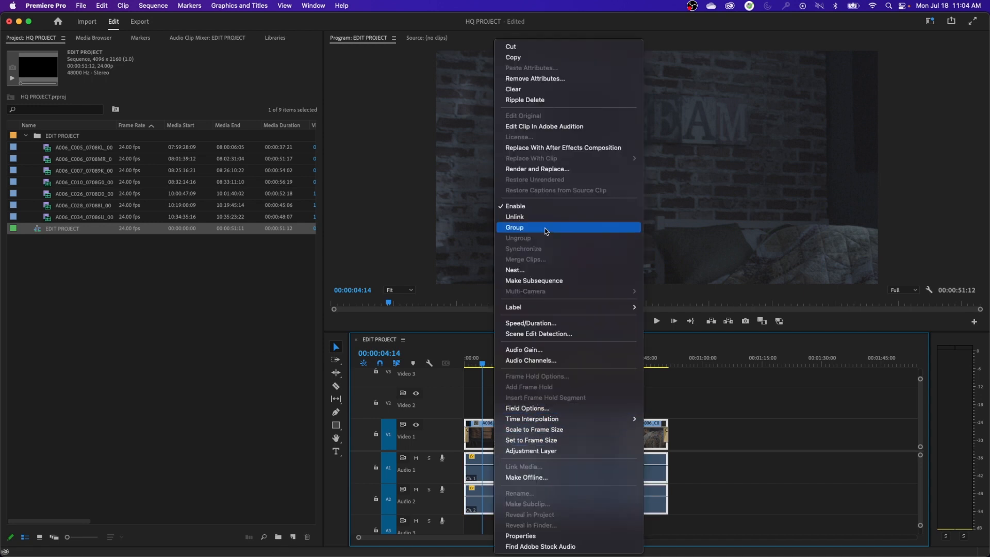
click(543, 430)
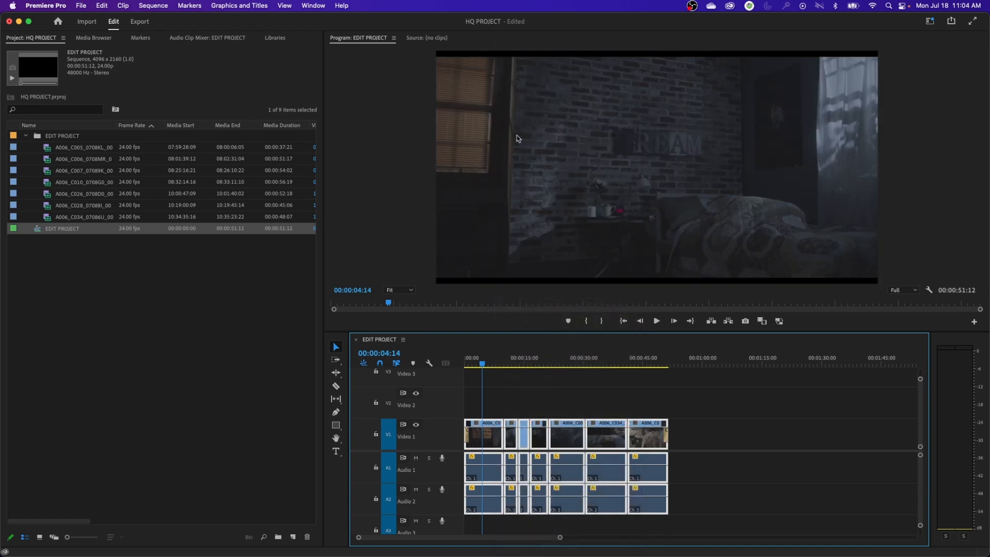
Select the first timeline clip, switch to the Editing workspace, and set the clip's Scale to 106
click(501, 395)
click(456, 279)
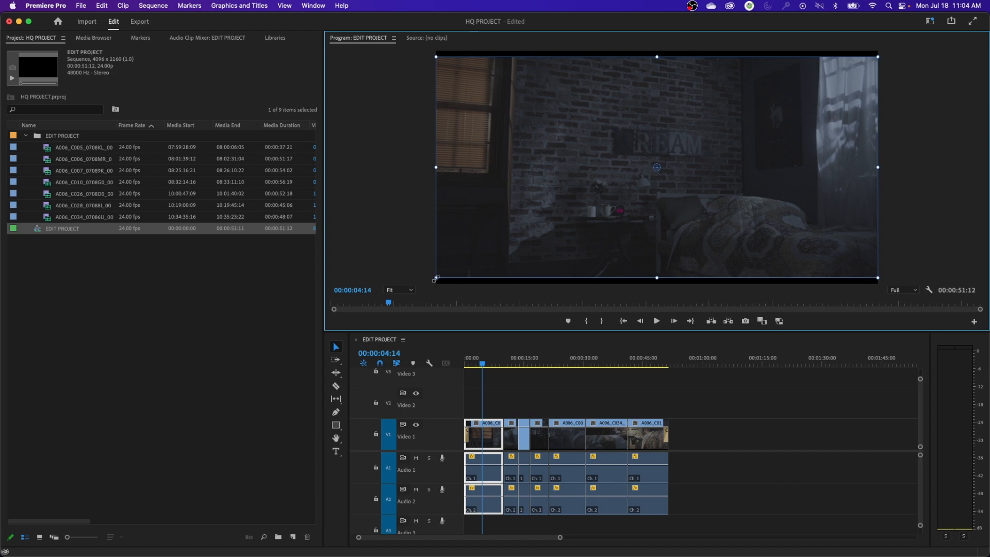
click(488, 435)
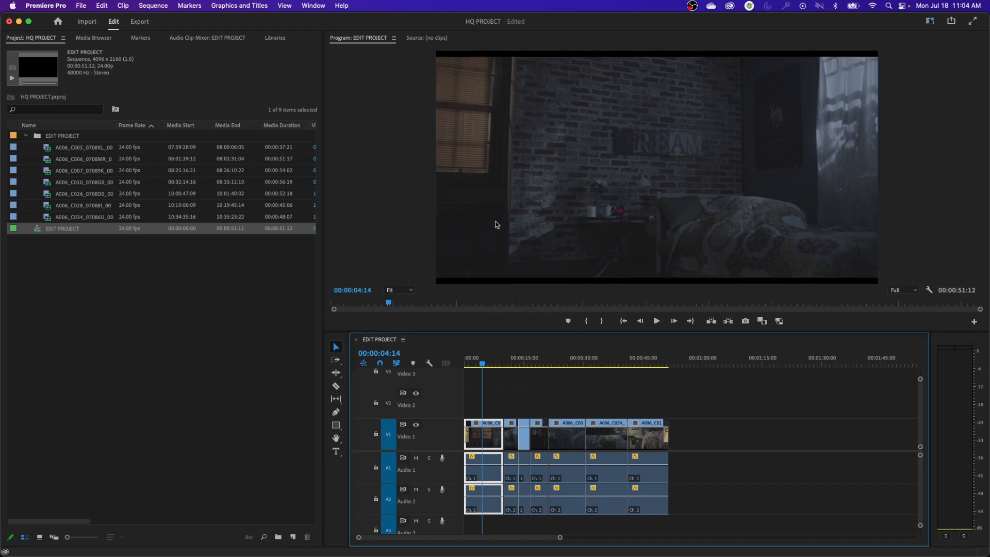
click(929, 21)
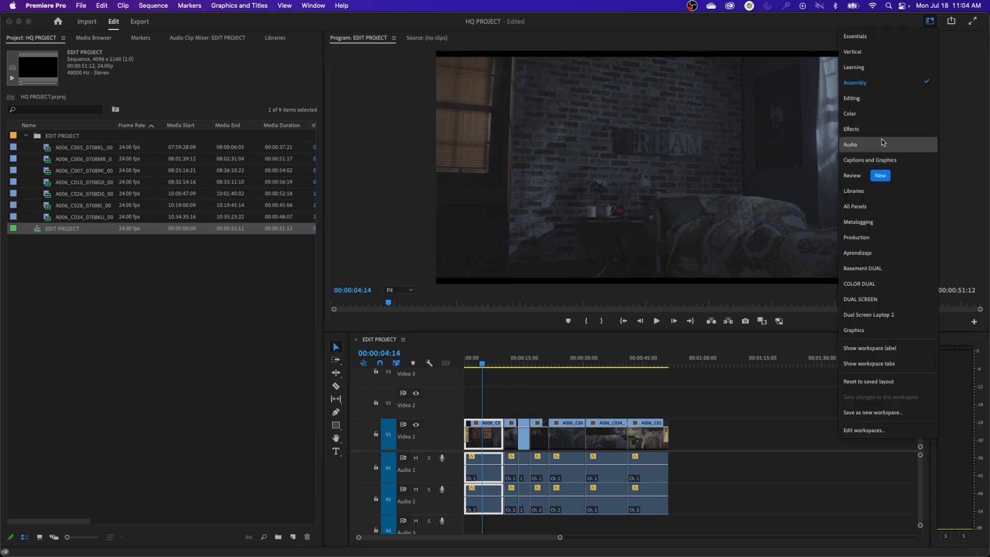
click(868, 99)
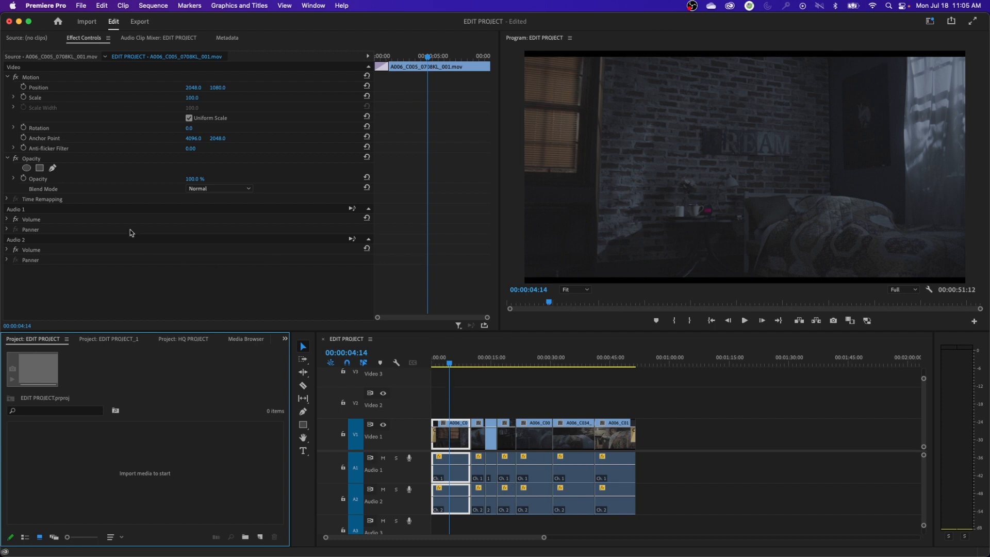
click(194, 98)
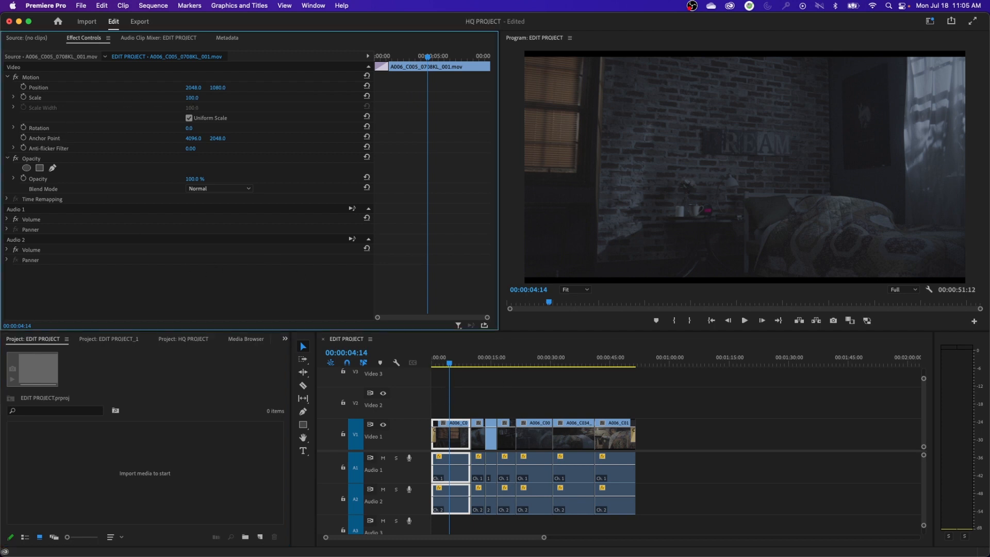
drag(194, 98, 199, 98)
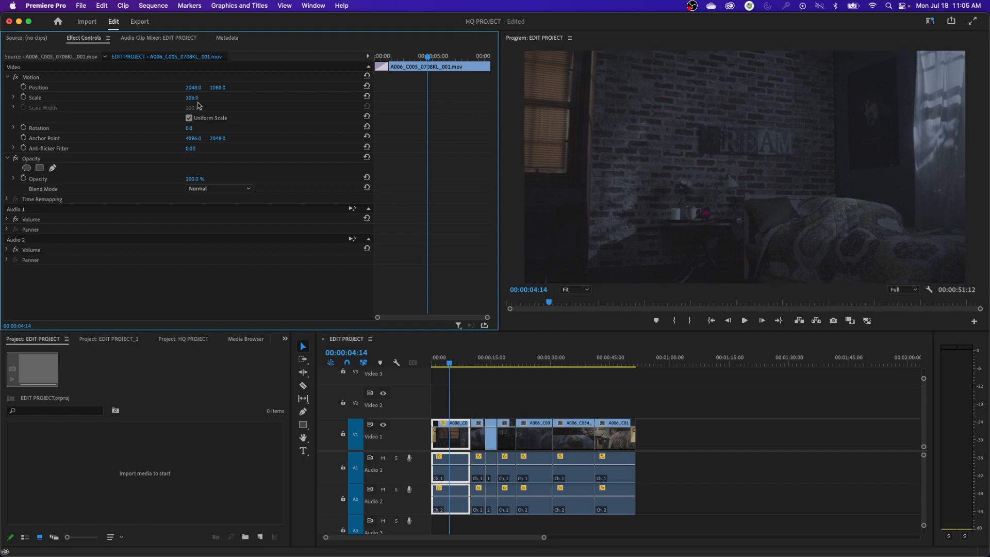
Copy the first clip and paste its attributes, including Motion, onto all clips in the timeline
click(455, 441)
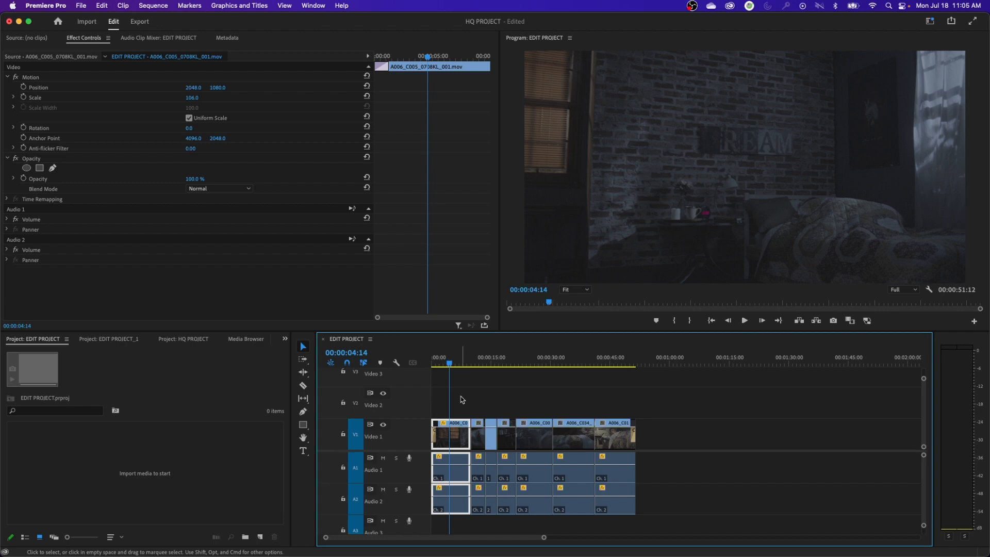
key(super+a)
right_click(526, 442)
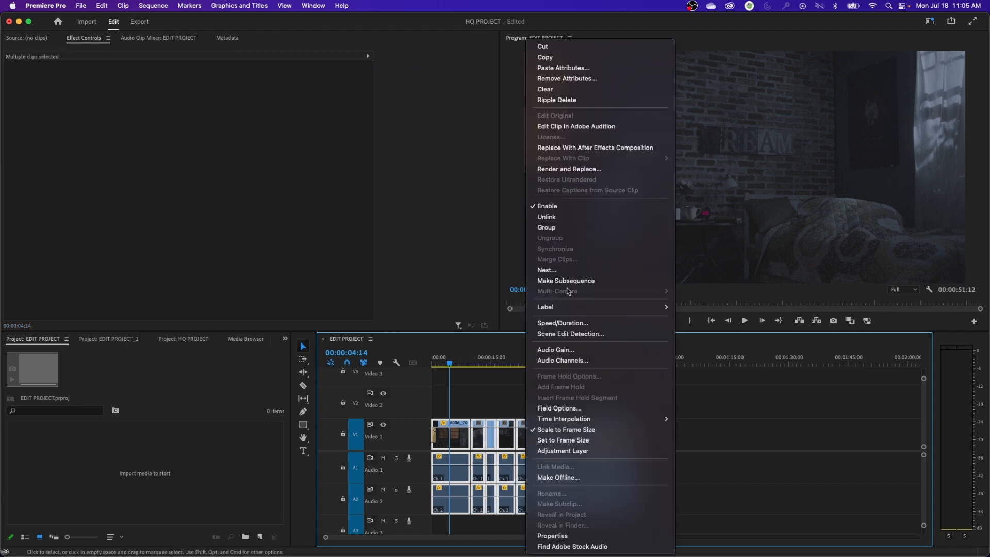
click(592, 71)
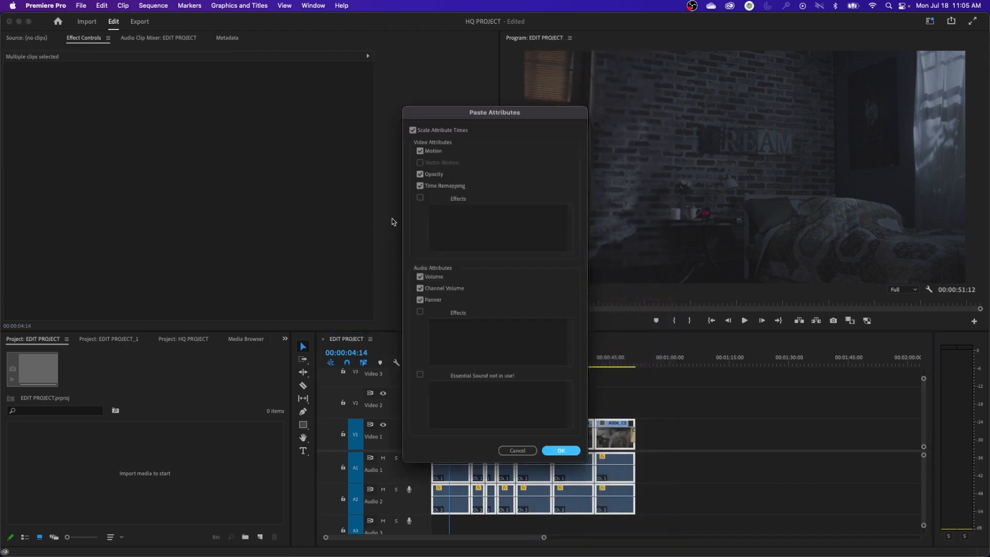
click(556, 451)
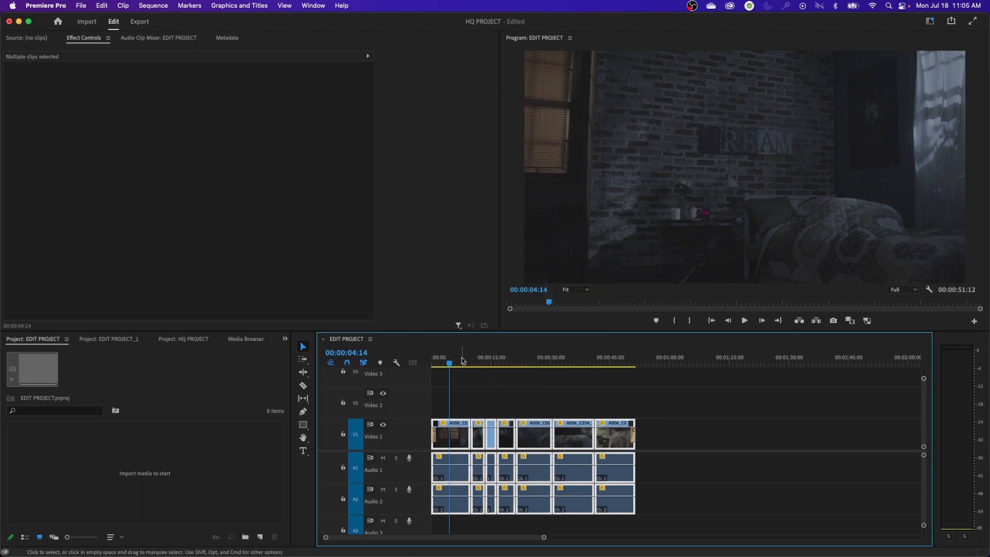
Select the A006_C007_07089K_001.mov clip of the sleeper in bed, near 00:00:27:01, and set its Scale to 200
drag(463, 362, 546, 362)
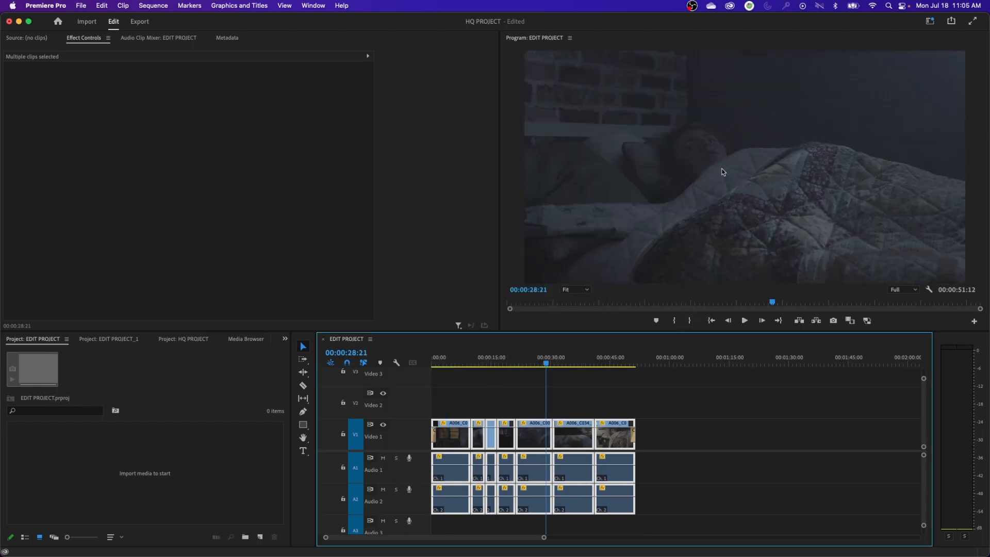
click(573, 400)
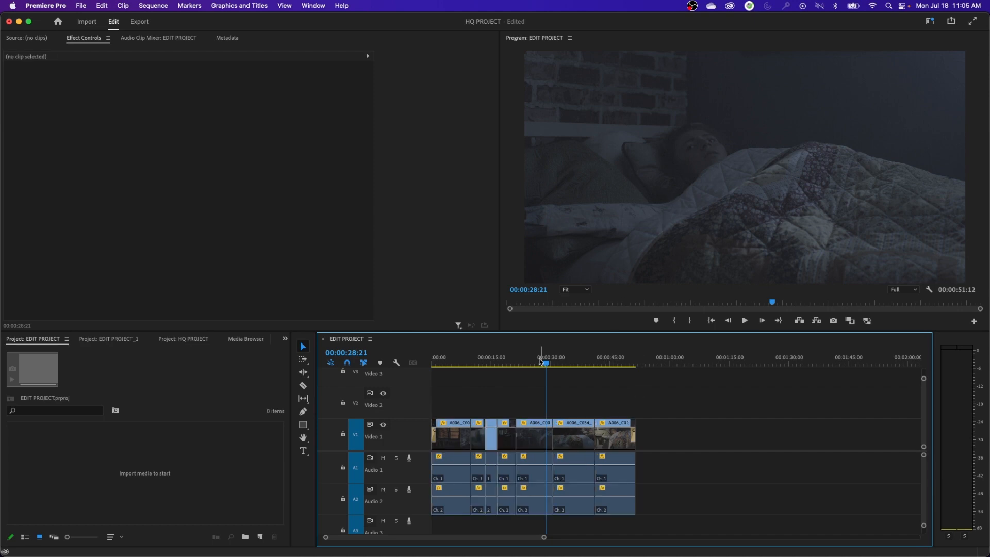
click(538, 363)
click(550, 435)
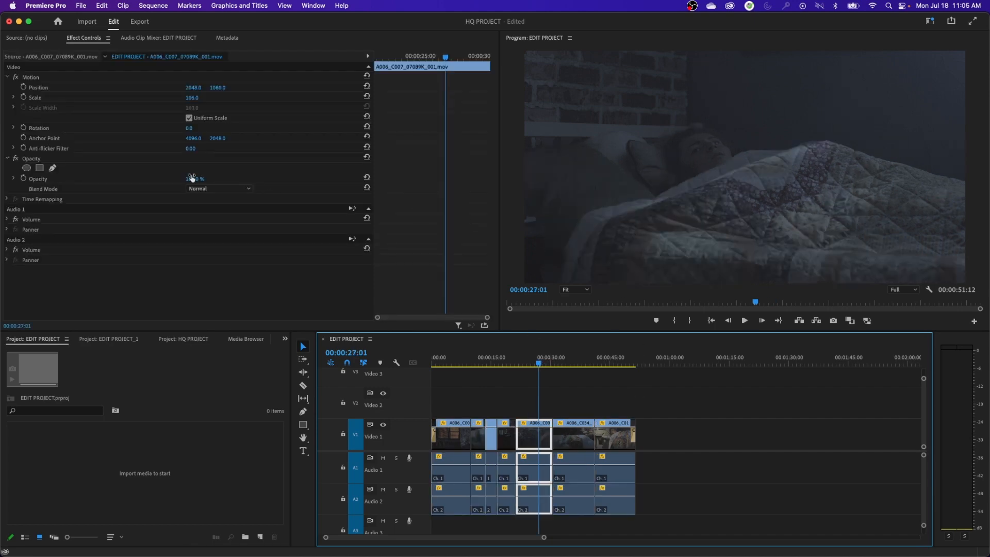
click(191, 98)
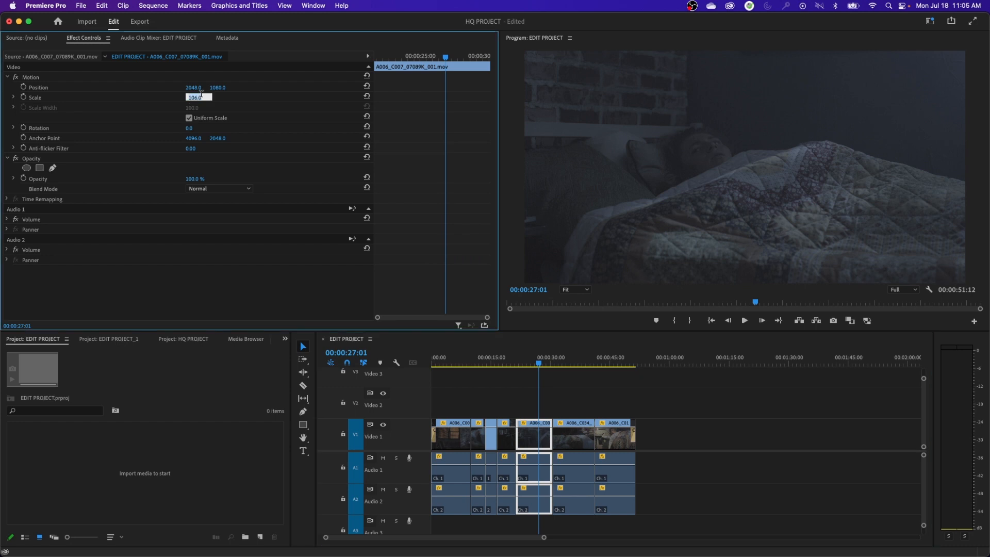
text(200)
key(Return)
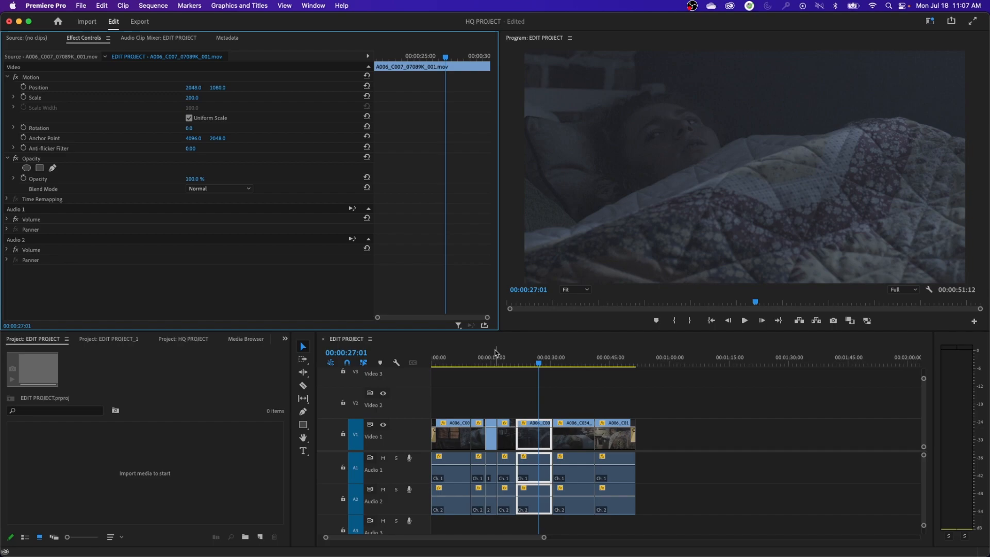
click(495, 356)
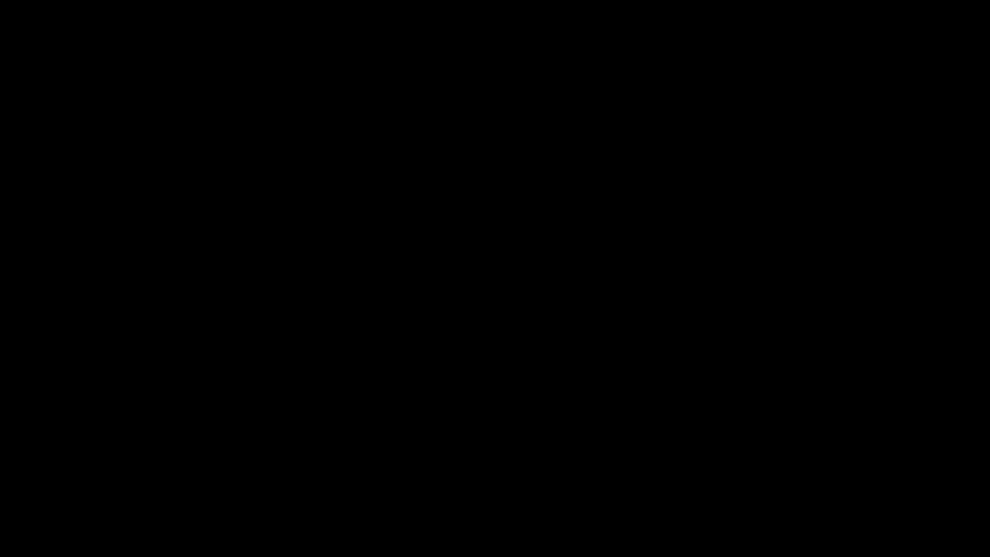